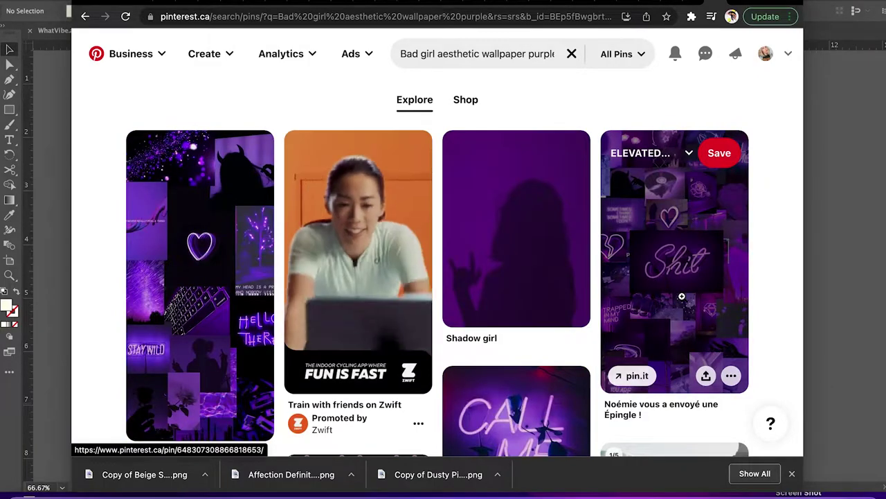
Save the neon collage and Shadow girl pins, then review the Elevated Backcountry board's pins.
{"action": "left_click", "coordinate": [731, 153]}
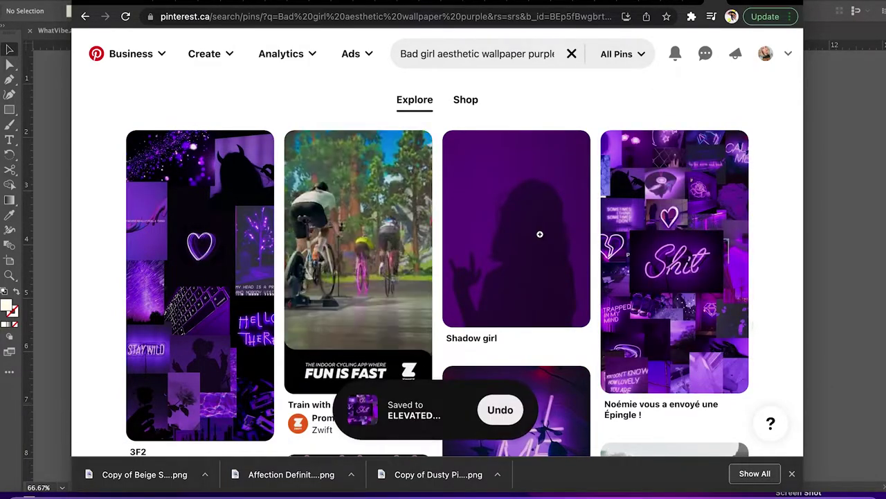
{"action": "left_click", "coordinate": [564, 154]}
{"action": "left_click", "coordinate": [495, 156]}
{"action": "scroll", "coordinate": [529, 349], "scroll_direction": "down", "scroll_amount": 2}
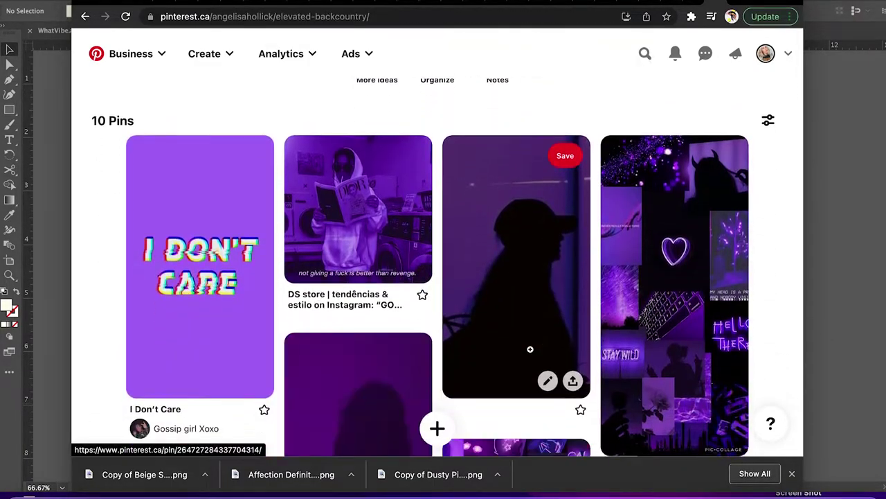
{"action": "scroll", "coordinate": [368, 353], "scroll_direction": "down", "scroll_amount": 2}
{"action": "scroll", "coordinate": [368, 353], "scroll_direction": "down", "scroll_amount": 2}
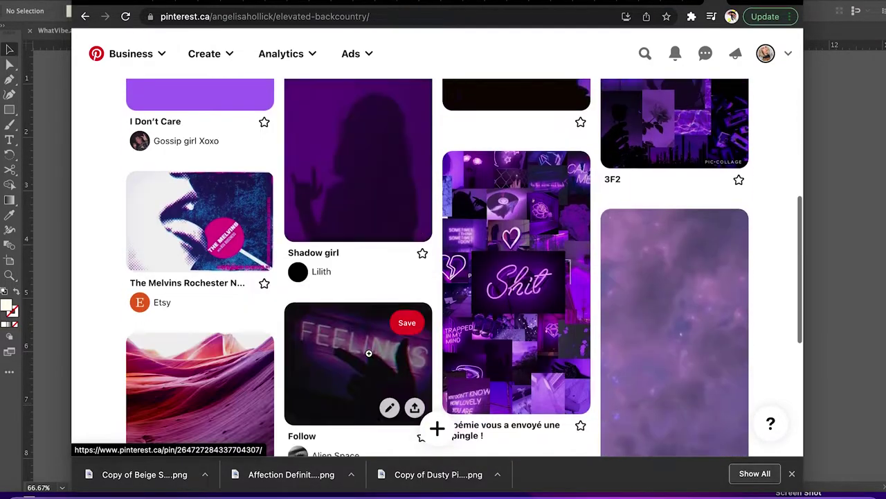
{"action": "scroll", "coordinate": [439, 322], "scroll_direction": "down", "scroll_amount": 2}
{"action": "scroll", "coordinate": [441, 324], "scroll_direction": "up", "scroll_amount": 4}
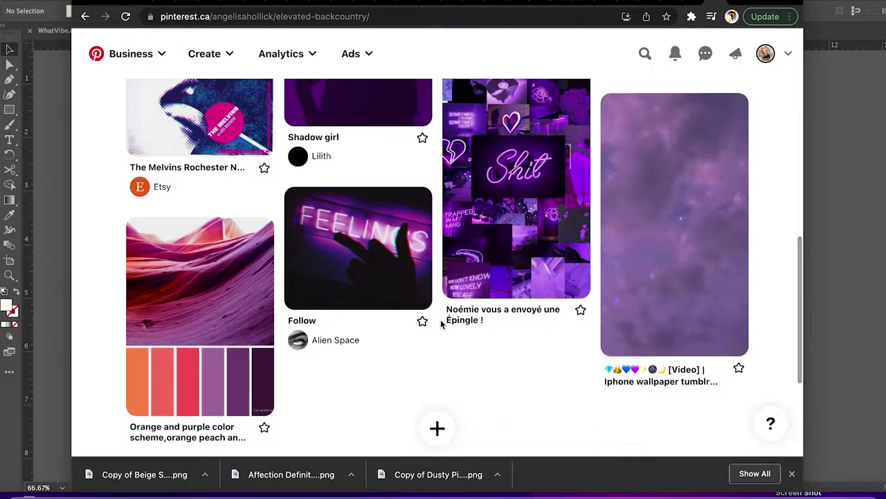
{"action": "scroll", "coordinate": [329, 169], "scroll_direction": "up", "scroll_amount": 4}
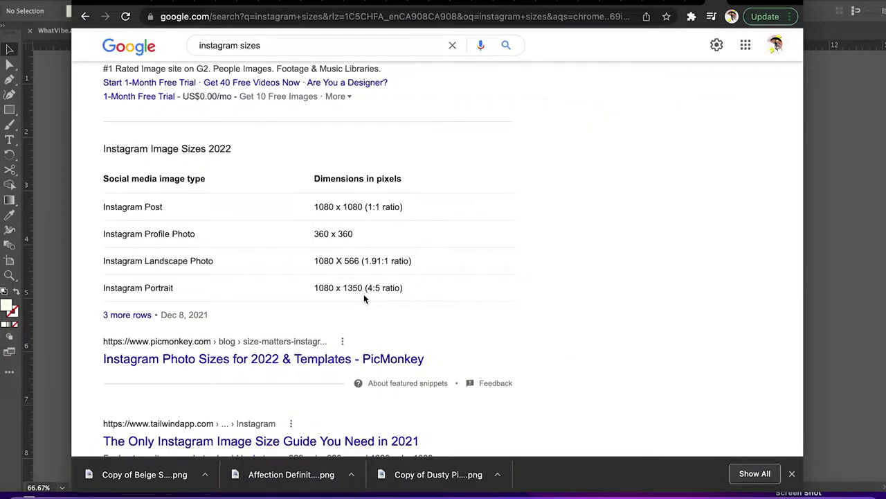
{"action": "left_click_drag", "start_coordinate": [131, 260], "coordinate": [451, 299]}
{"action": "mouse_move", "coordinate": [97, 208]}
{"action": "left_mouse_down"}
{"action": "mouse_move", "coordinate": [431, 210]}
{"action": "mouse_move", "coordinate": [212, 212]}
{"action": "mouse_move", "coordinate": [108, 200]}
{"action": "left_mouse_up"}
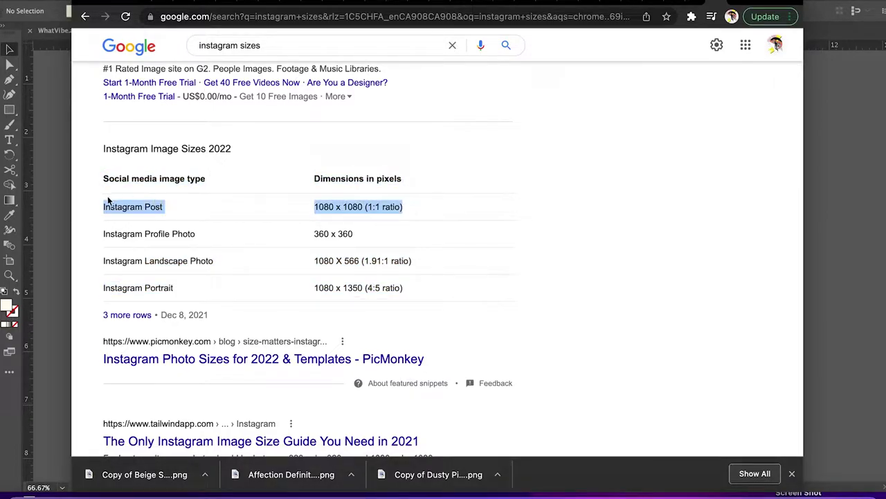
{"action": "left_click", "coordinate": [522, 291]}
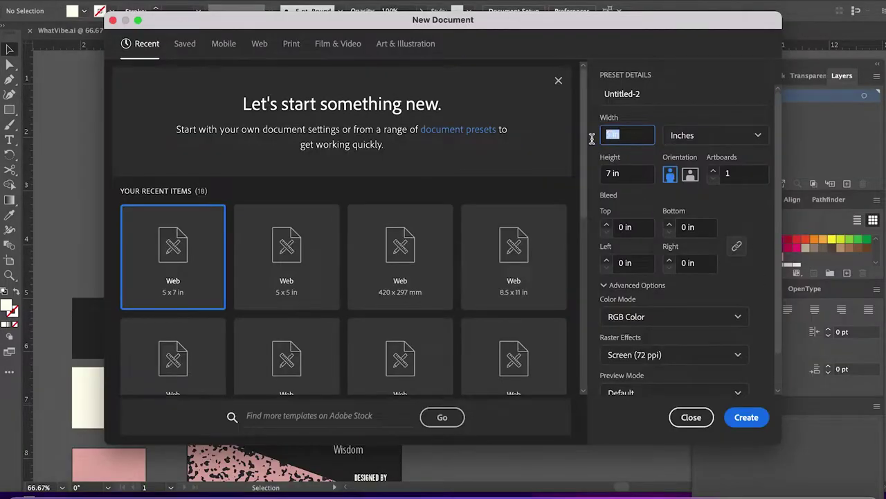
{"action": "type", "text": "180"}
{"action": "type", "text": "80"}
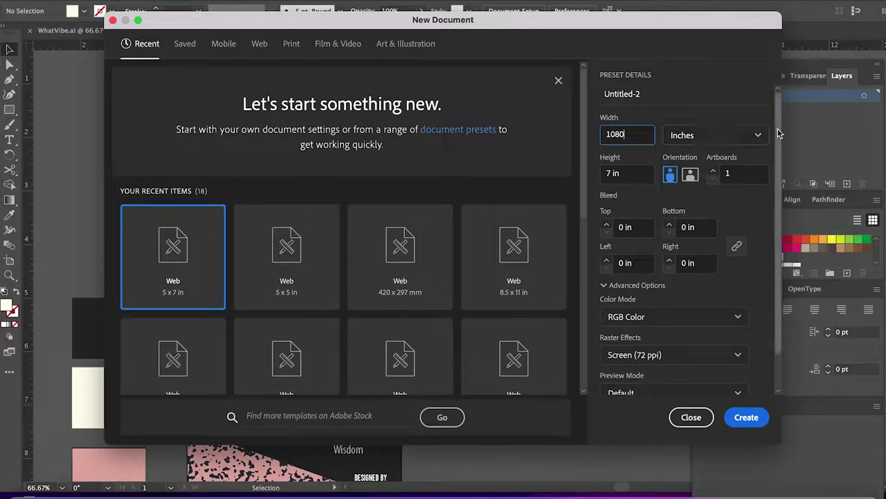
Create a new document in pixels, 1080 px wide by 1350 px high.
{"action": "left_click", "coordinate": [715, 135]}
{"action": "left_click", "coordinate": [682, 158]}
{"action": "left_click_drag", "start_coordinate": [643, 135], "coordinate": [585, 136]}
{"action": "type", "text": "1080"}
{"action": "key", "text": "Tab"}
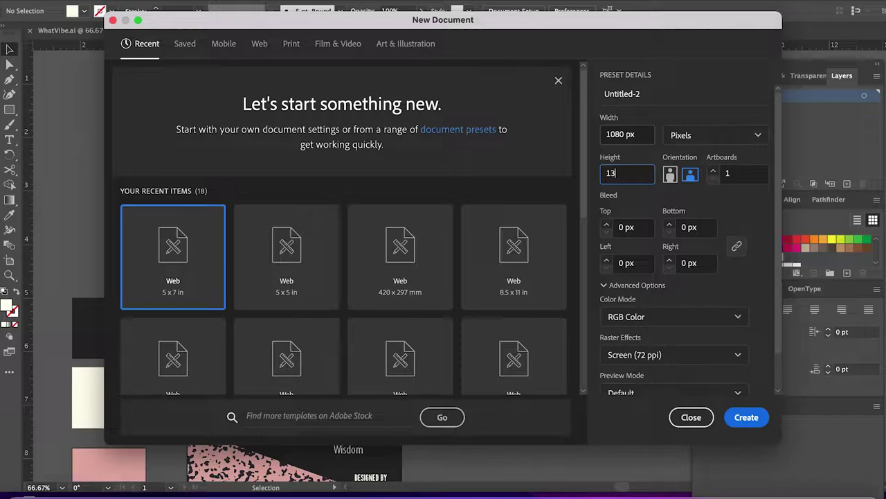
{"action": "type", "text": "1350"}
{"action": "left_click", "coordinate": [748, 419]}
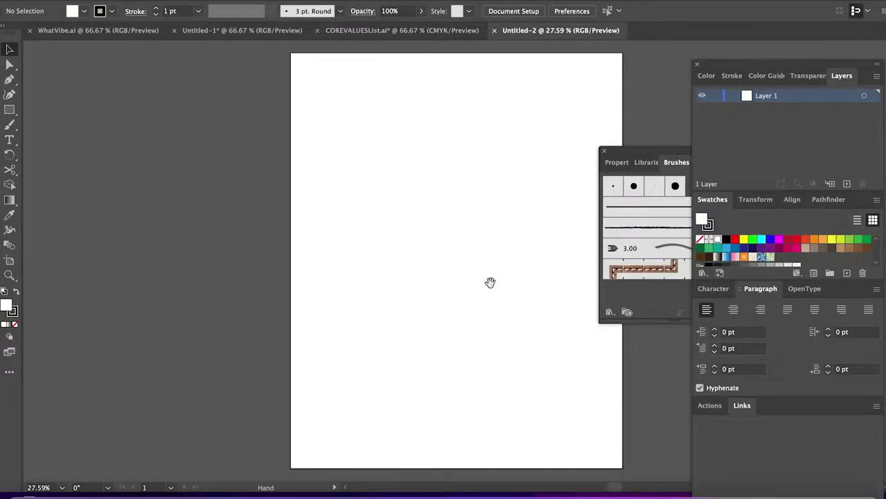
Pan and zoom out so the whole portrait artboard is visible.
{"action": "left_click_drag", "start_coordinate": [491, 283], "coordinate": [382, 267]}
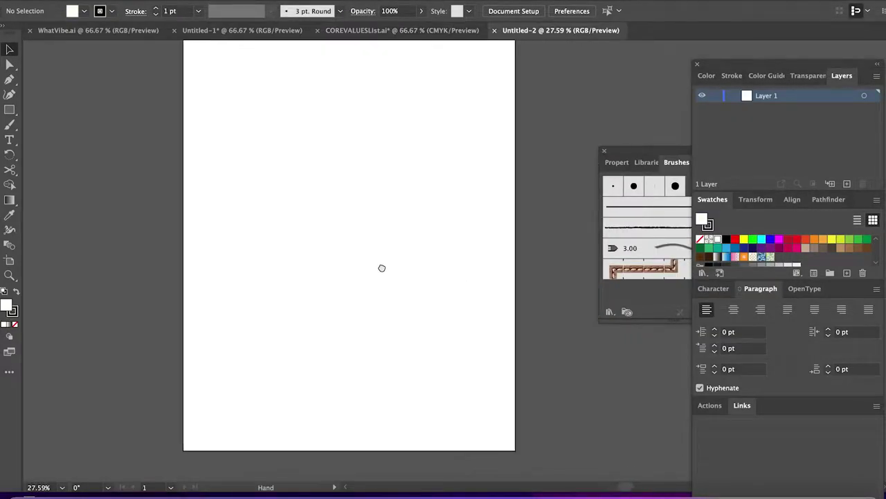
{"action": "scroll", "coordinate": [381, 267], "scroll_direction": "right", "scroll_amount": 5}
{"action": "key", "text": "super+minus"}
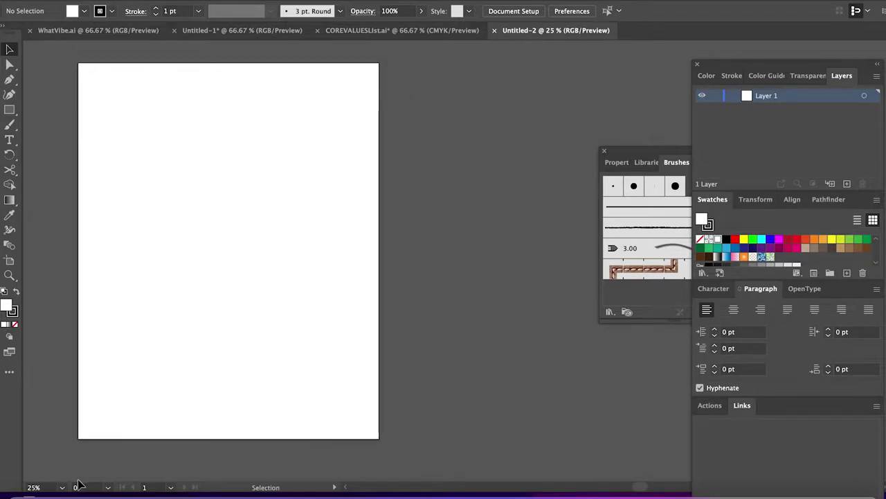
{"action": "key", "text": "super+shift+p"}
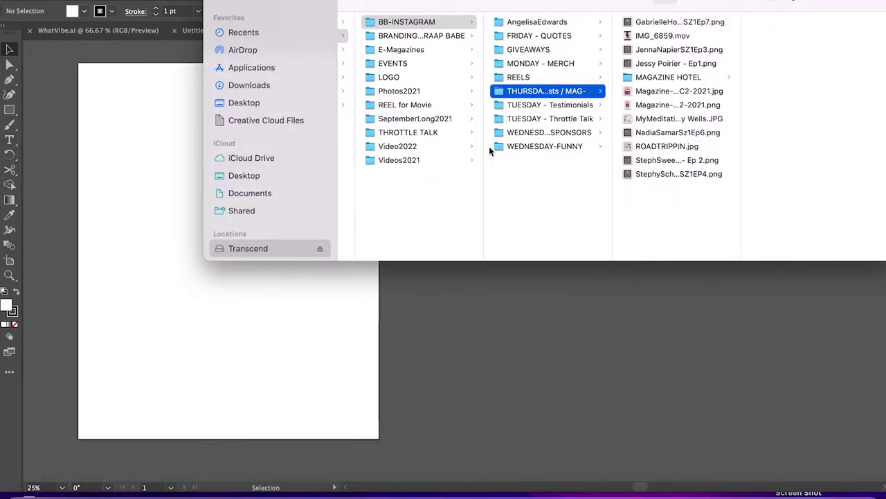
Create a new folder named ELEVATED BACKCOUNTRY in Finder.
{"action": "scroll", "coordinate": [490, 151], "scroll_direction": "left", "scroll_amount": 3}
{"action": "right_click", "coordinate": [388, 180]}
{"action": "left_click", "coordinate": [410, 185]}
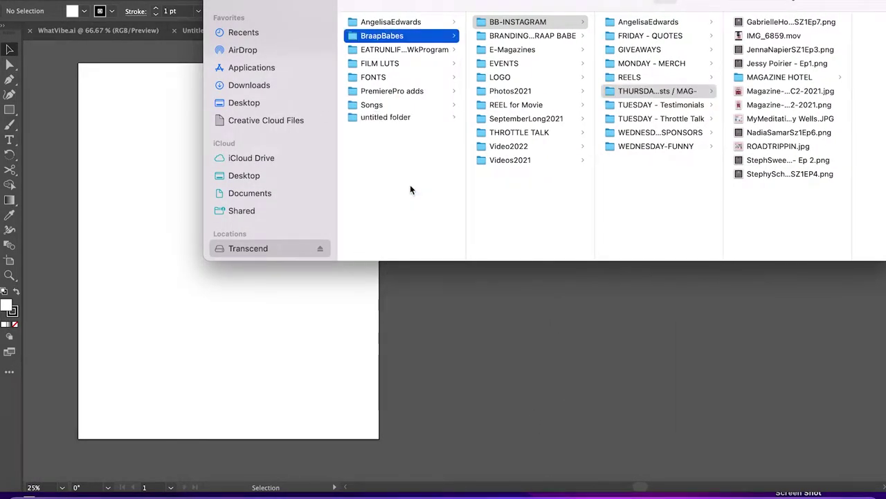
{"action": "key", "text": "BackSpace"}
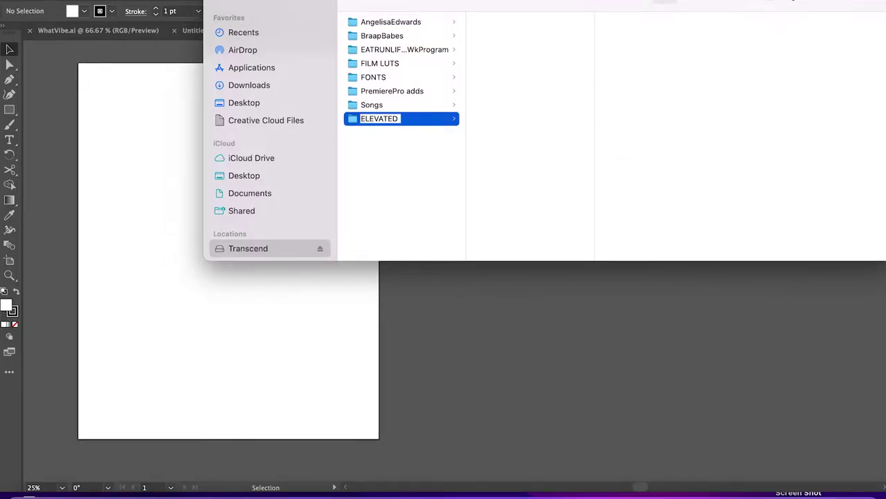
{"action": "type", "text": "ELEVATED BACKCOUNTRY"}
{"action": "key", "text": "Return"}
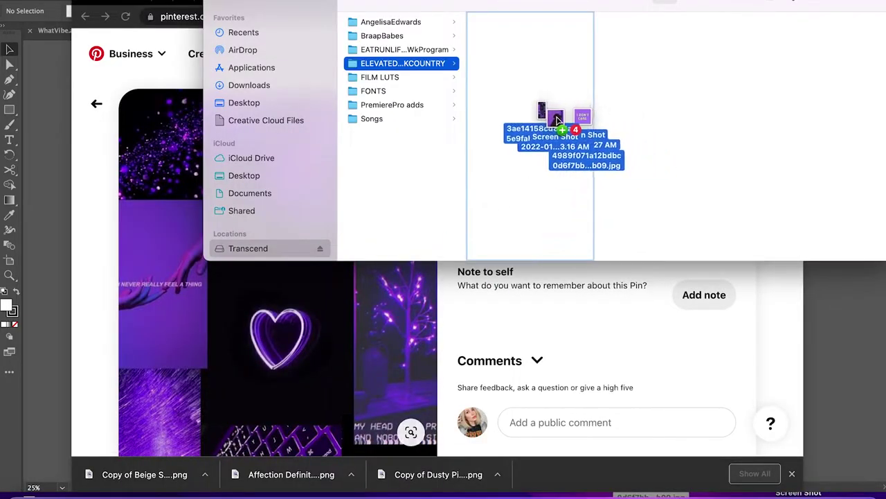
Move the four downloaded images into the folder and drop them onto the Illustrator canvas.
{"action": "left_click_drag", "start_coordinate": [568, 128], "coordinate": [590, 162]}
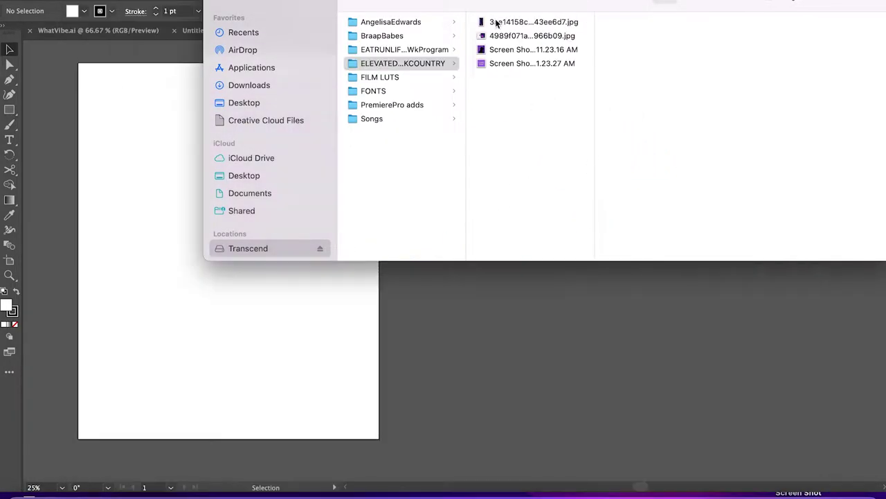
{"action": "left_click", "coordinate": [496, 24]}
{"action": "left_click", "coordinate": [497, 64], "text": "shift"}
{"action": "left_click_drag", "start_coordinate": [496, 63], "coordinate": [464, 316]}
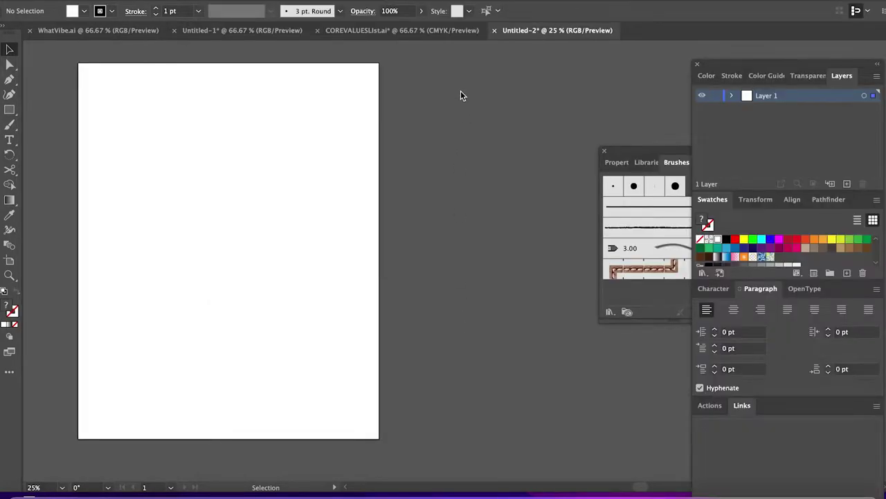
Rename Layer 1 to BACKGROUND and add two layers named IMAGES and TEXT.
{"action": "left_click", "coordinate": [464, 127]}
{"action": "double_click", "coordinate": [769, 96]}
{"action": "type", "text": "B"}
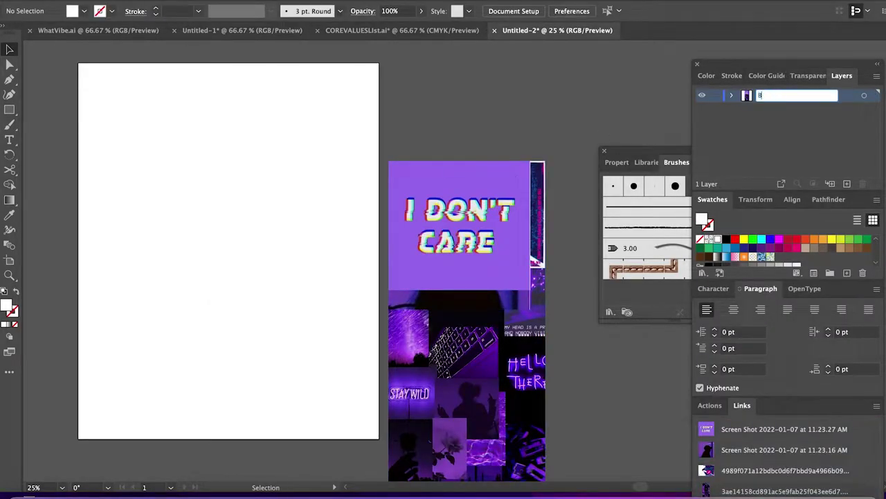
{"action": "type", "text": "ACKGROUND"}
{"action": "key", "text": "Return"}
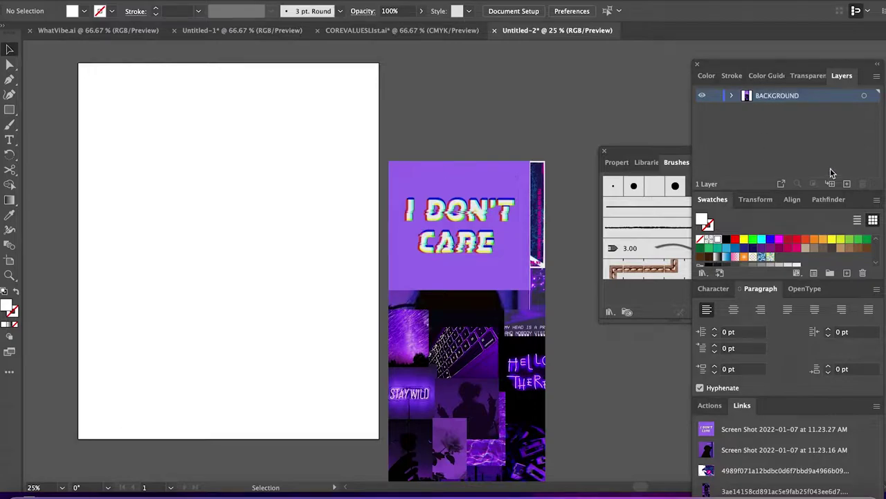
{"action": "left_click", "coordinate": [846, 184]}
{"action": "left_click", "coordinate": [846, 184]}
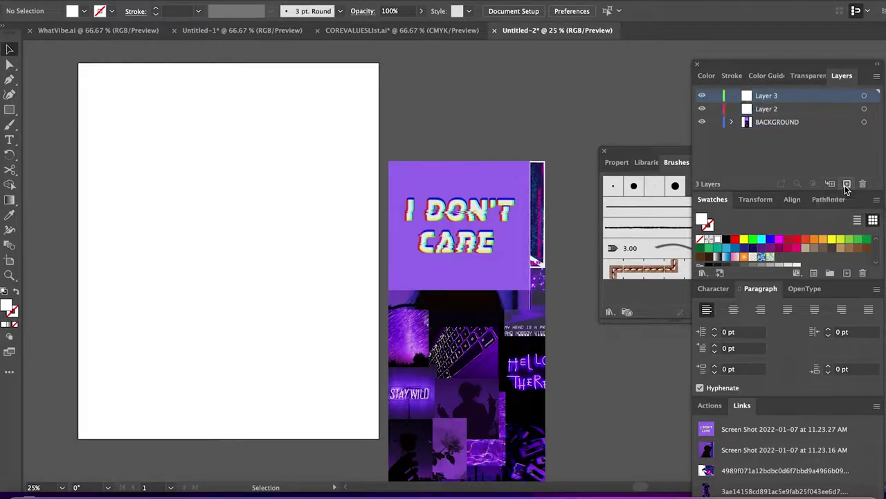
{"action": "double_click", "coordinate": [766, 108]}
{"action": "type", "text": "IMAGES"}
{"action": "double_click", "coordinate": [765, 94]}
{"action": "type", "text": "TEXT"}
{"action": "key", "text": "Return"}
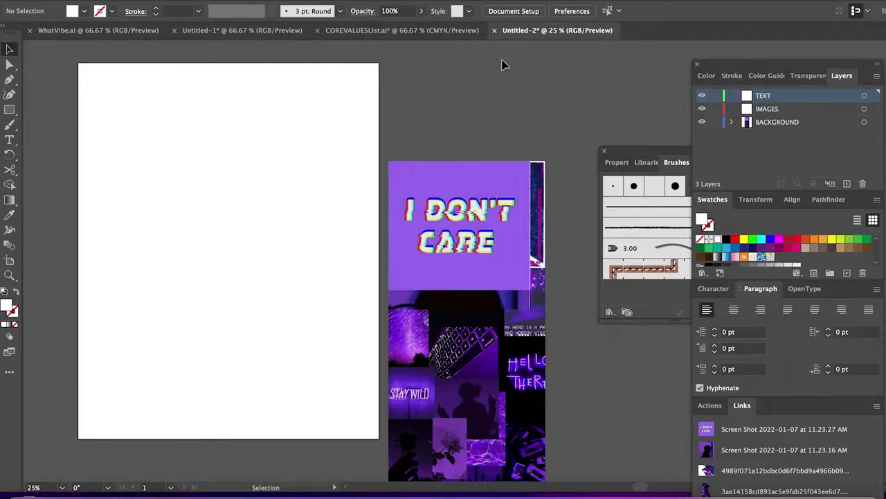
Arrange the four images into a collage, shrink it, and place it beside the artboard.
{"action": "scroll", "coordinate": [505, 169], "scroll_direction": "right", "scroll_amount": 3}
{"action": "left_click_drag", "start_coordinate": [421, 252], "coordinate": [572, 116]}
{"action": "left_click_drag", "start_coordinate": [395, 228], "coordinate": [564, 222]}
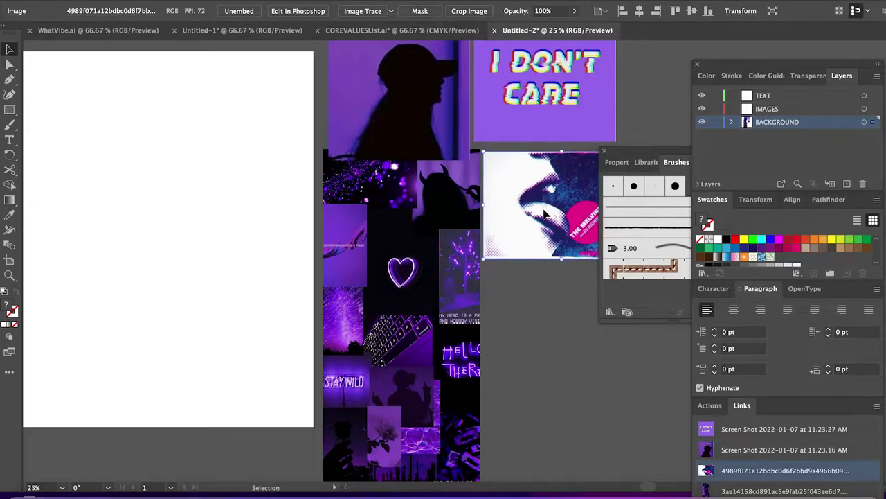
{"action": "key", "text": "ctrl+a"}
{"action": "left_click_drag", "start_coordinate": [615, 42], "coordinate": [463, 243]}
{"action": "left_click_drag", "start_coordinate": [424, 292], "coordinate": [431, 168]}
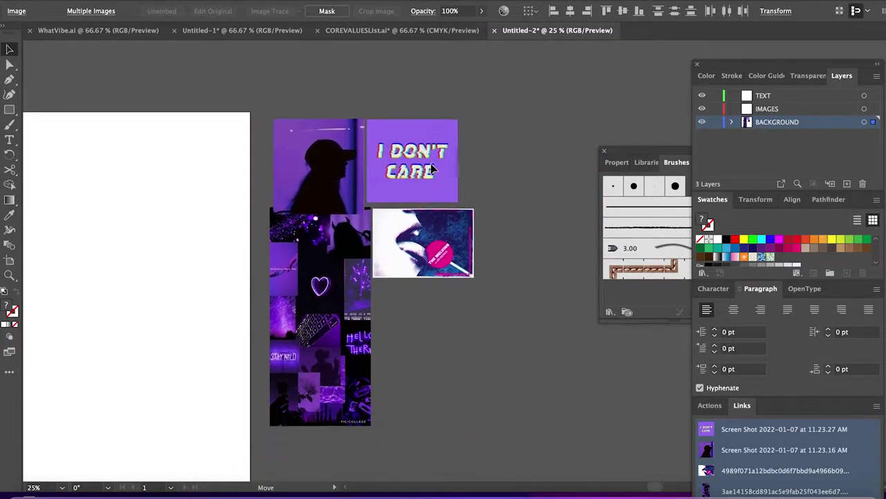
{"action": "left_click", "coordinate": [522, 338]}
Open the Green River MX clinic post on Instagram and screenshot its poster.
{"action": "key", "text": "super+Tab"}
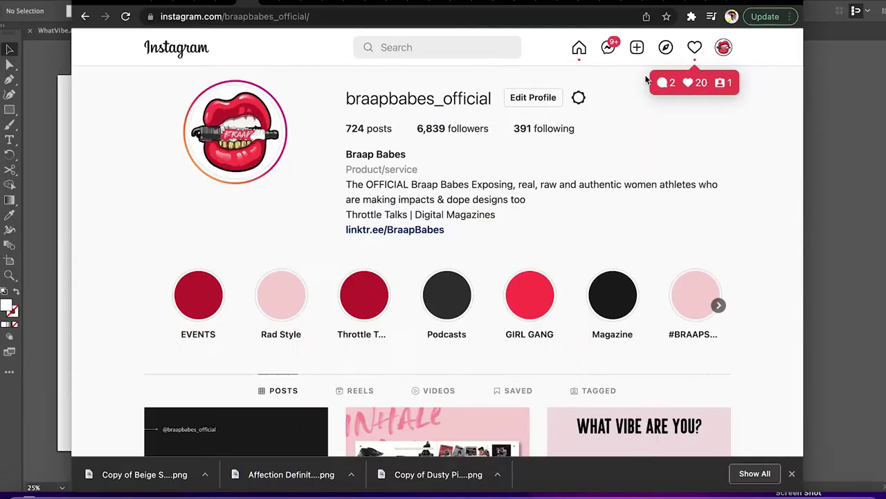
{"action": "scroll", "coordinate": [507, 187], "scroll_direction": "down", "scroll_amount": 20}
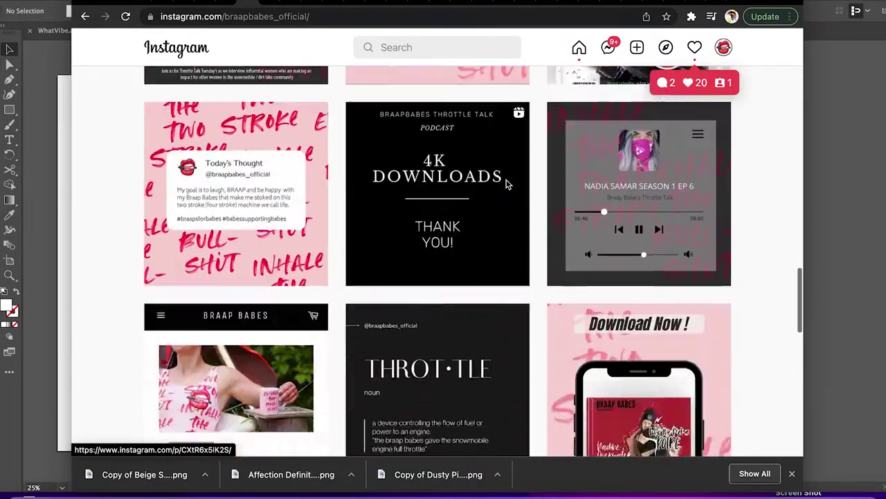
{"action": "scroll", "coordinate": [507, 185], "scroll_direction": "down", "scroll_amount": 20}
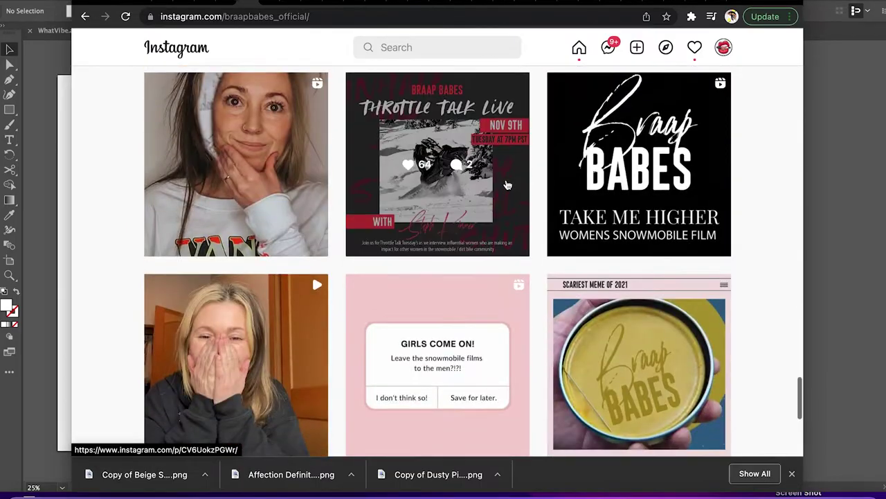
{"action": "scroll", "coordinate": [508, 186], "scroll_direction": "down", "scroll_amount": 20}
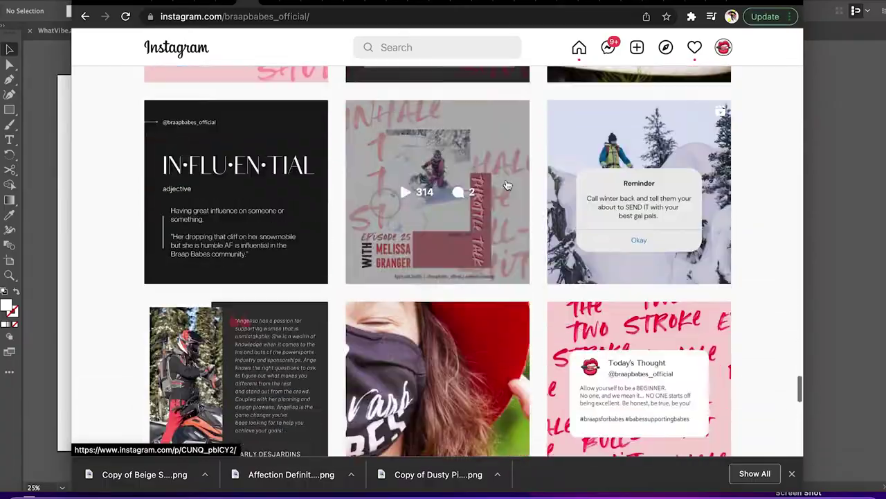
{"action": "scroll", "coordinate": [506, 184], "scroll_direction": "down", "scroll_amount": 20}
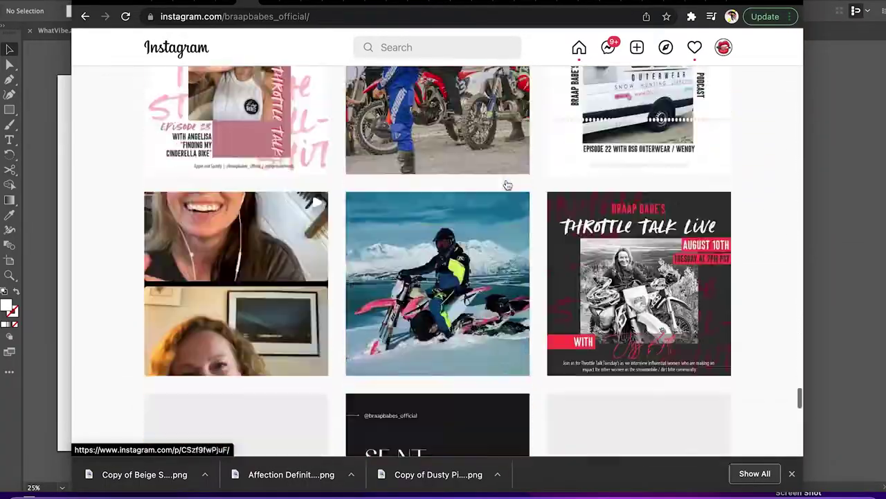
{"action": "scroll", "coordinate": [506, 184], "scroll_direction": "down", "scroll_amount": 15}
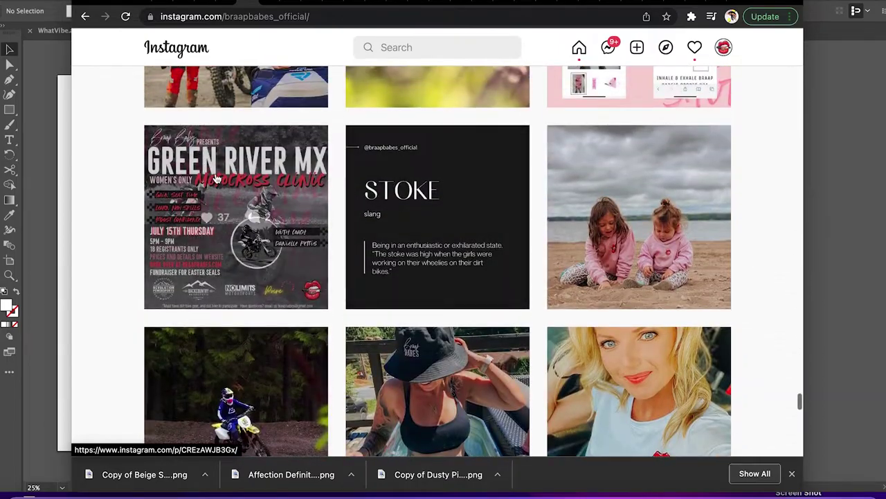
{"action": "left_click", "coordinate": [216, 179]}
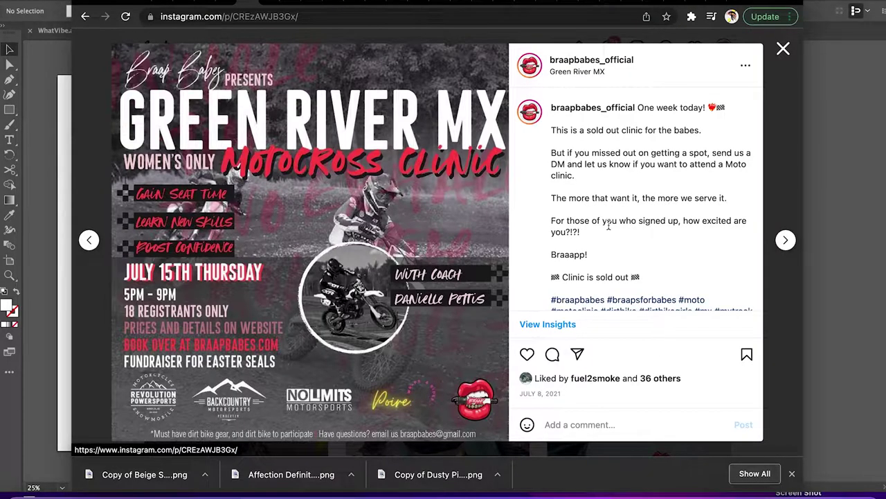
{"action": "left_click_drag", "start_coordinate": [111, 43], "coordinate": [509, 440]}
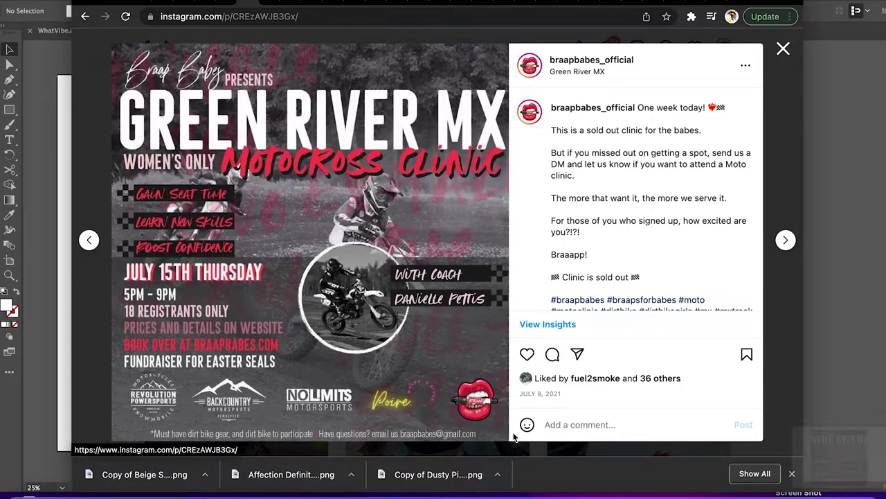
{"action": "left_click", "coordinate": [783, 48]}
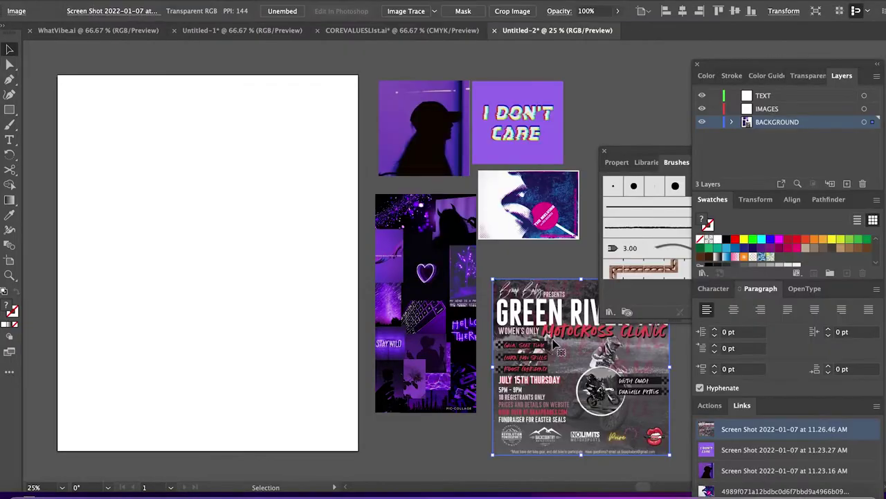
Drop the Green River flyer into the layout and open the 11.31.32 AM snowmobile screenshot.
{"action": "left_click_drag", "start_coordinate": [596, 374], "coordinate": [201, 181]}
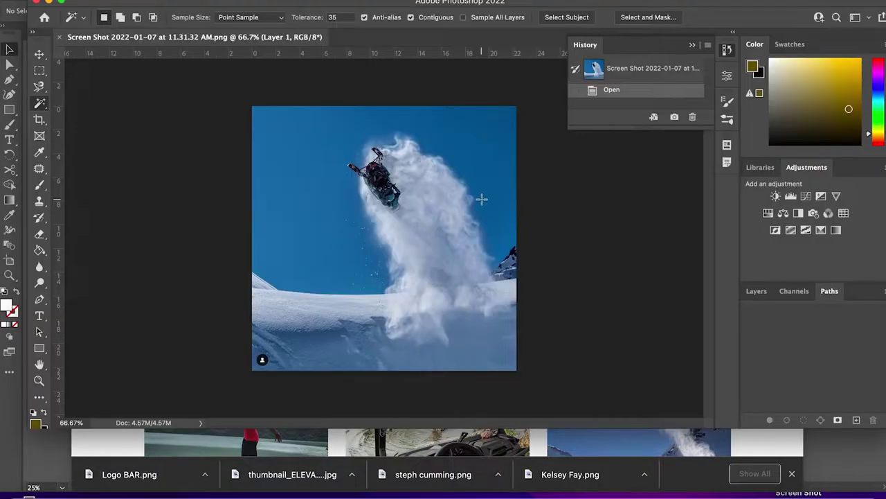
{"action": "key", "text": "super+1"}
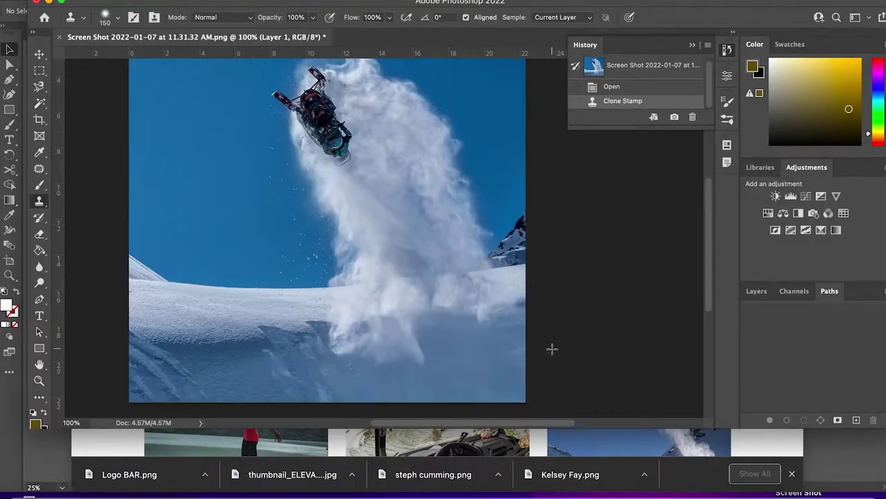
Brighten the snowmobile photo with Levels set to roughly 22 / 1.14 / 237.
{"action": "left_click", "coordinate": [696, 46]}
{"action": "scroll", "coordinate": [560, 232], "scroll_direction": "left", "scroll_amount": 3}
{"action": "key", "text": "super+l"}
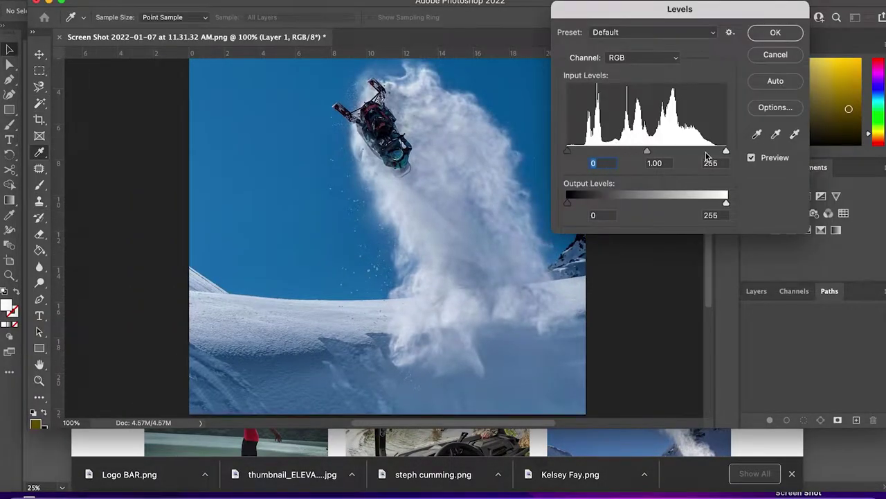
{"action": "left_click_drag", "start_coordinate": [726, 151], "coordinate": [717, 152]}
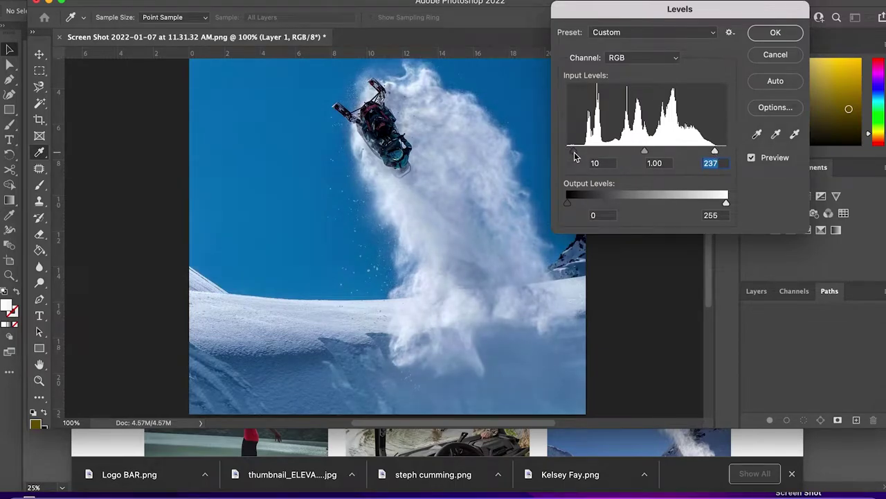
{"action": "left_click_drag", "start_coordinate": [580, 152], "coordinate": [582, 153]}
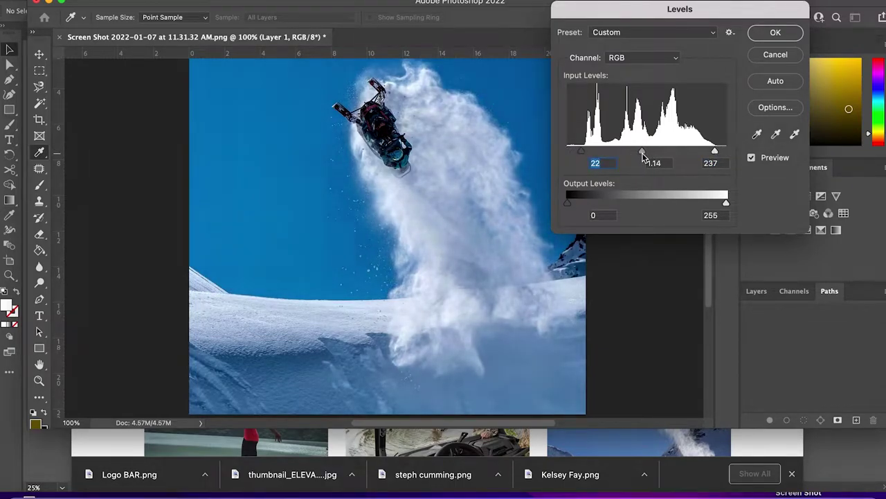
{"action": "left_click", "coordinate": [752, 159]}
{"action": "left_click", "coordinate": [752, 158]}
{"action": "left_click", "coordinate": [775, 33]}
{"action": "key", "text": "super+minus"}
Save the edited image to the computer as a PNG named after the rider.
{"action": "key", "text": "super+s"}
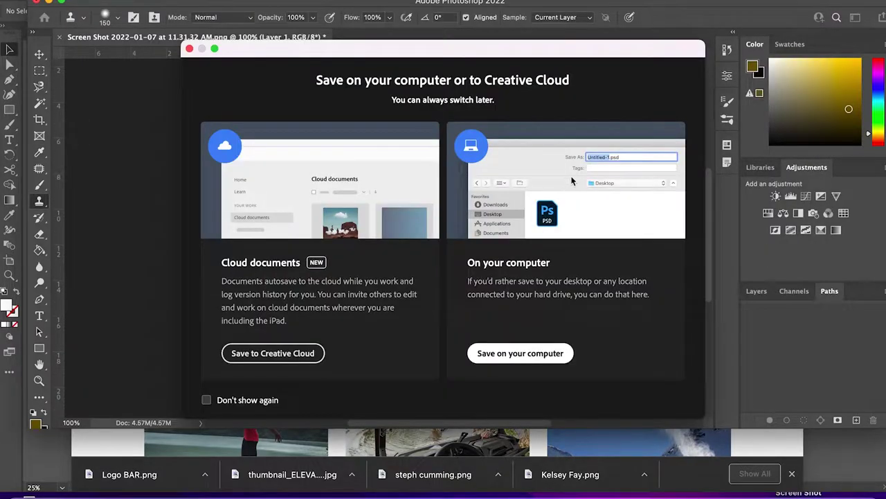
{"action": "left_click", "coordinate": [520, 353]}
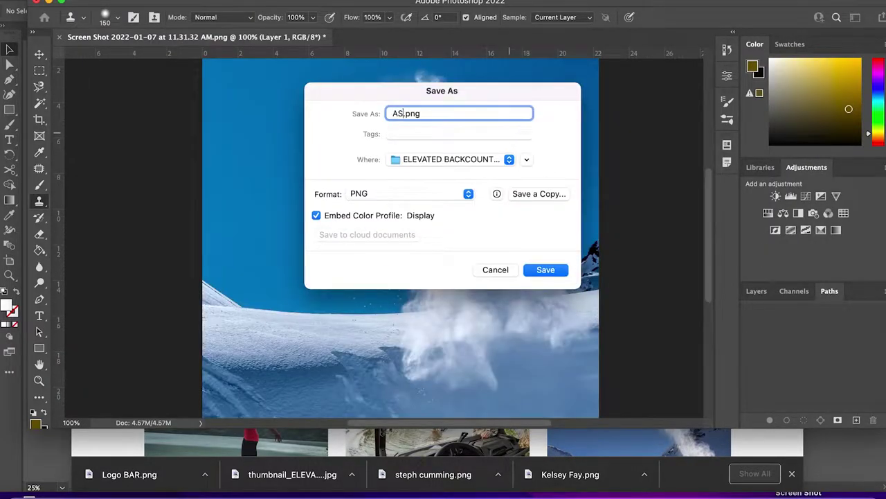
{"action": "key", "text": "Return"}
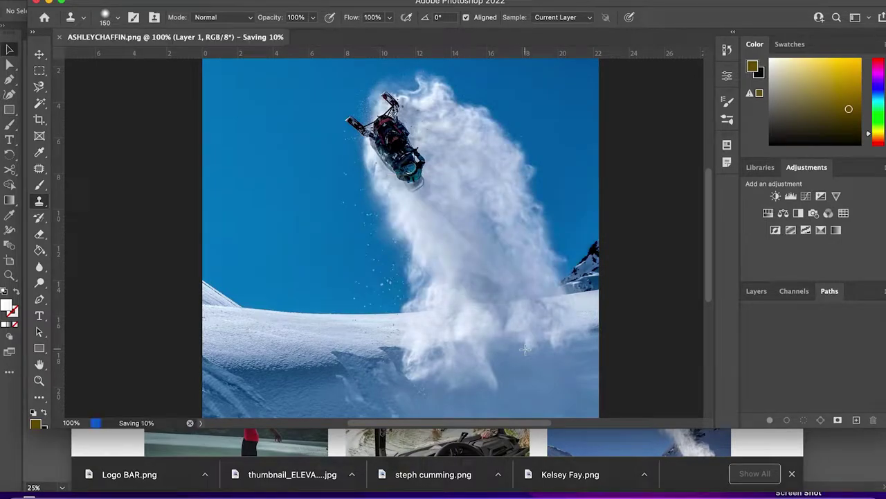
Convert the image to Grayscale, then to Duotone with a purple second ink.
{"action": "left_click", "coordinate": [149, 0]}
{"action": "mouse_move", "coordinate": [155, 2]}
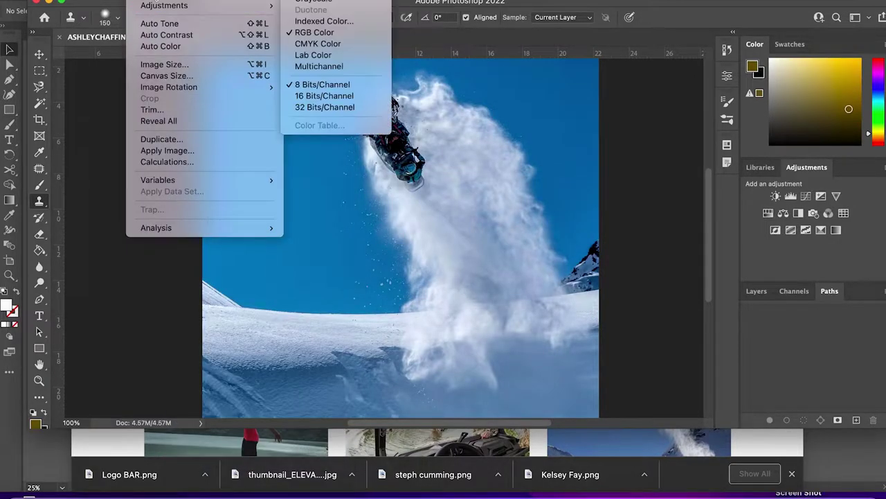
{"action": "left_click", "coordinate": [315, 1]}
{"action": "left_click", "coordinate": [149, 0]}
{"action": "mouse_move", "coordinate": [155, 0]}
{"action": "left_click", "coordinate": [339, 9]}
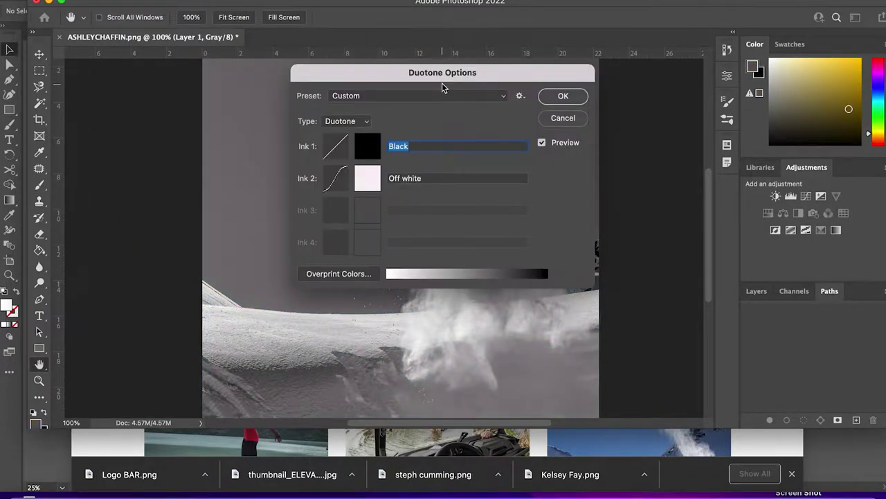
{"action": "left_click_drag", "start_coordinate": [444, 88], "coordinate": [667, 29]}
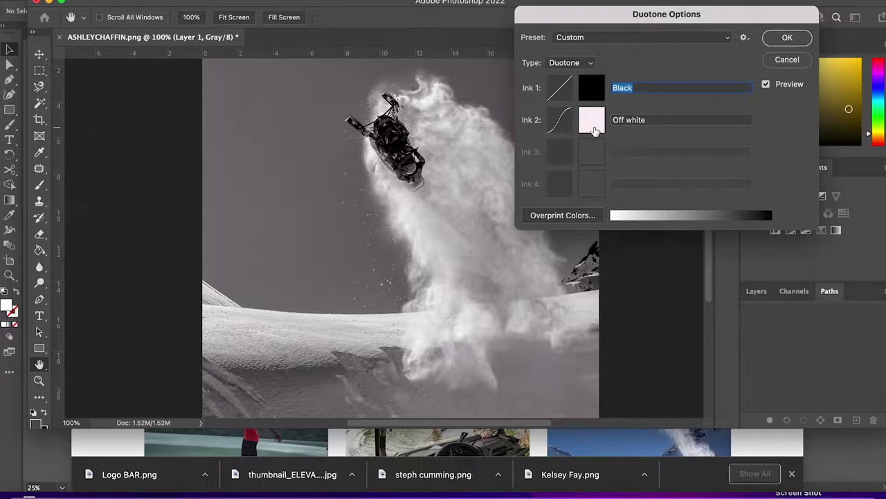
{"action": "left_click", "coordinate": [592, 121]}
{"action": "left_click", "coordinate": [594, 128]}
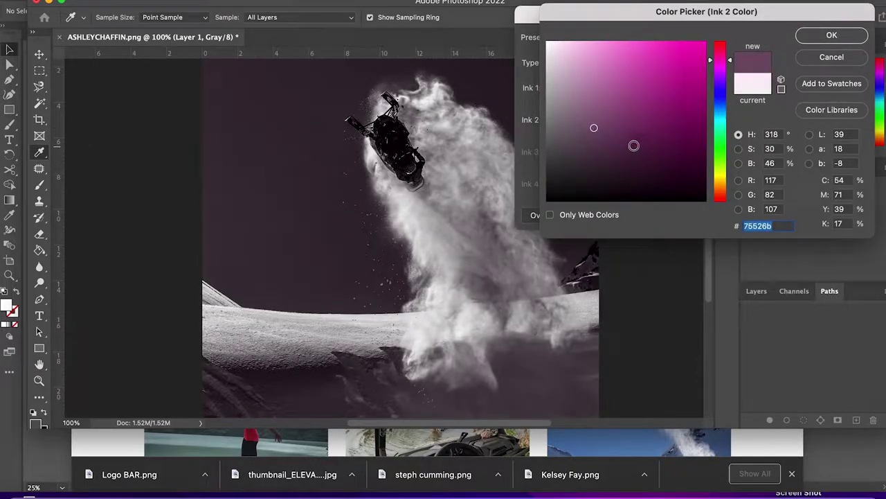
{"action": "left_click_drag", "start_coordinate": [728, 61], "coordinate": [732, 72]}
{"action": "left_click", "coordinate": [671, 109]}
{"action": "left_click", "coordinate": [655, 75]}
{"action": "left_click", "coordinate": [832, 35]}
Adjust the duotone ink curves, lowering the purple 20% point and adding an 80% point.
{"action": "left_click", "coordinate": [560, 120]}
{"action": "mouse_move", "coordinate": [521, 68]}
{"action": "left_mouse_down"}
{"action": "mouse_move", "coordinate": [535, 68]}
{"action": "mouse_move", "coordinate": [577, 20]}
{"action": "left_mouse_up"}
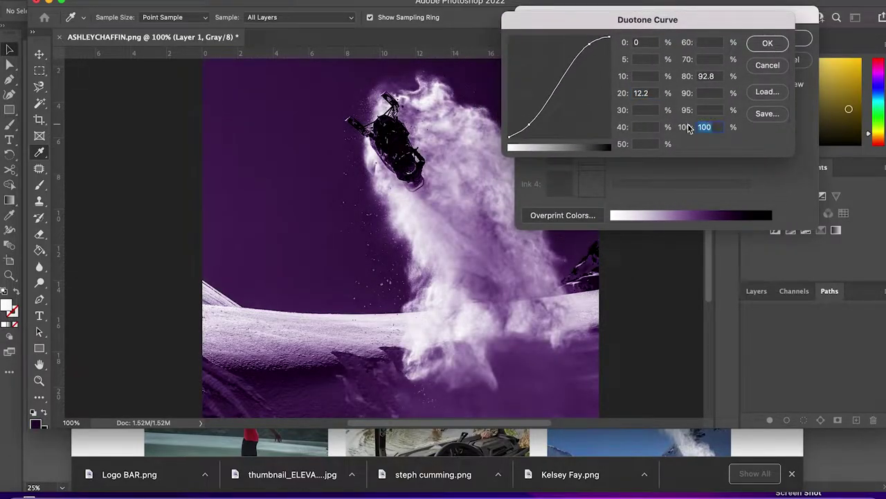
{"action": "key", "text": "Return"}
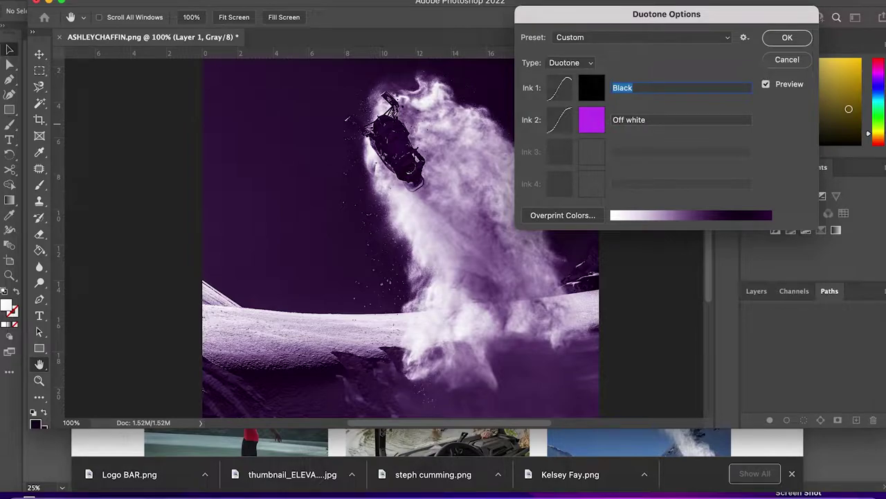
{"action": "left_click", "coordinate": [572, 96]}
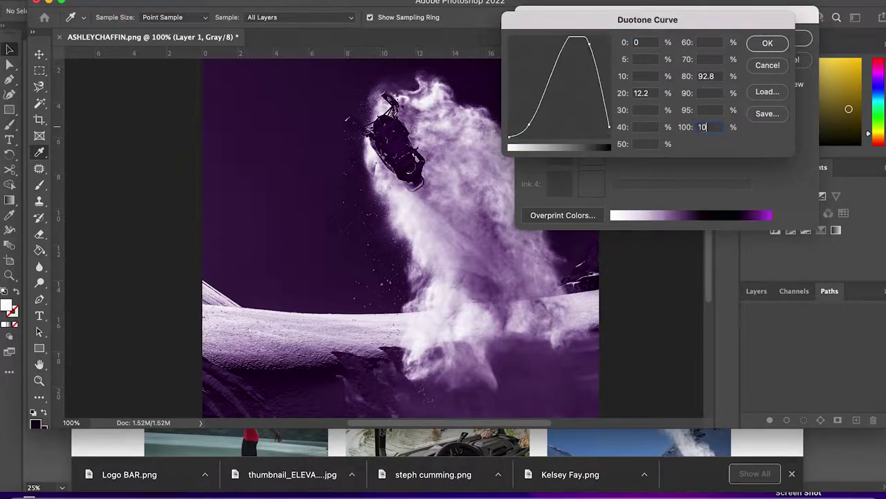
{"action": "key", "text": "Return"}
{"action": "left_click", "coordinate": [562, 121]}
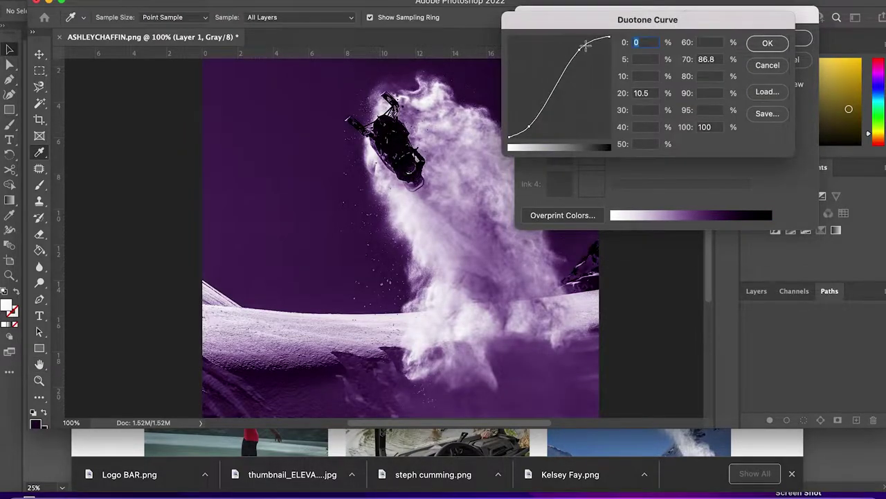
{"action": "left_click_drag", "start_coordinate": [532, 113], "coordinate": [530, 126]}
{"action": "left_click_drag", "start_coordinate": [590, 63], "coordinate": [860, 322]}
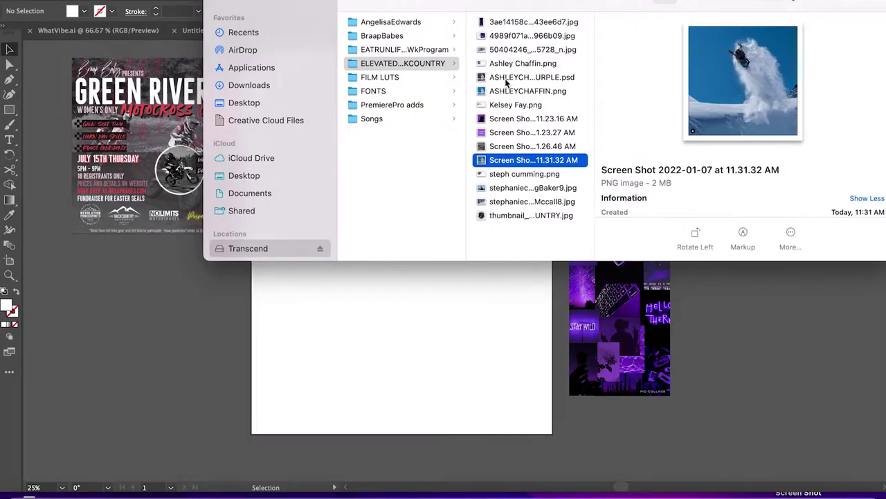
Place the purple duotone and colour snowmobile images into the Illustrator layout.
{"action": "left_click", "coordinate": [506, 78]}
{"action": "left_click", "coordinate": [509, 90], "text": "shift"}
{"action": "left_click_drag", "start_coordinate": [527, 91], "coordinate": [79, 390]}
{"action": "left_click", "coordinate": [40, 241]}
{"action": "left_click", "coordinate": [250, 337]}
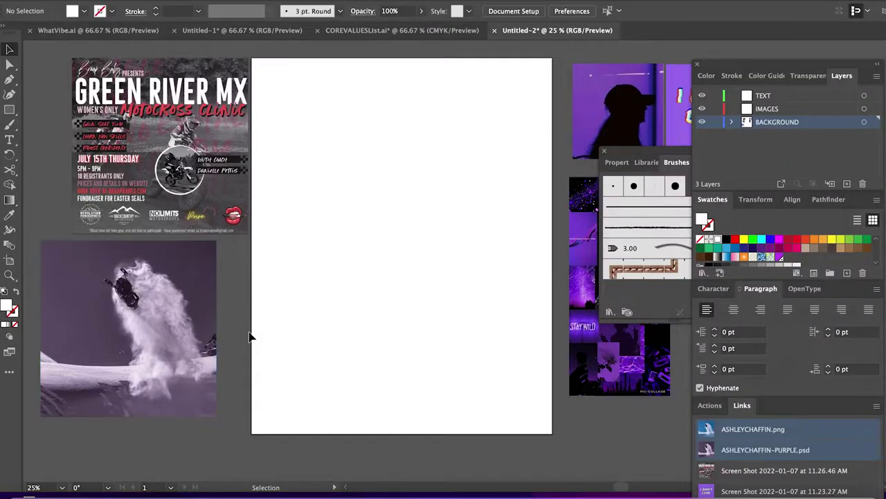
{"action": "scroll", "coordinate": [251, 338], "scroll_direction": "left", "scroll_amount": 5}
{"action": "scroll", "coordinate": [251, 338], "scroll_direction": "down", "scroll_amount": 6}
Move the purple snowmobile image onto the artboard and enlarge it to cover it.
{"action": "left_click_drag", "start_coordinate": [360, 139], "coordinate": [530, 161]}
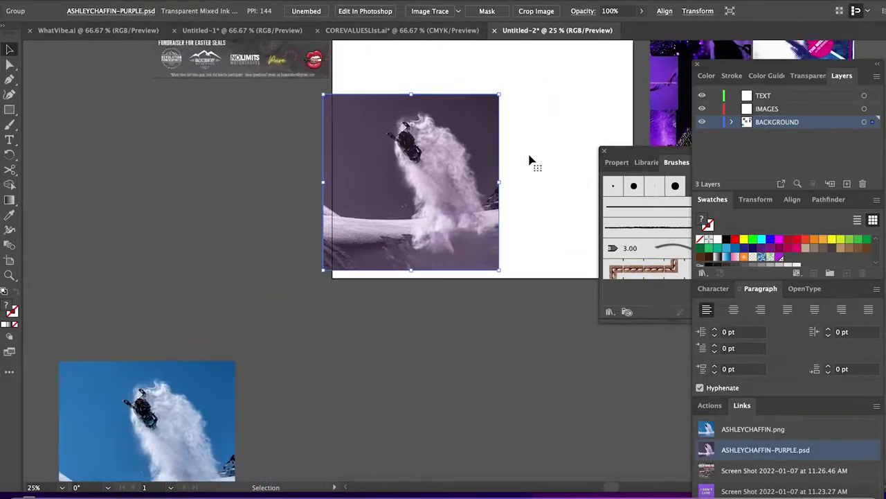
{"action": "scroll", "coordinate": [530, 161], "scroll_direction": "up", "scroll_amount": 3}
{"action": "scroll", "coordinate": [529, 161], "scroll_direction": "right", "scroll_amount": 4}
{"action": "left_click_drag", "start_coordinate": [374, 197], "coordinate": [565, 32]}
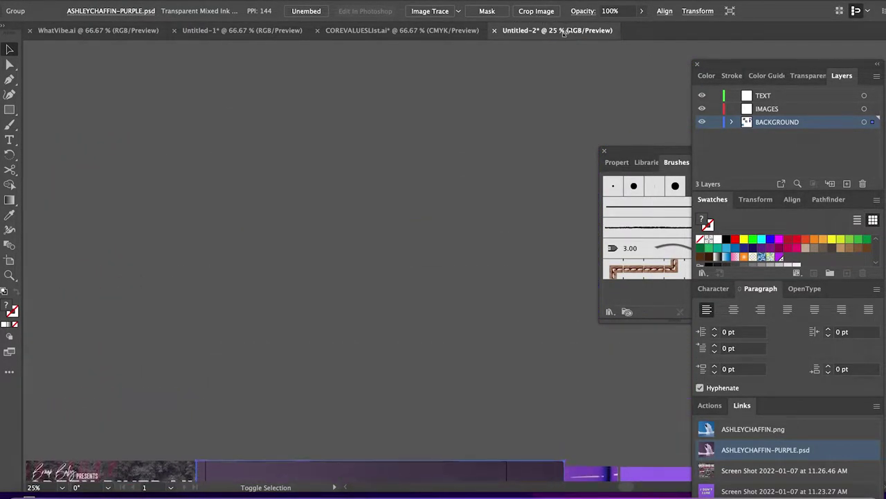
{"action": "scroll", "coordinate": [286, 277], "scroll_direction": "down", "scroll_amount": 10}
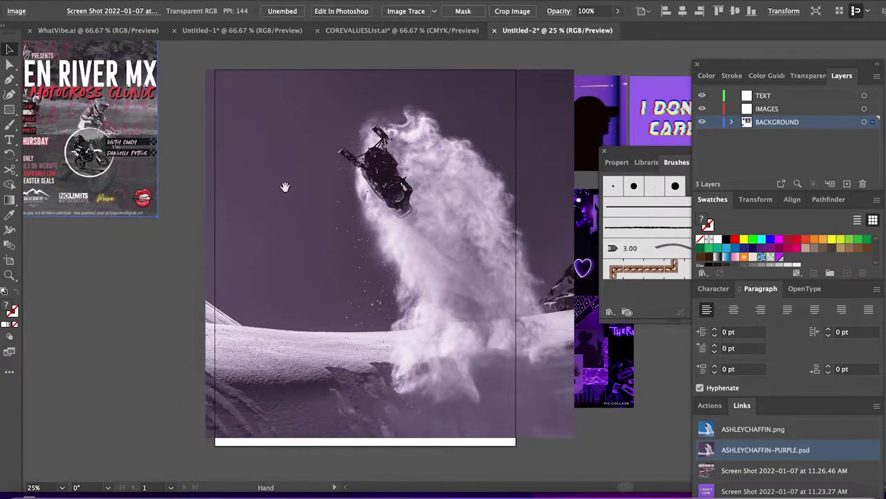
{"action": "scroll", "coordinate": [286, 188], "scroll_direction": "down", "scroll_amount": 5}
{"action": "scroll", "coordinate": [285, 189], "scroll_direction": "right", "scroll_amount": 2}
{"action": "left_click", "coordinate": [342, 332]}
{"action": "left_click_drag", "start_coordinate": [342, 333], "coordinate": [340, 363]}
{"action": "scroll", "coordinate": [371, 378], "scroll_direction": "up", "scroll_amount": 2}
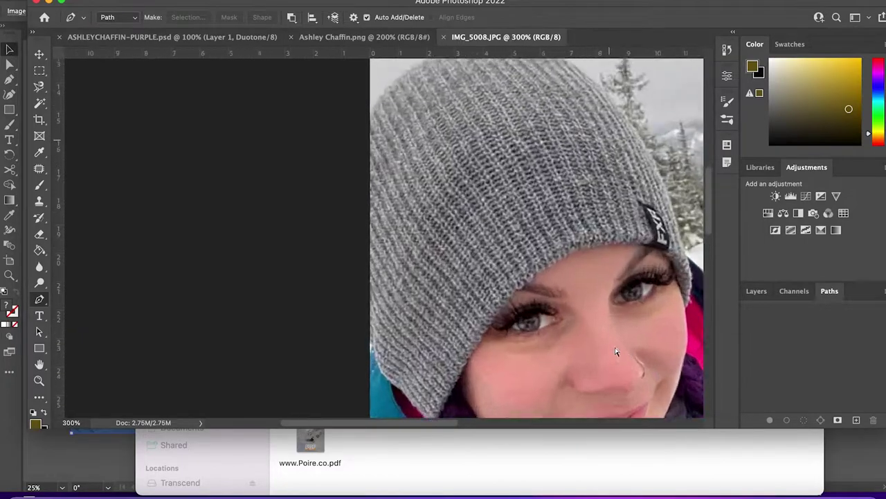
Trace a Pen-tool path with curved points around the rider's hat outline.
{"action": "scroll", "coordinate": [415, 277], "scroll_direction": "up", "scroll_amount": 5}
{"action": "scroll", "coordinate": [281, 205], "scroll_direction": "up", "scroll_amount": 2}
{"action": "left_click", "coordinate": [175, 251]}
{"action": "left_click_drag", "start_coordinate": [380, 171], "coordinate": [532, 199]}
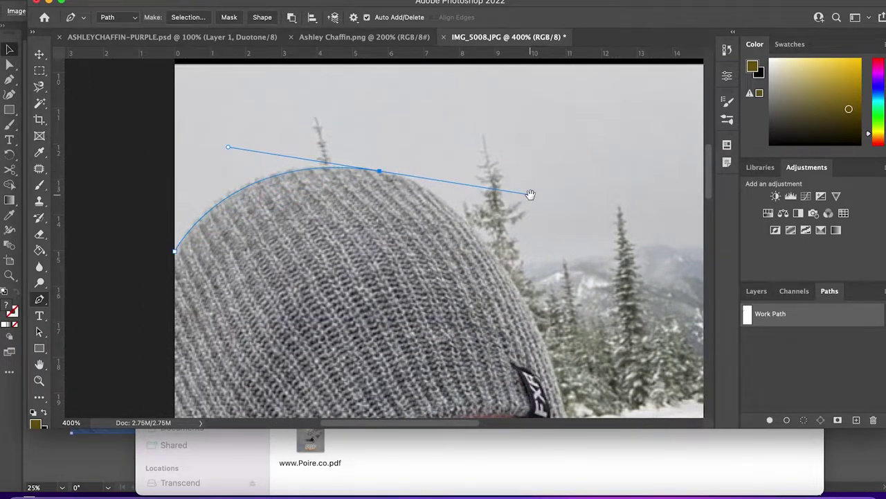
{"action": "scroll", "coordinate": [485, 214], "scroll_direction": "down", "scroll_amount": 5}
{"action": "scroll", "coordinate": [485, 215], "scroll_direction": "right", "scroll_amount": 3}
{"action": "left_click", "coordinate": [454, 243]}
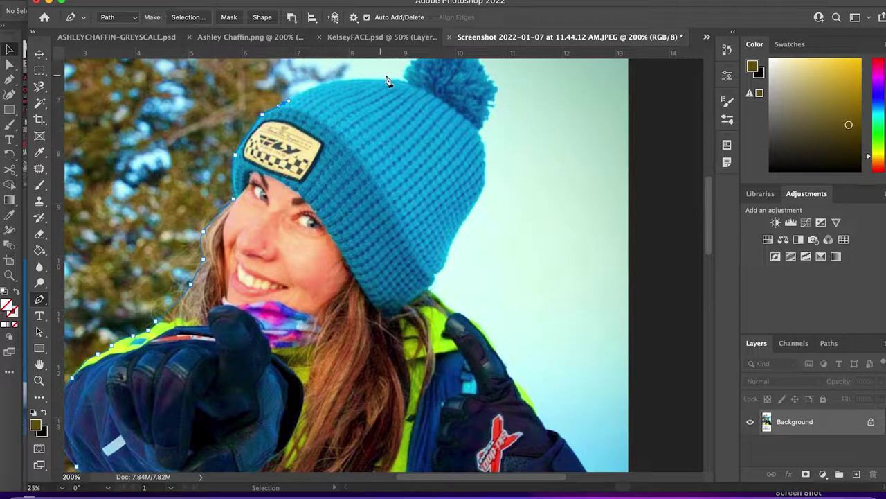
{"action": "left_click_drag", "start_coordinate": [407, 81], "coordinate": [447, 97]}
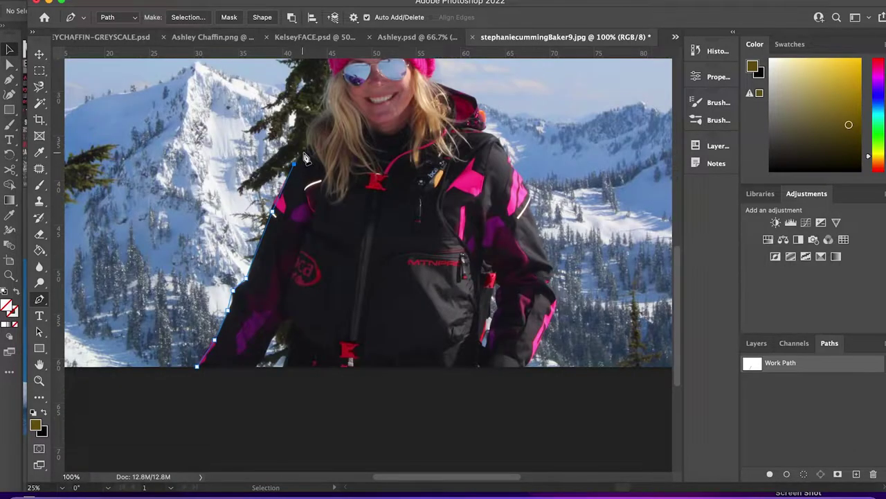
{"action": "scroll", "coordinate": [329, 90], "scroll_direction": "up", "scroll_amount": 3}
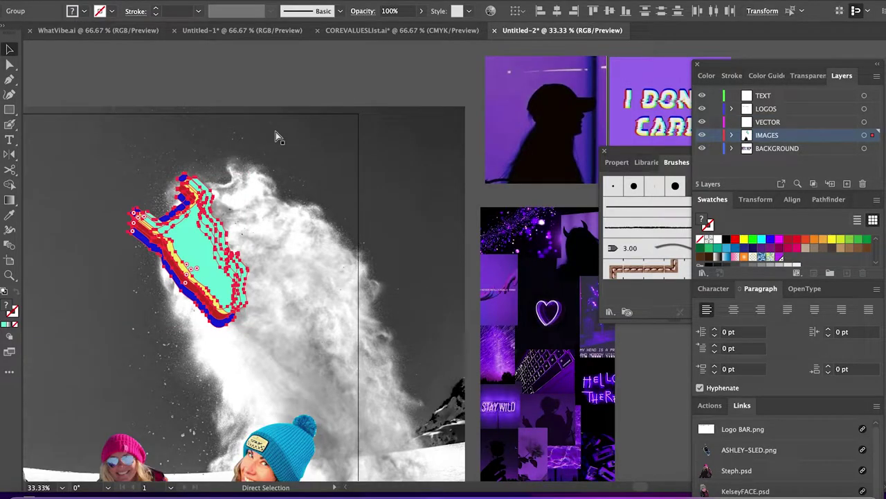
Move the VECTOR layer below IMAGES and select the snowmobile image.
{"action": "left_click", "coordinate": [809, 127]}
{"action": "left_click_drag", "start_coordinate": [809, 127], "coordinate": [767, 141]}
{"action": "left_click_drag", "start_coordinate": [336, 127], "coordinate": [406, 108]}
{"action": "left_click", "coordinate": [258, 201]}
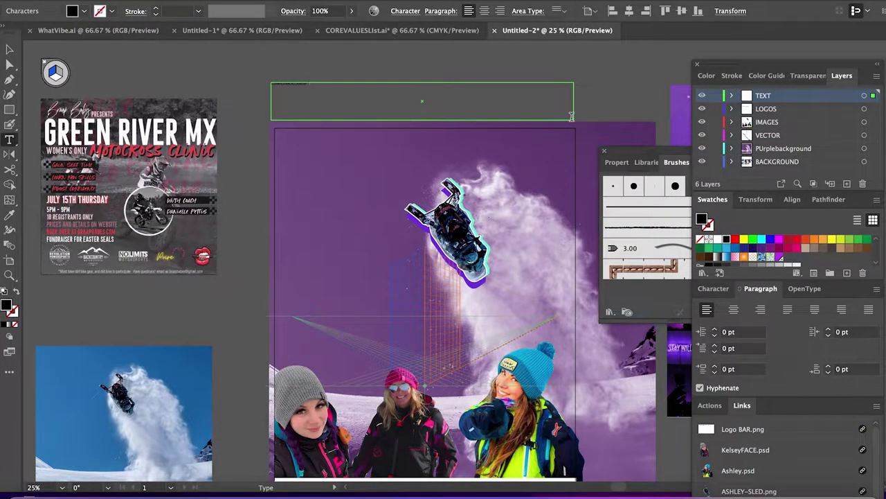
Set the ELEVATED BACKCOUNTRY PRESENTS headline in Roboto Condensed Bold at 53 pt.
{"action": "left_click", "coordinate": [713, 289]}
{"action": "left_click", "coordinate": [834, 308]}
{"action": "key", "text": "Escape"}
{"action": "left_click_drag", "start_coordinate": [716, 346], "coordinate": [716, 346]}
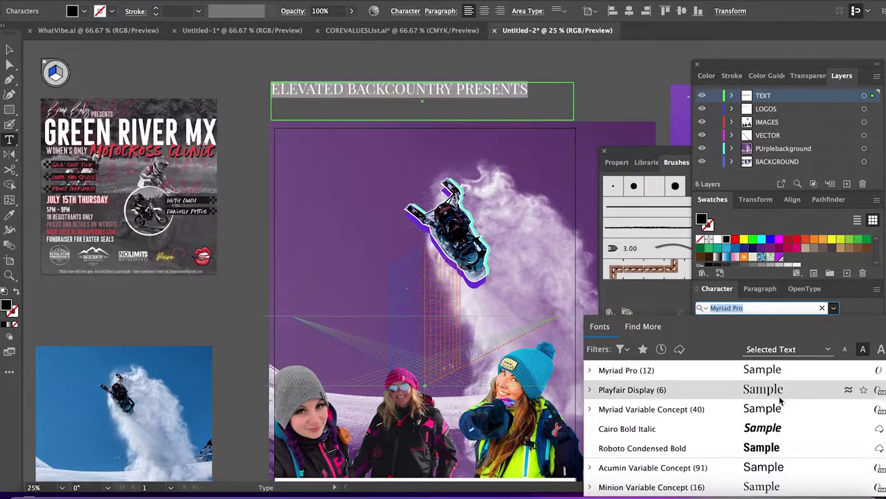
{"action": "left_click", "coordinate": [761, 448]}
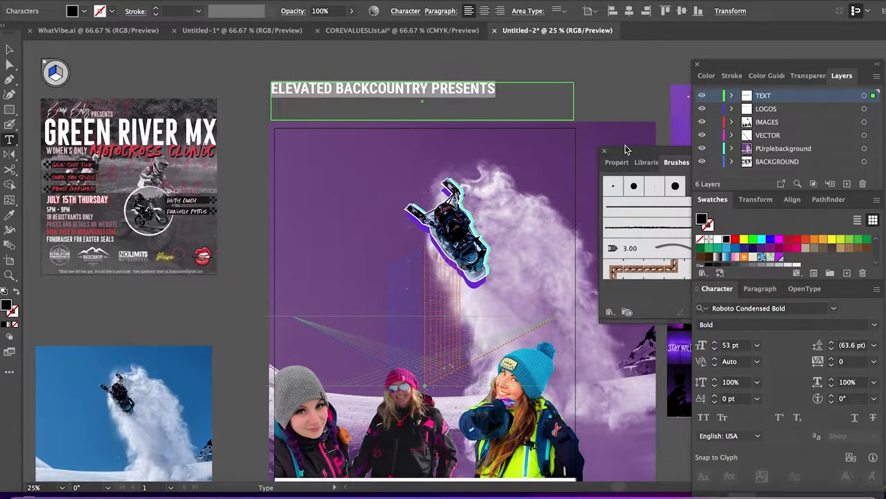
{"action": "key", "text": "Escape"}
Move the headline down onto the top of the poster.
{"action": "left_click_drag", "start_coordinate": [502, 101], "coordinate": [513, 158]}
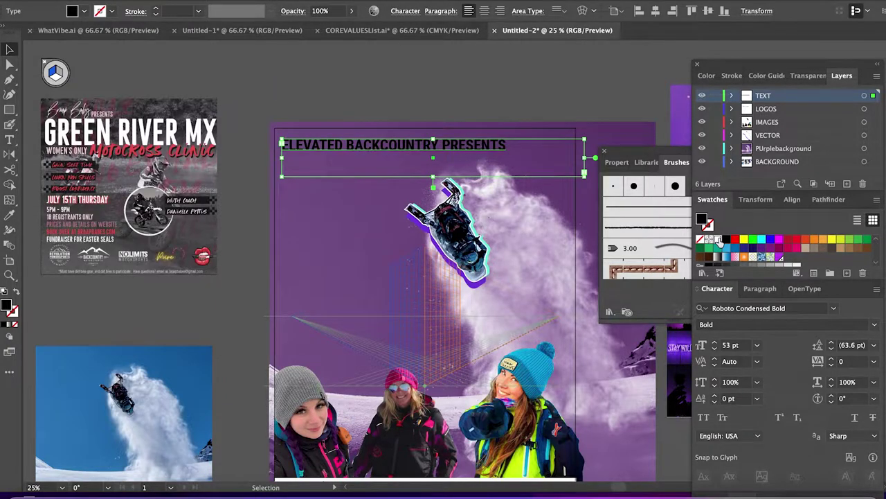
{"action": "key", "text": "ctrl+shift+a"}
{"action": "left_click", "coordinate": [570, 149]}
{"action": "left_click", "coordinate": [613, 134]}
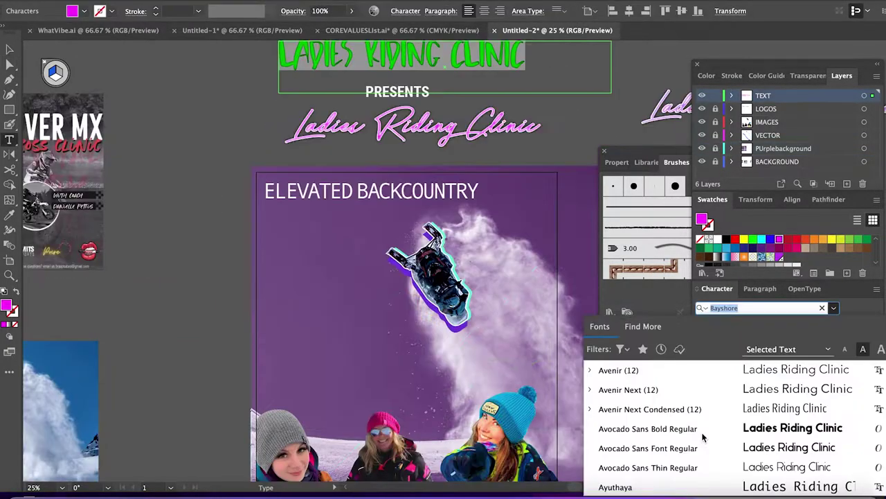
{"action": "scroll", "coordinate": [645, 443], "scroll_direction": "down", "scroll_amount": 3}
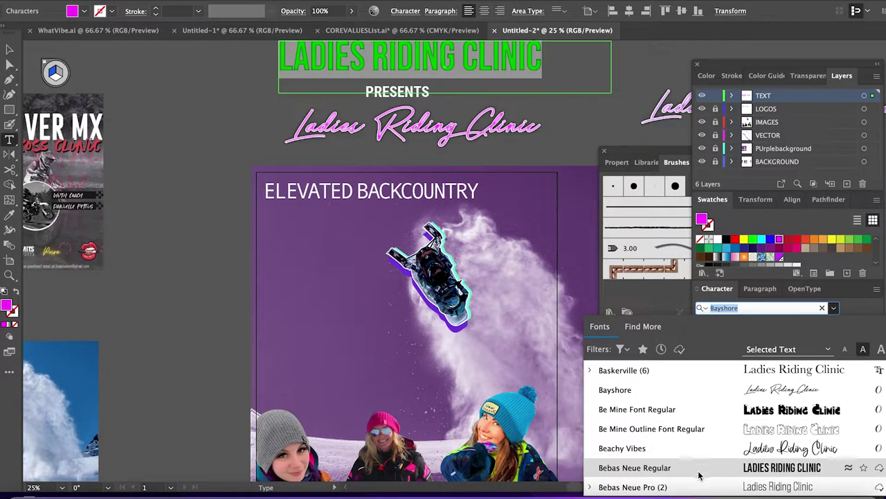
Apply Bebas Neue Regular to the LADIES RIDING CLINIC title.
{"action": "left_click", "coordinate": [701, 467]}
{"action": "scroll", "coordinate": [282, 160], "scroll_direction": "left", "scroll_amount": 1}
{"action": "key", "text": "ctrl+shift+a"}
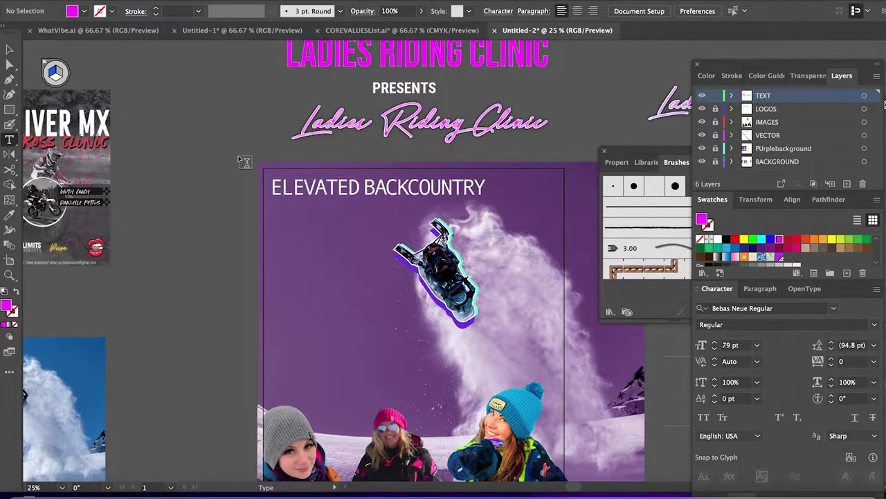
{"action": "scroll", "coordinate": [263, 161], "scroll_direction": "up", "scroll_amount": 2}
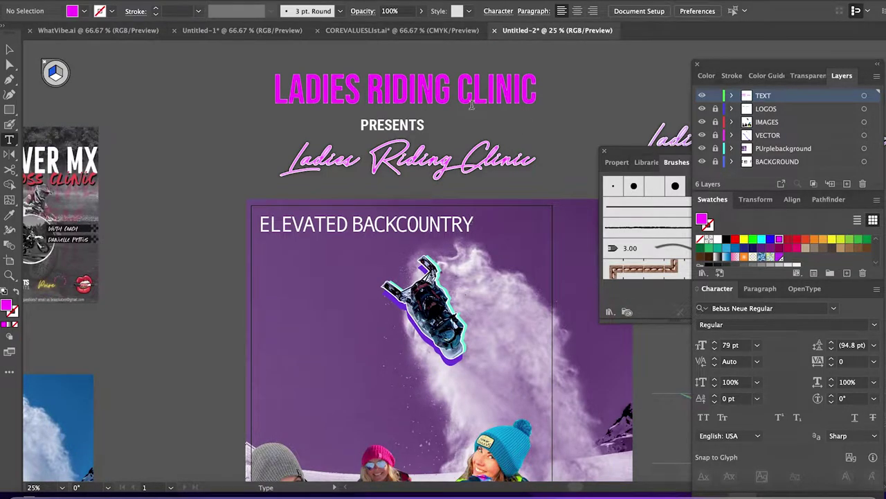
Set ELEVATED BACKCOUNTRY in Bebas Neue Regular with wide 220 tracking.
{"action": "left_click", "coordinate": [537, 90]}
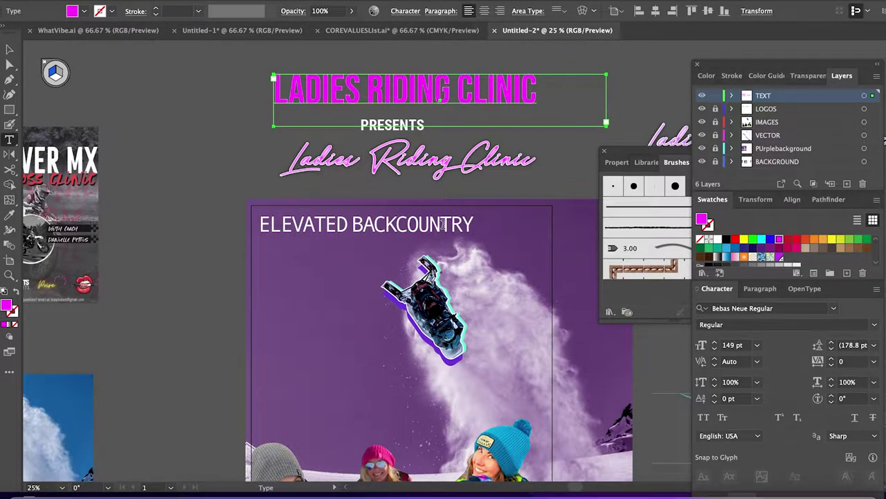
{"action": "triple_click", "coordinate": [444, 224]}
{"action": "left_click", "coordinate": [825, 312]}
{"action": "type", "text": "bebs"}
{"action": "key", "text": "BackSpace"}
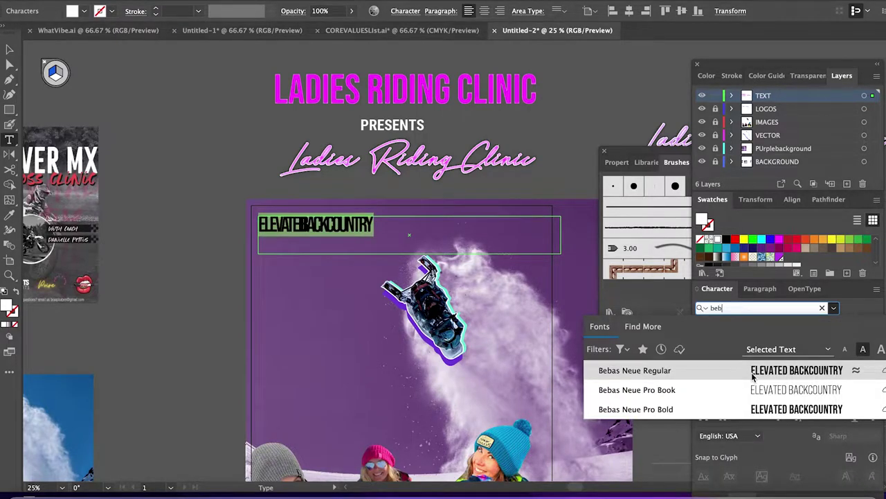
{"action": "left_click", "coordinate": [754, 374]}
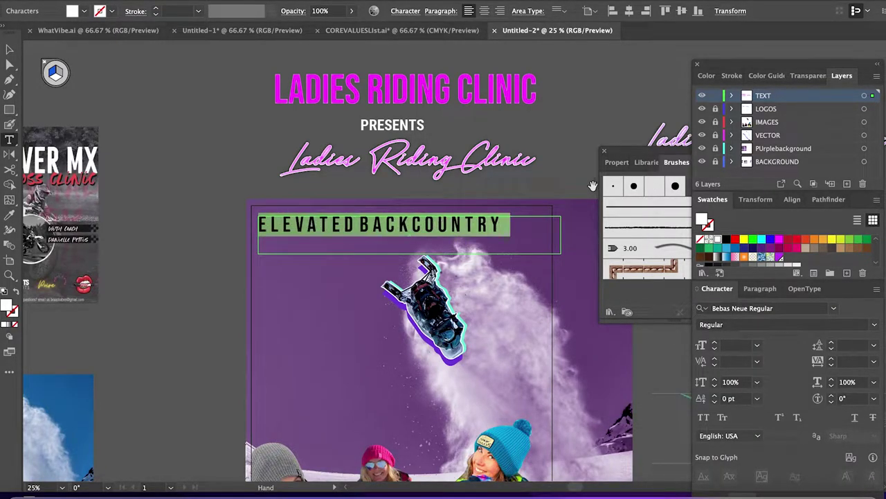
{"action": "key", "text": "Escape"}
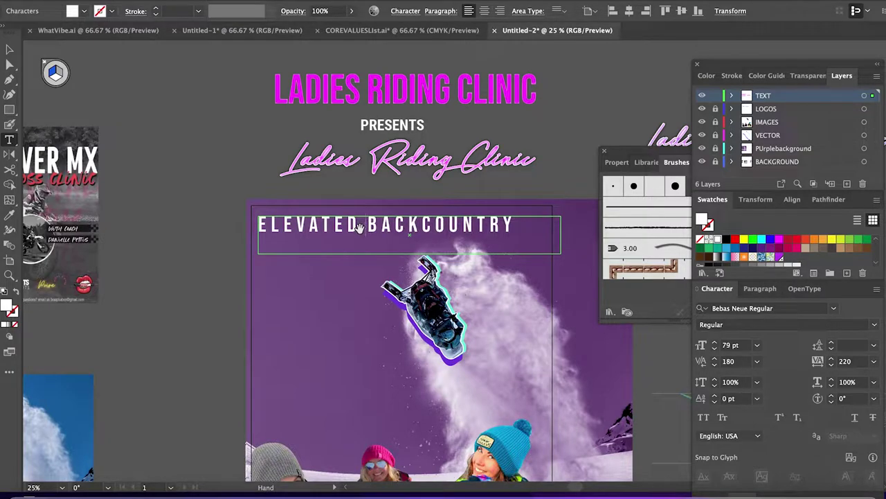
Shift the ELEVATED BACKCOUNTRY frame slightly left and centre-align its text across the poster top.
{"action": "key", "text": "v"}
{"action": "left_click", "coordinate": [421, 234]}
{"action": "mouse_move", "coordinate": [420, 233]}
{"action": "left_mouse_down"}
{"action": "mouse_move", "coordinate": [407, 230]}
{"action": "mouse_move", "coordinate": [414, 235]}
{"action": "left_mouse_up"}
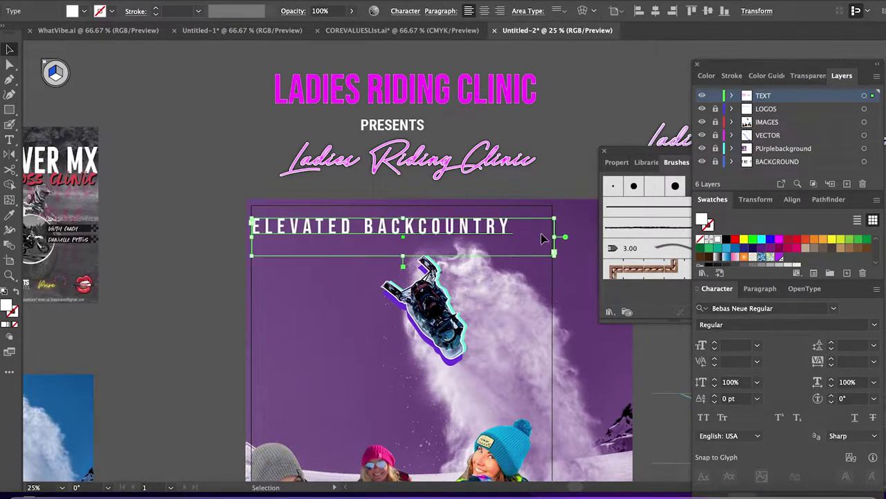
{"action": "left_click", "coordinate": [760, 289]}
{"action": "left_click", "coordinate": [734, 309]}
{"action": "left_click", "coordinate": [554, 122]}
{"action": "scroll", "coordinate": [554, 123], "scroll_direction": "down", "scroll_amount": 1}
Change the LADIES RIDING CLINIC title font to Flood Std.
{"action": "key", "text": "t"}
{"action": "left_click_drag", "start_coordinate": [533, 66], "coordinate": [243, 87]}
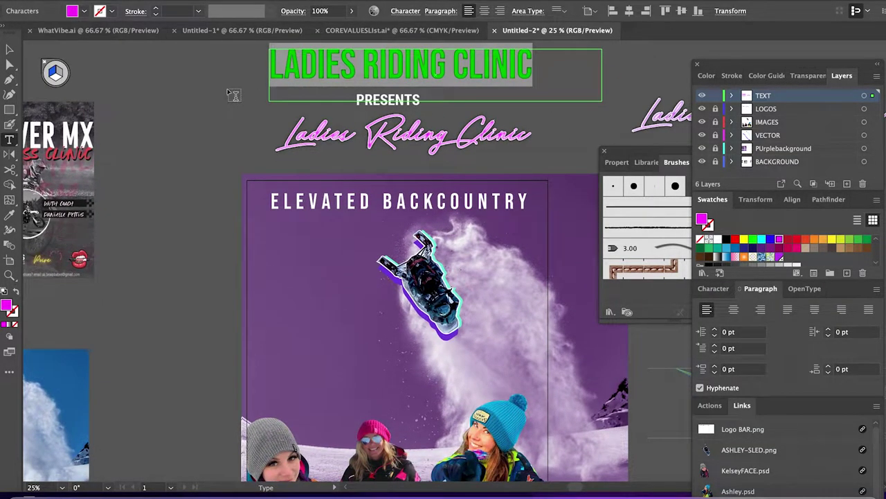
{"action": "left_click", "coordinate": [714, 288]}
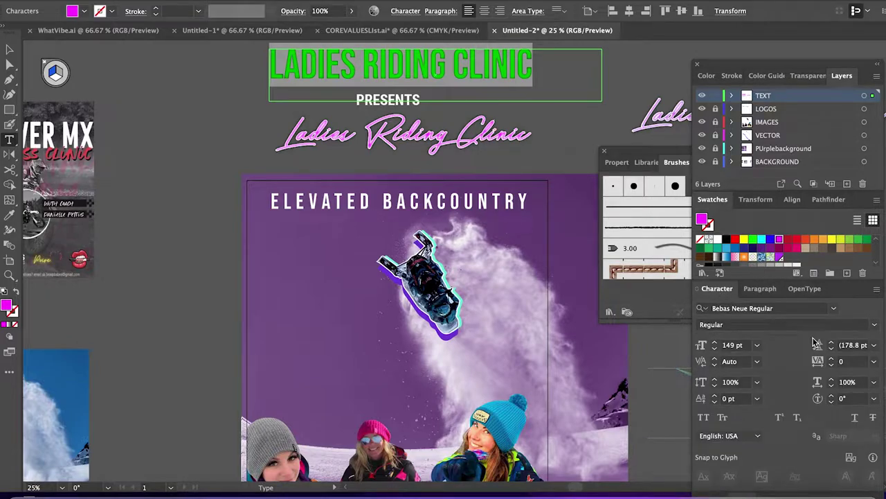
{"action": "left_click", "coordinate": [834, 308]}
{"action": "scroll", "coordinate": [769, 412], "scroll_direction": "down", "scroll_amount": 3}
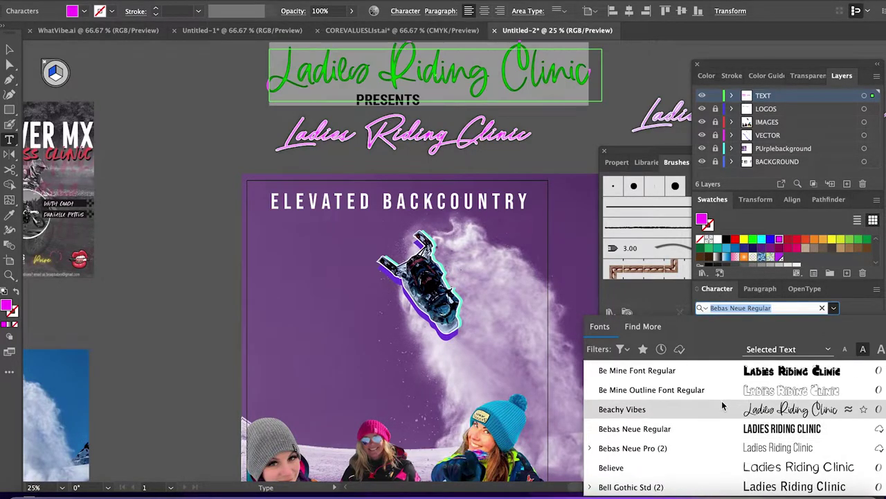
{"action": "scroll", "coordinate": [722, 406], "scroll_direction": "down", "scroll_amount": 3}
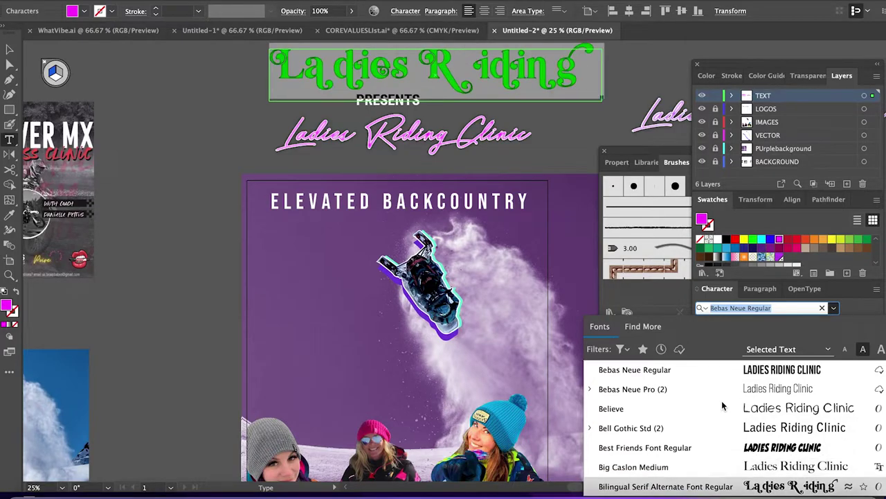
{"action": "scroll", "coordinate": [723, 406], "scroll_direction": "down", "scroll_amount": 7}
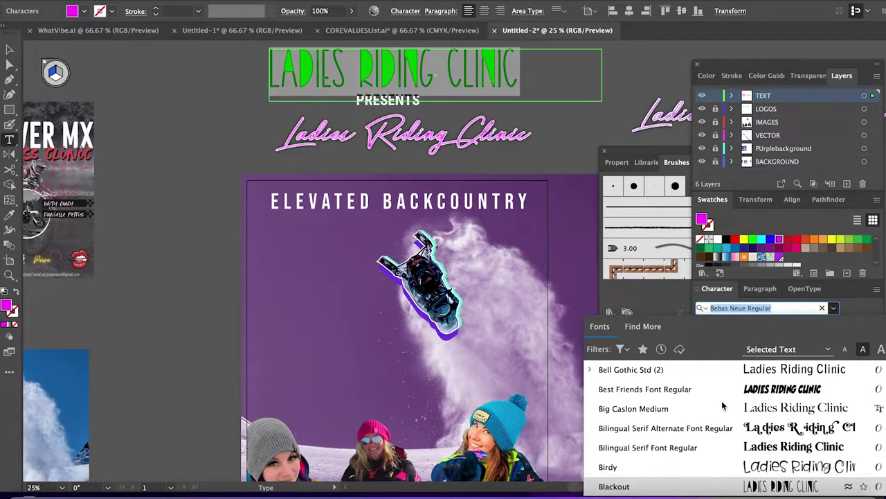
{"action": "scroll", "coordinate": [722, 406], "scroll_direction": "down", "scroll_amount": 6}
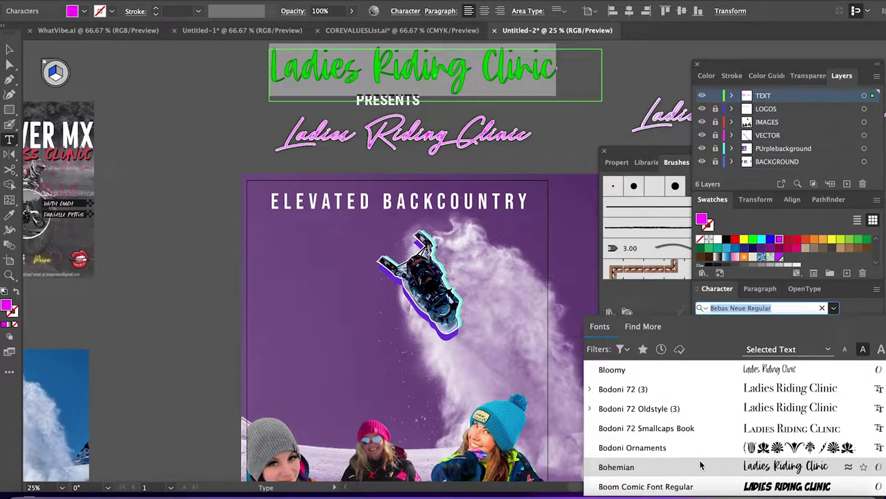
{"action": "type", "text": "Flood"}
{"action": "key", "text": "Return"}
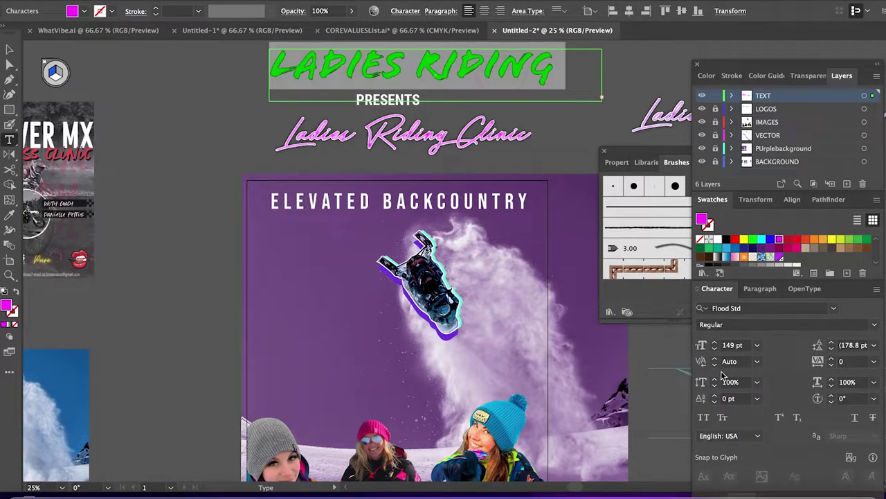
Reduce the title to 113 pt and place it below ELEVATED BACKCOUNTRY.
{"action": "left_click", "coordinate": [715, 349]}
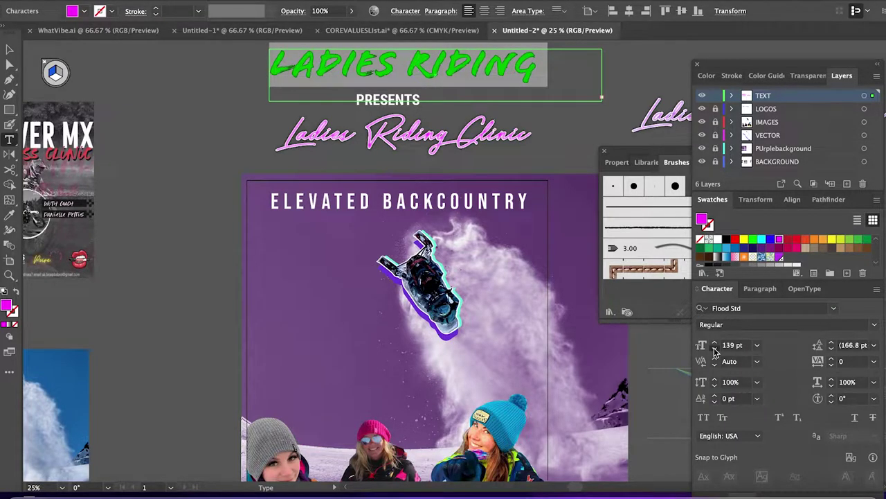
{"action": "left_click", "coordinate": [715, 349]}
{"action": "left_click", "coordinate": [715, 349]}
{"action": "left_click", "coordinate": [715, 349]}
{"action": "left_click", "coordinate": [715, 349]}
{"action": "left_click", "coordinate": [715, 349]}
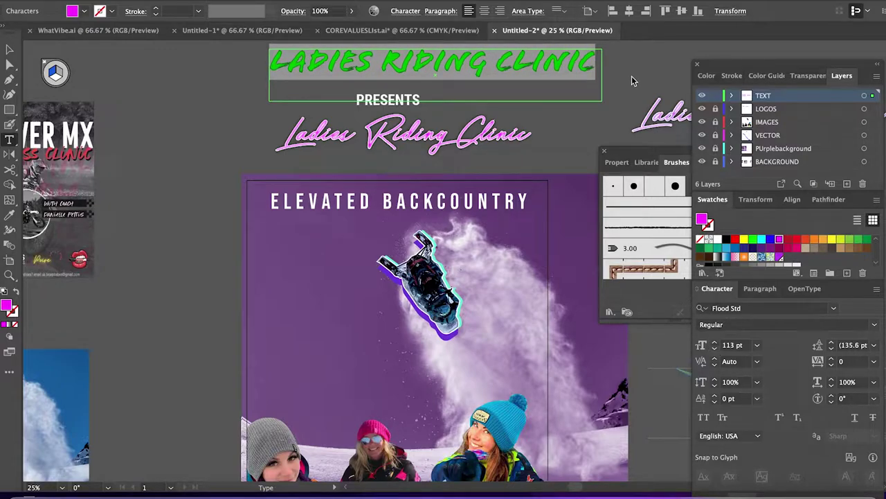
{"action": "key", "text": "Escape"}
{"action": "scroll", "coordinate": [411, 161], "scroll_direction": "right", "scroll_amount": 2}
{"action": "left_click_drag", "start_coordinate": [579, 107], "coordinate": [541, 277]}
Shrink LADIES RIDING CLINIC to 98 pt, centre it, and add an offset duplicate.
{"action": "left_click", "coordinate": [714, 349]}
{"action": "left_click", "coordinate": [715, 349]}
{"action": "left_click", "coordinate": [715, 349]}
{"action": "left_click", "coordinate": [714, 349]}
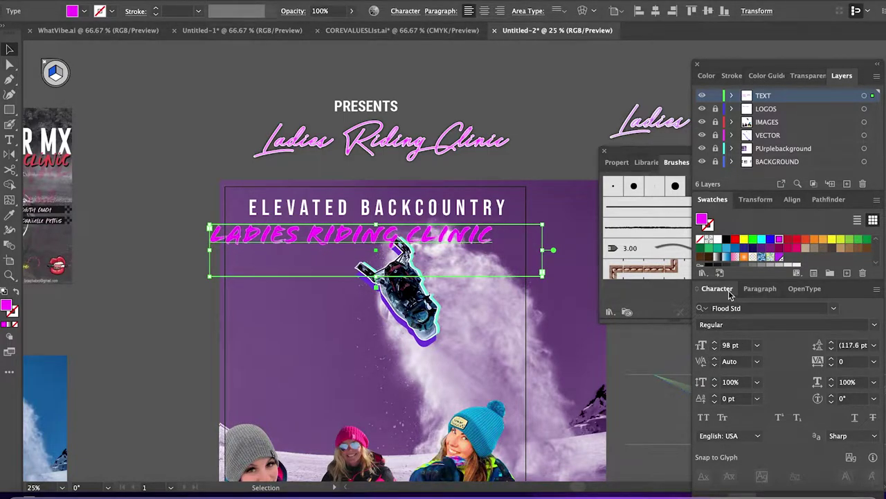
{"action": "left_click", "coordinate": [761, 288]}
{"action": "left_click", "coordinate": [733, 309]}
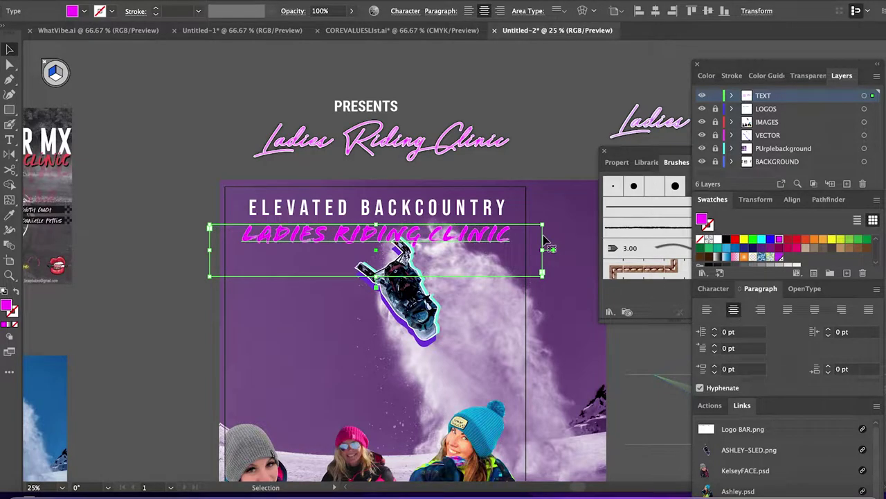
{"action": "left_click_drag", "start_coordinate": [400, 238], "coordinate": [398, 245]}
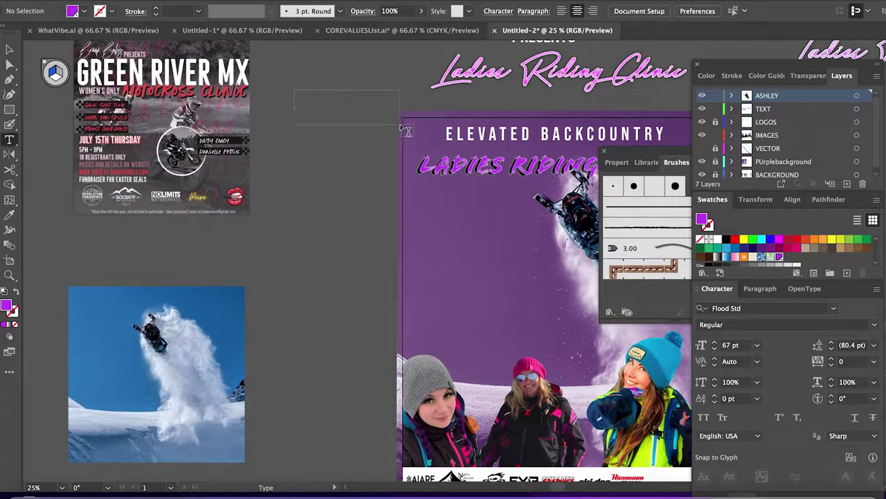
Add an 'our first' text line and move it above LADIES RIDING CLINIC.
{"action": "left_click_drag", "start_coordinate": [298, 89], "coordinate": [420, 115]}
{"action": "type", "text": "our first"}
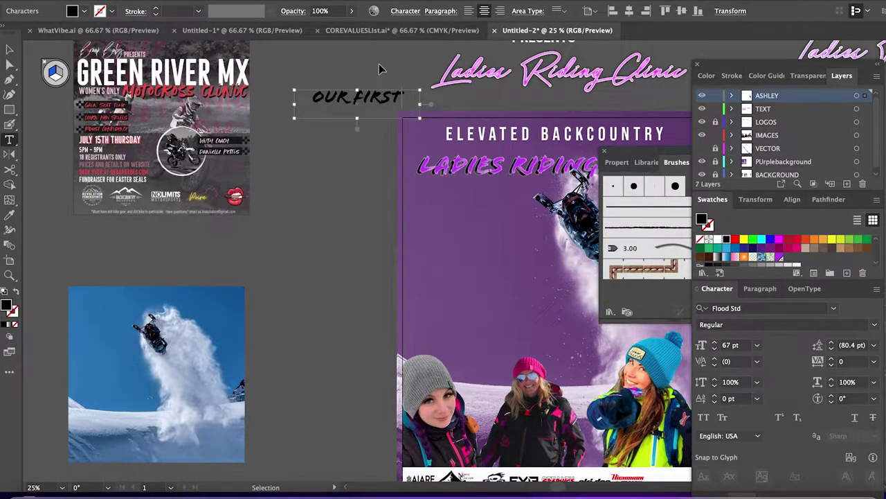
{"action": "key", "text": "Escape"}
{"action": "left_click_drag", "start_coordinate": [367, 110], "coordinate": [476, 160]}
Make the OUR FIRST text smaller and nudge it slightly left.
{"action": "left_click", "coordinate": [714, 348]}
{"action": "left_click", "coordinate": [714, 349]}
{"action": "key", "text": "shift+Left"}
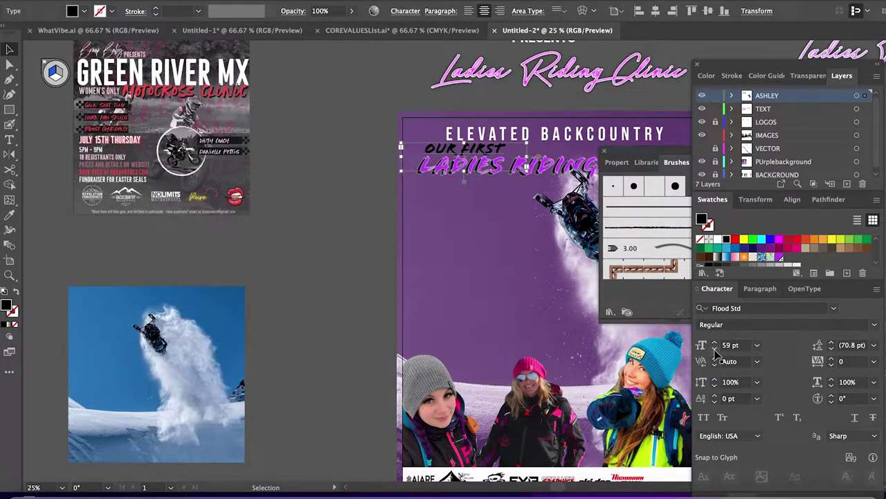
{"action": "left_click", "coordinate": [366, 224]}
{"action": "left_click_drag", "start_coordinate": [366, 221], "coordinate": [235, 268]}
Widen the heading frame and extend the text to ELEVATED BACKCOUNTRY PRESENTS.
{"action": "left_click", "coordinate": [439, 185]}
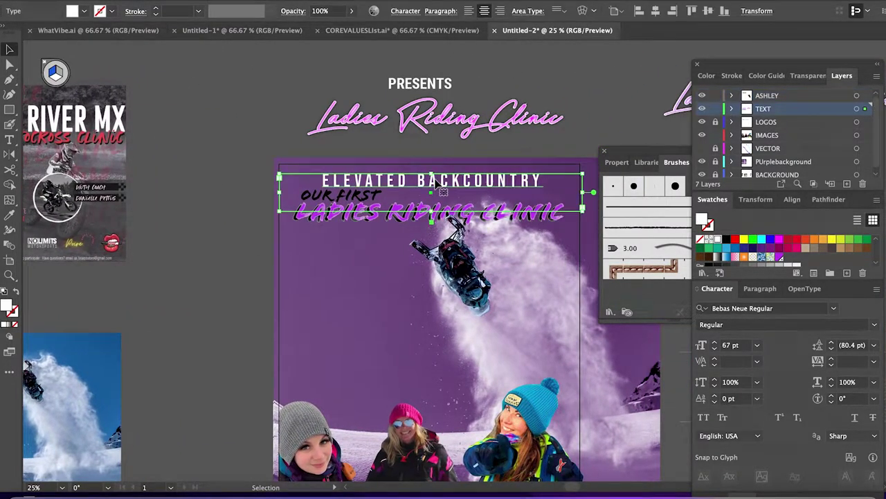
{"action": "key", "text": "shift+Left"}
{"action": "key", "text": "shift+Left"}
{"action": "key", "text": "shift+Left"}
{"action": "key", "text": "shift+Left"}
{"action": "key", "text": "shift+Left"}
{"action": "key", "text": "shift+Left"}
{"action": "key", "text": "shift+Left"}
{"action": "key", "text": "shift+Left"}
{"action": "key", "text": "shift+Left"}
{"action": "key", "text": "shift+Left"}
{"action": "key", "text": "shift+Left"}
{"action": "key", "text": "shift+Left"}
{"action": "key", "text": "shift+Left"}
{"action": "key", "text": "shift+Left"}
{"action": "key", "text": "shift+Left"}
{"action": "key", "text": "shift+Left"}
{"action": "key", "text": "shift+Left"}
{"action": "key", "text": "shift+Left"}
{"action": "key", "text": "t"}
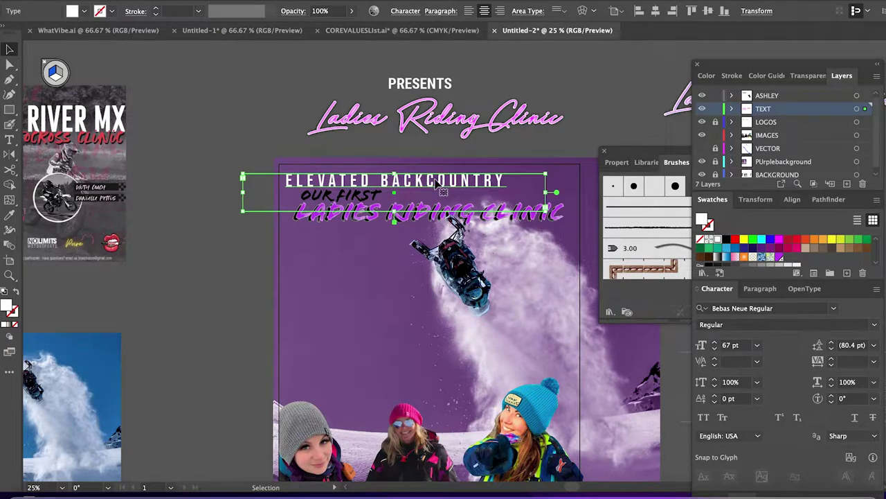
{"action": "key", "text": "v"}
{"action": "left_click_drag", "start_coordinate": [534, 196], "coordinate": [581, 192]}
{"action": "key", "text": "t"}
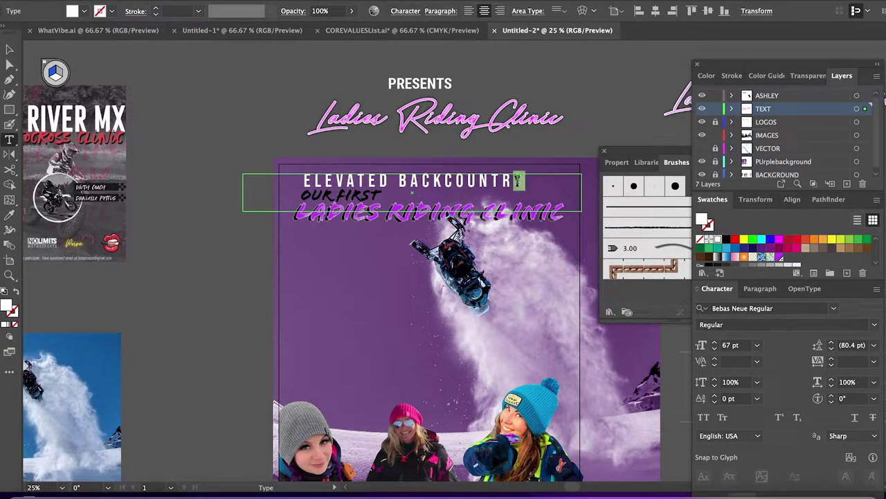
{"action": "left_click", "coordinate": [519, 180]}
{"action": "key", "text": "BackSpace"}
{"action": "type", "text": "Y PRESENTS"}
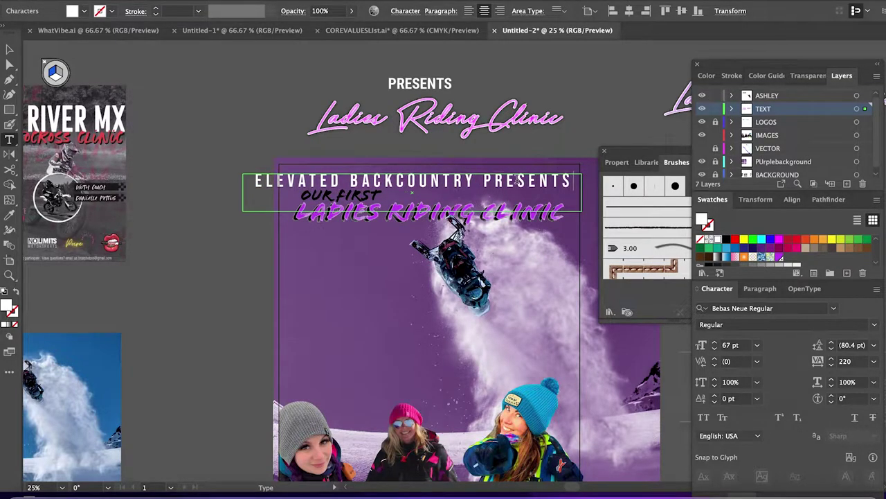
{"action": "key", "text": "ctrl+a"}
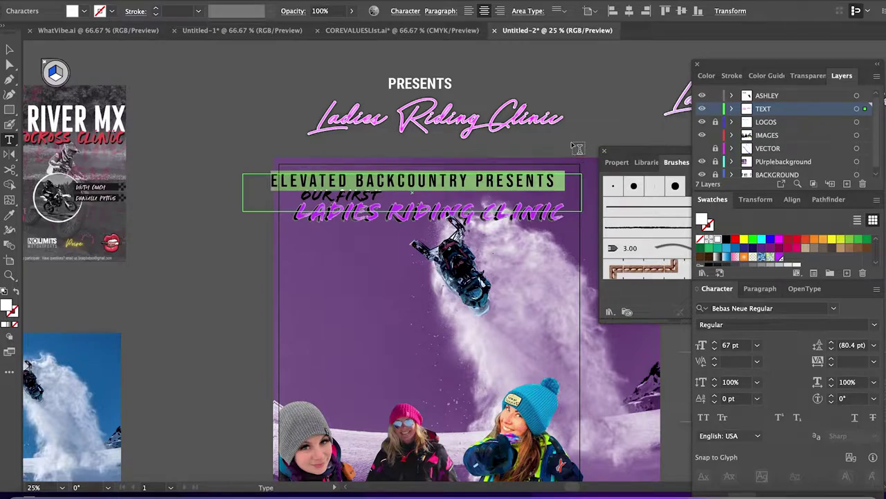
{"action": "key", "text": "Escape"}
Narrow the heading frame from both sides to re-centre it on the poster.
{"action": "left_click_drag", "start_coordinate": [485, 187], "coordinate": [493, 182]}
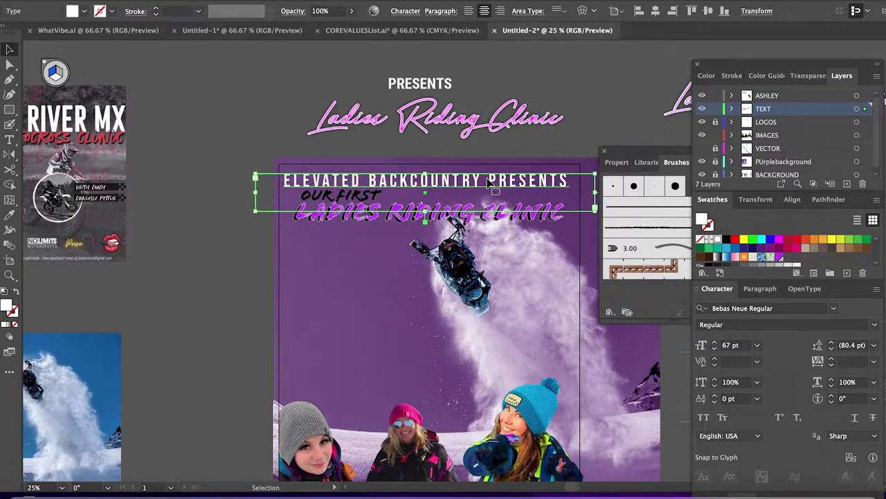
{"action": "left_click_drag", "start_coordinate": [256, 192], "coordinate": [283, 195]}
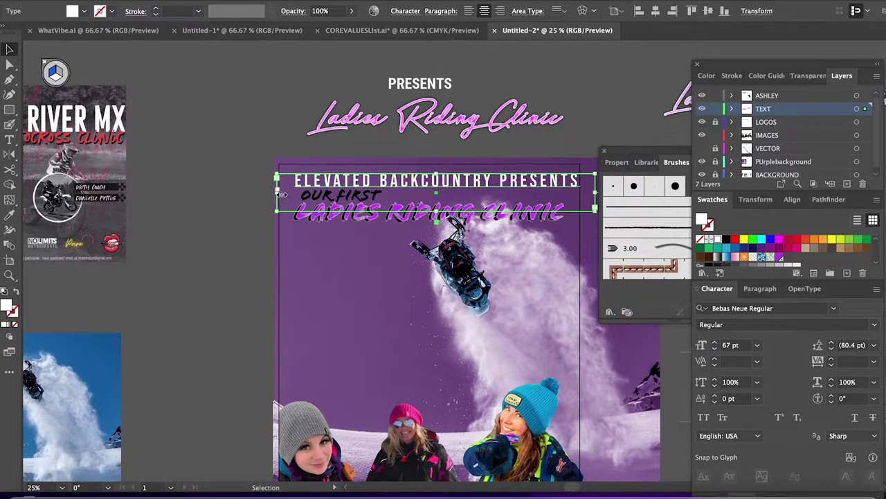
{"action": "left_click", "coordinate": [603, 195]}
{"action": "left_click_drag", "start_coordinate": [595, 191], "coordinate": [581, 192]}
Move OUR FIRST down below the headline.
{"action": "key", "text": "ctrl+shift+a"}
{"action": "left_click_drag", "start_coordinate": [516, 226], "coordinate": [513, 180]}
{"action": "left_click_drag", "start_coordinate": [350, 151], "coordinate": [339, 190]}
{"action": "left_click_drag", "start_coordinate": [270, 170], "coordinate": [286, 242]}
Nudge the headline down and move OUR FIRST above it, undoing a tilted attempt.
{"action": "key", "text": "shift+Down"}
{"action": "key", "text": "shift+Down"}
{"action": "key", "text": "shift+Down"}
{"action": "key", "text": "shift+Down"}
{"action": "left_click", "coordinate": [241, 154]}
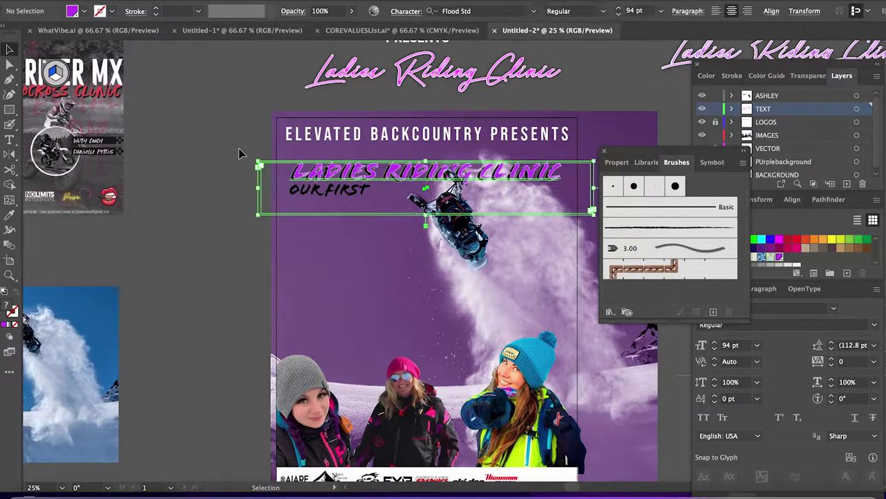
{"action": "left_click_drag", "start_coordinate": [313, 194], "coordinate": [311, 164]}
{"action": "left_click_drag", "start_coordinate": [392, 147], "coordinate": [367, 122]}
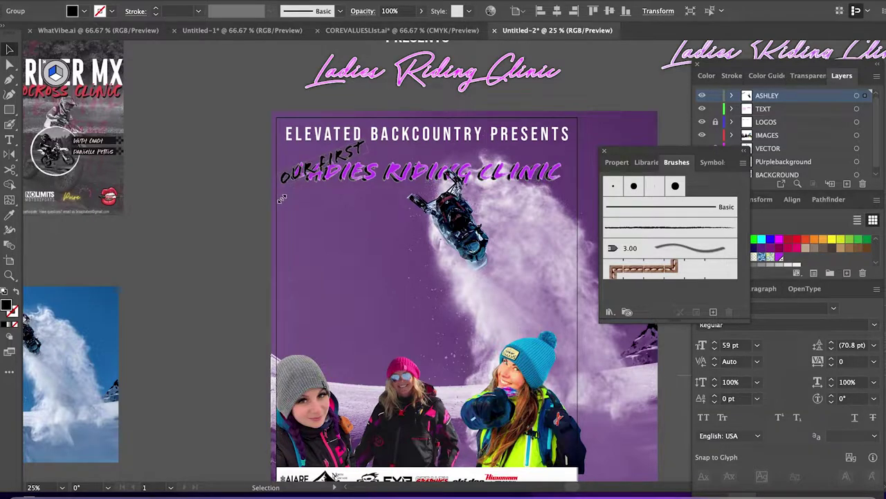
{"action": "key", "text": "Delete"}
{"action": "key", "text": "ctrl+z"}
{"action": "key", "text": "ctrl+z"}
{"action": "key", "text": "ctrl+shift+z"}
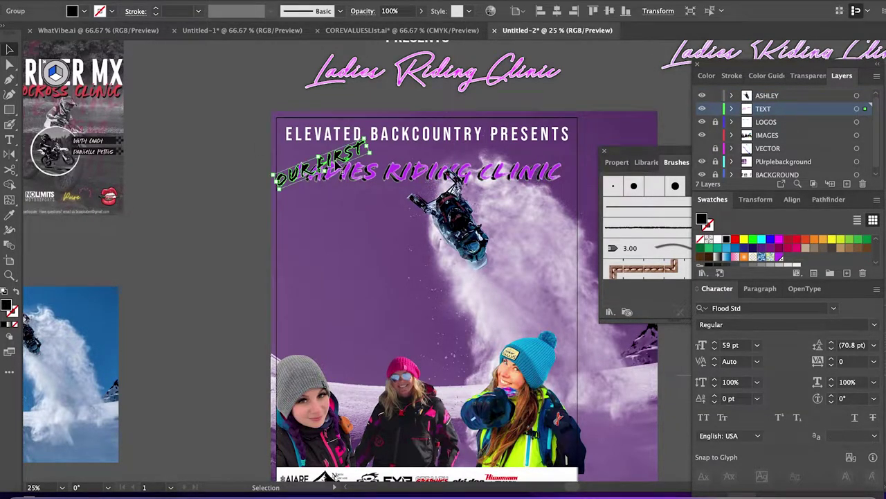
Keep OUR FIRST upright above the title's left end and select the LADIES RIDING CLINIC headline.
{"action": "left_click", "coordinate": [348, 308]}
{"action": "left_click", "coordinate": [344, 159]}
{"action": "key", "text": "a"}
{"action": "left_click", "coordinate": [368, 139]}
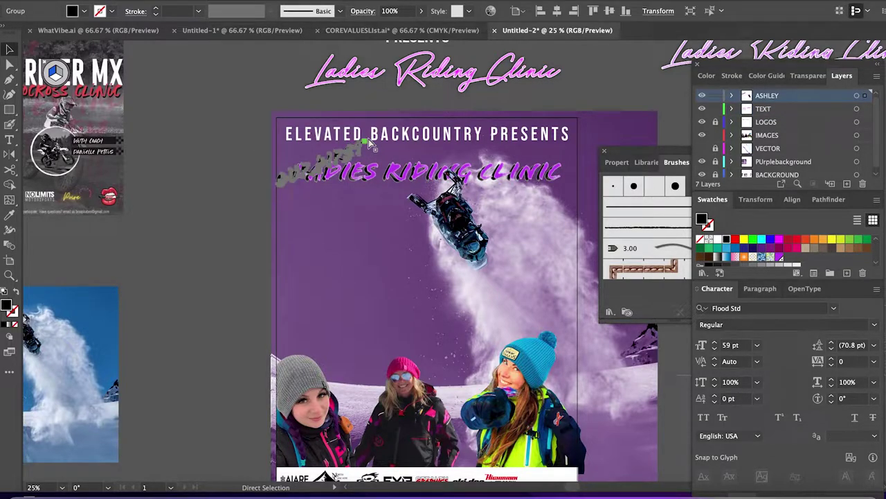
{"action": "key", "text": "v"}
{"action": "left_click", "coordinate": [220, 210]}
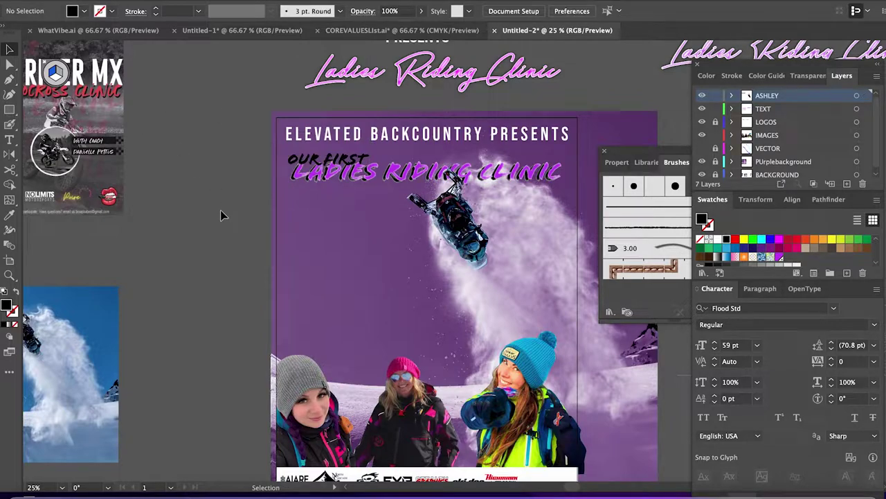
{"action": "left_click", "coordinate": [319, 164]}
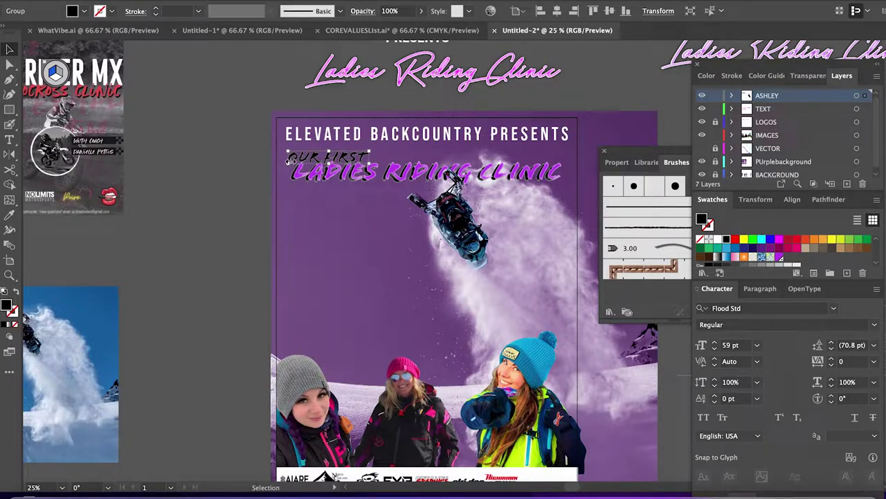
{"action": "left_click", "coordinate": [234, 159]}
{"action": "left_click", "coordinate": [332, 171]}
{"action": "left_click", "coordinate": [234, 159]}
{"action": "left_click", "coordinate": [314, 182]}
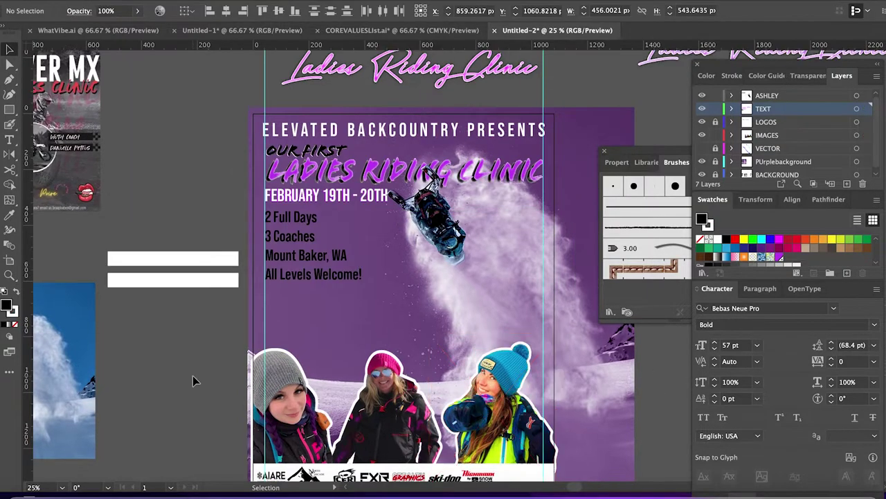
Nudge the event details block down and move the two white bars to the bottom.
{"action": "left_click_drag", "start_coordinate": [192, 376], "coordinate": [286, 345]}
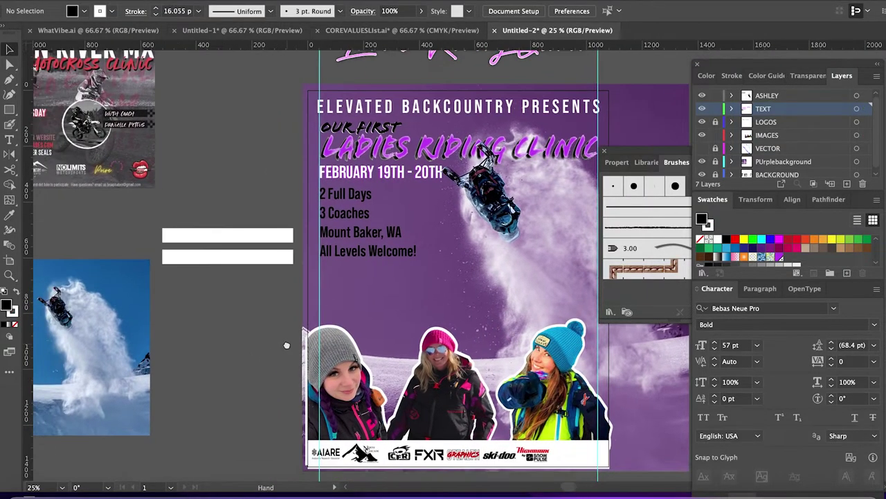
{"action": "left_click", "coordinate": [359, 251]}
{"action": "key", "text": "shift+Down"}
{"action": "key", "text": "shift+Down"}
{"action": "key", "text": "shift+Down"}
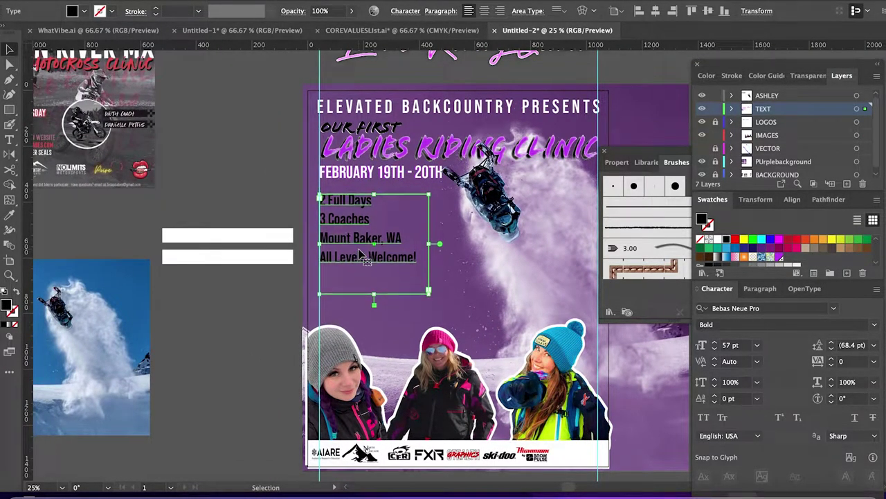
{"action": "left_click", "coordinate": [263, 263]}
{"action": "left_click_drag", "start_coordinate": [263, 266], "coordinate": [257, 480]}
{"action": "left_click", "coordinate": [254, 265]}
Draw a black square beside the poster and a bright purple copy below it.
{"action": "key", "text": "m"}
{"action": "left_click_drag", "start_coordinate": [242, 90], "coordinate": [286, 133]}
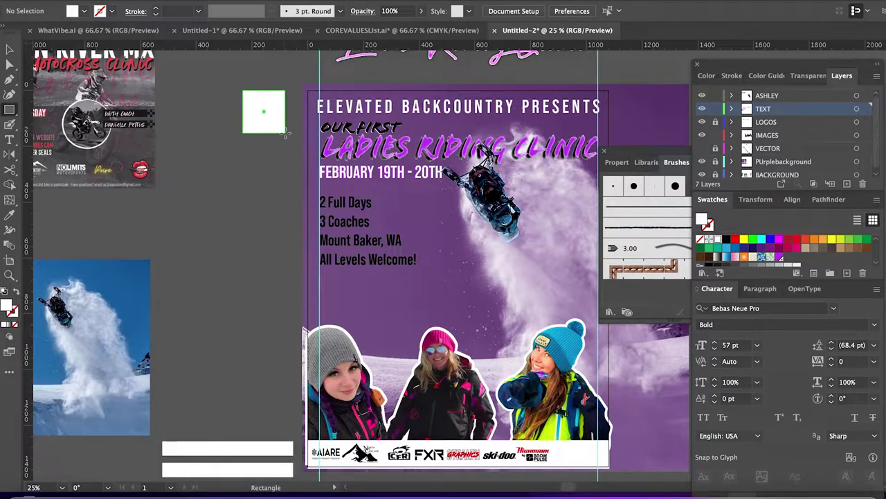
{"action": "left_click", "coordinate": [727, 239]}
{"action": "key", "text": "v"}
{"action": "left_click_drag", "start_coordinate": [276, 107], "coordinate": [276, 157]}
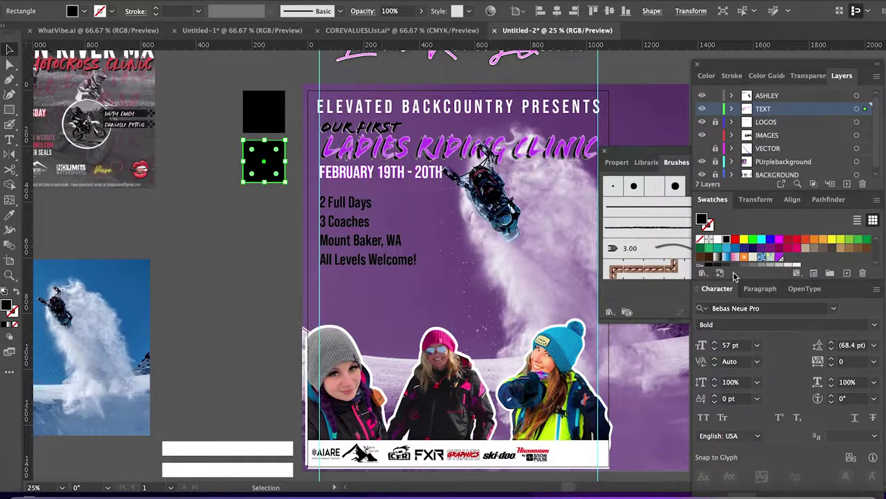
{"action": "left_click", "coordinate": [779, 257]}
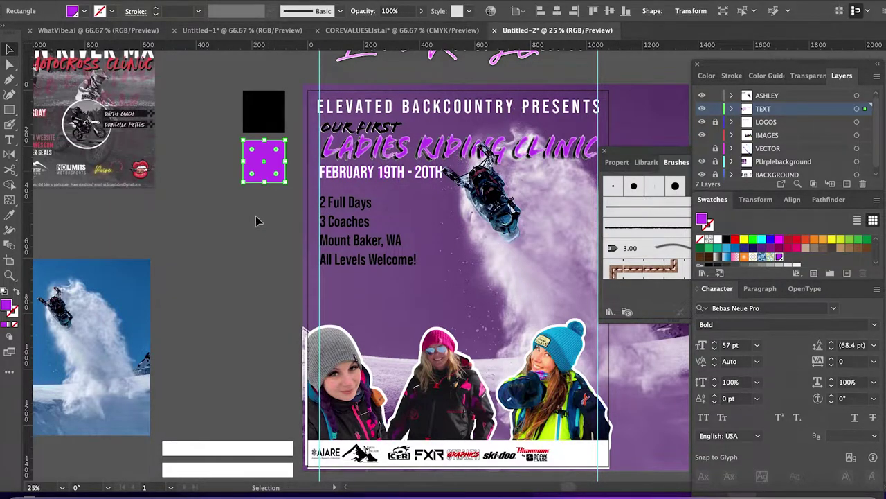
Add a dark purple square below, then duplicate it once more.
{"action": "left_click_drag", "start_coordinate": [268, 177], "coordinate": [269, 227]}
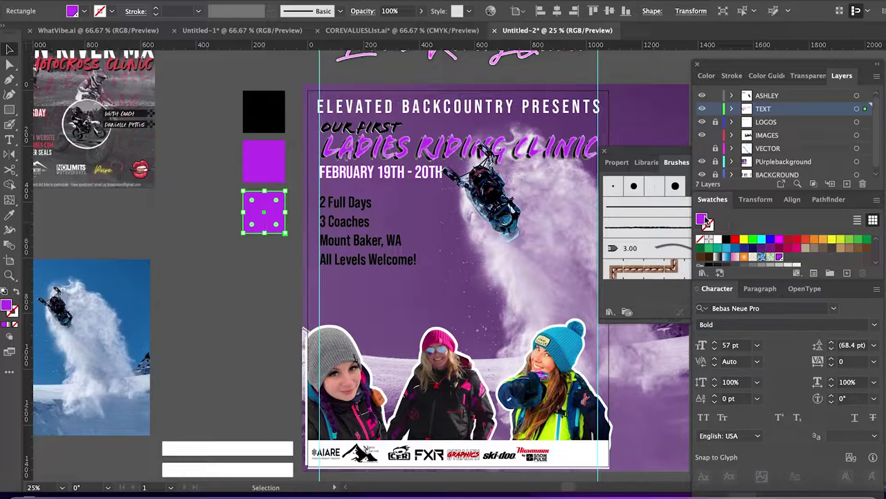
{"action": "double_click", "coordinate": [703, 219]}
{"action": "type", "text": "5f1a8b"}
{"action": "key", "text": "Return"}
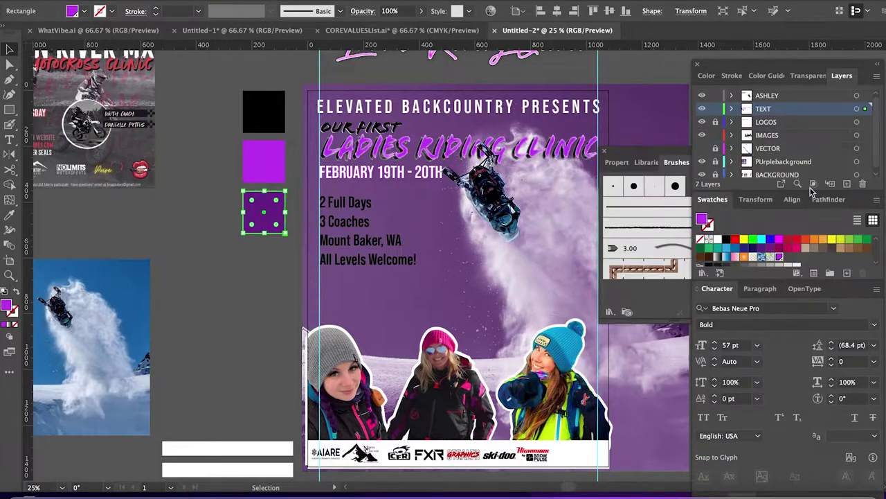
{"action": "left_click_drag", "start_coordinate": [259, 297], "coordinate": [205, 264]}
{"action": "left_click_drag", "start_coordinate": [198, 198], "coordinate": [96, 257]}
Move the purple mood-board image cluster beside the poster.
{"action": "scroll", "coordinate": [112, 260], "scroll_direction": "up", "scroll_amount": 1}
{"action": "scroll", "coordinate": [326, 242], "scroll_direction": "down", "scroll_amount": 3}
{"action": "scroll", "coordinate": [132, 264], "scroll_direction": "up", "scroll_amount": 1}
{"action": "left_click", "coordinate": [523, 309]}
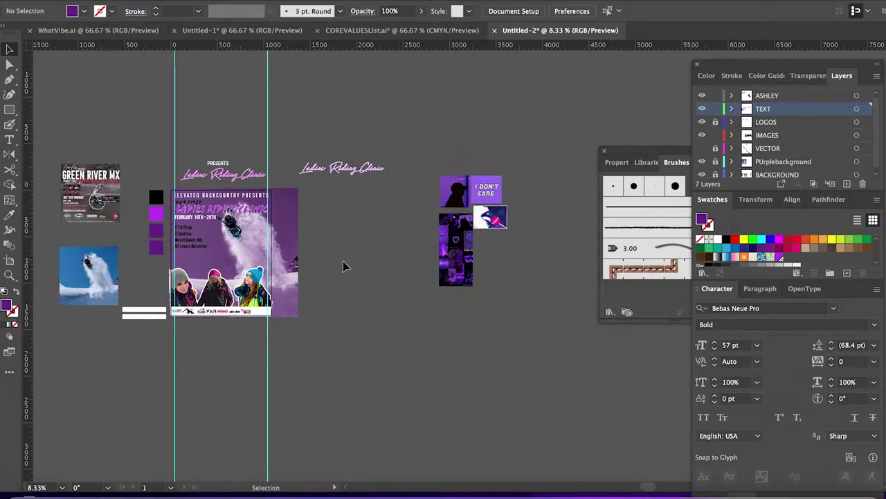
{"action": "left_click_drag", "start_coordinate": [398, 162], "coordinate": [514, 291]}
{"action": "left_click_drag", "start_coordinate": [457, 250], "coordinate": [327, 271]}
Sample a blue-violet from the images into the fourth colour square.
{"action": "scroll", "coordinate": [483, 303], "scroll_direction": "up", "scroll_amount": 4}
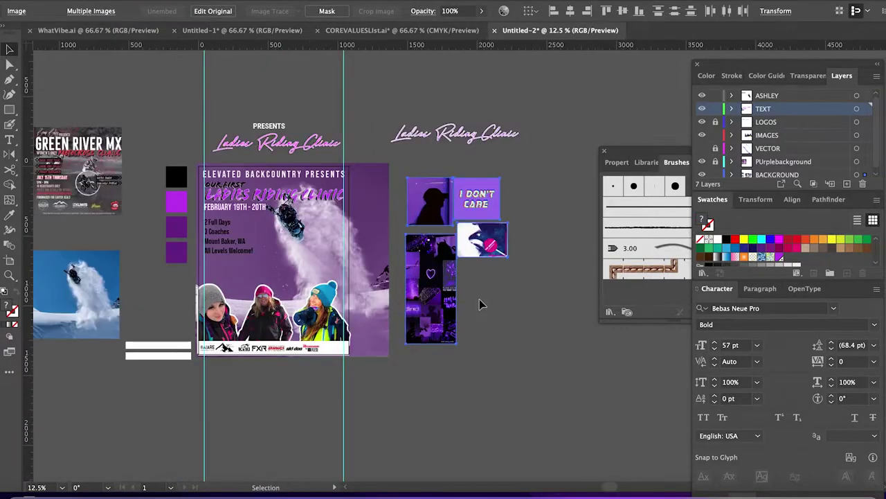
{"action": "scroll", "coordinate": [481, 302], "scroll_direction": "left", "scroll_amount": 2}
{"action": "left_click", "coordinate": [168, 248]}
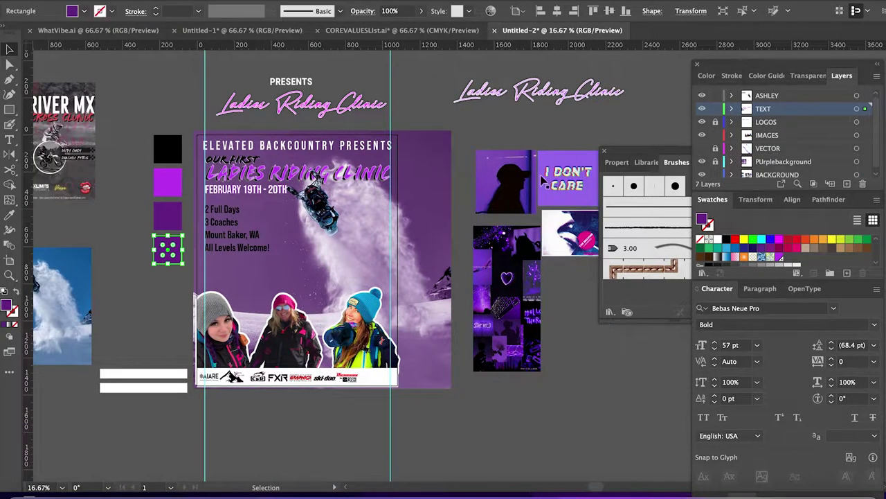
{"action": "key", "text": "i"}
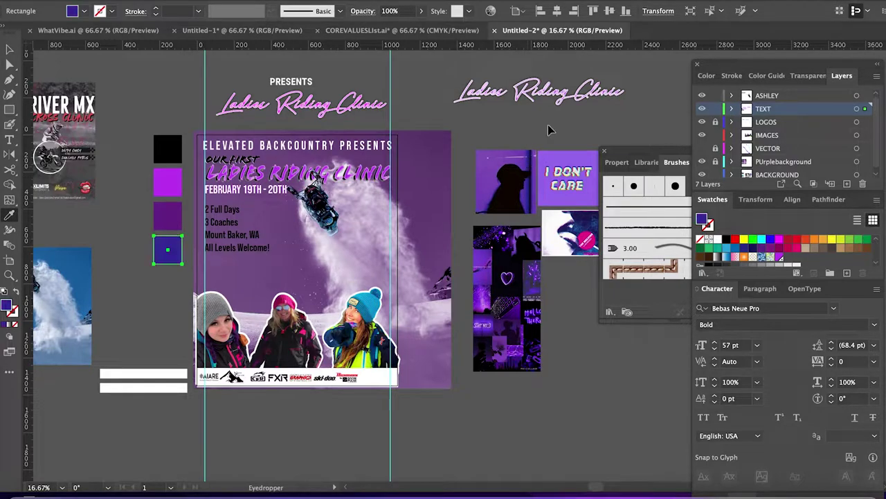
{"action": "key", "text": "ctrl+shift+a"}
{"action": "key", "text": "v"}
{"action": "scroll", "coordinate": [237, 171], "scroll_direction": "up", "scroll_amount": 1}
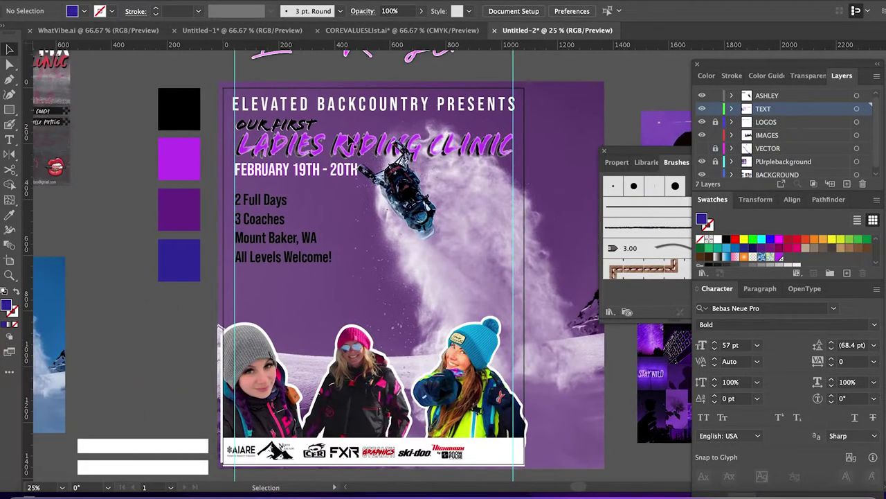
{"action": "left_click", "coordinate": [303, 128]}
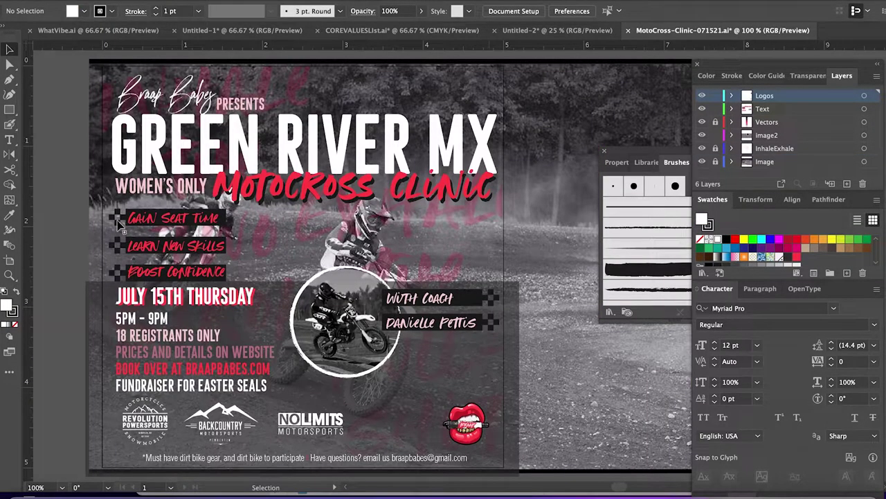
Copy the Gain Seat Time label group from the motocross flyer and paste it below the poster.
{"action": "left_click", "coordinate": [135, 220]}
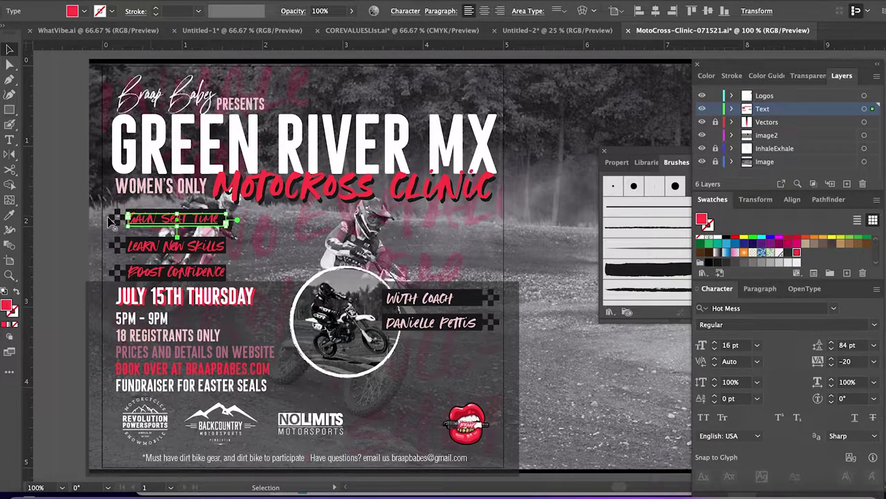
{"action": "left_click", "coordinate": [111, 220]}
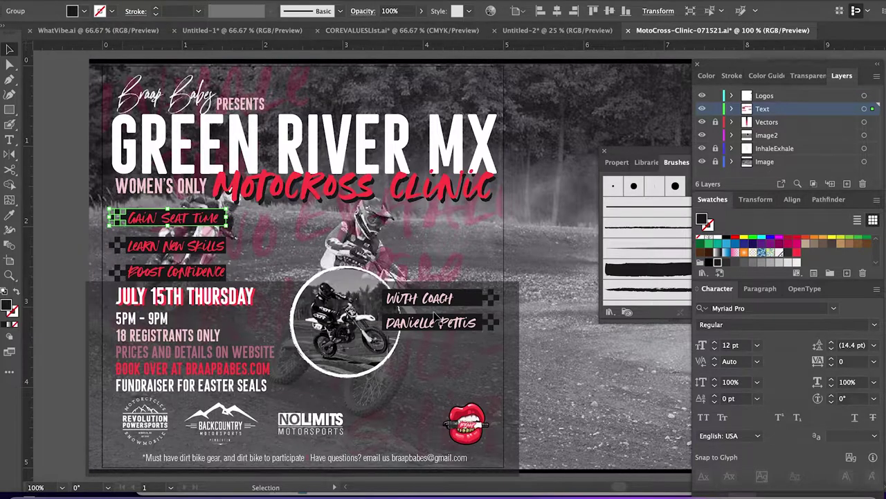
{"action": "left_click", "coordinate": [462, 422], "text": "shift"}
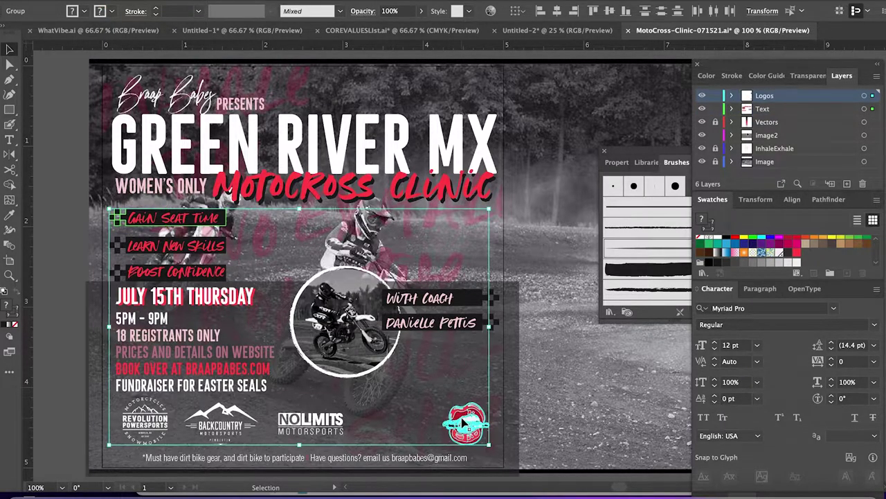
{"action": "left_click", "coordinate": [462, 423]}
{"action": "left_click", "coordinate": [478, 30]}
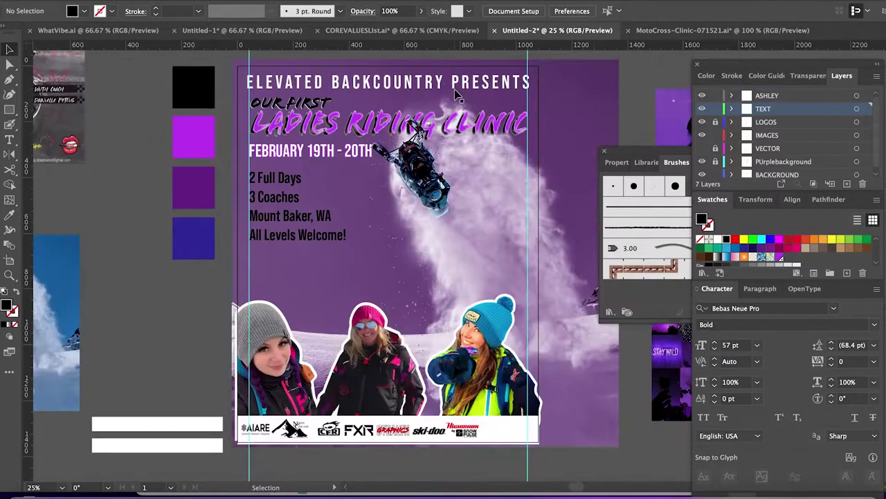
{"action": "key", "text": "ctrl+v"}
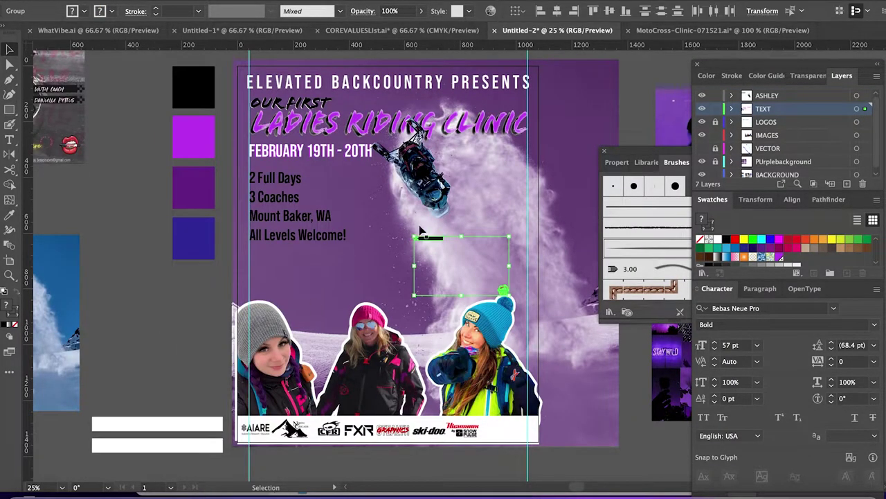
{"action": "left_click_drag", "start_coordinate": [429, 239], "coordinate": [325, 466]}
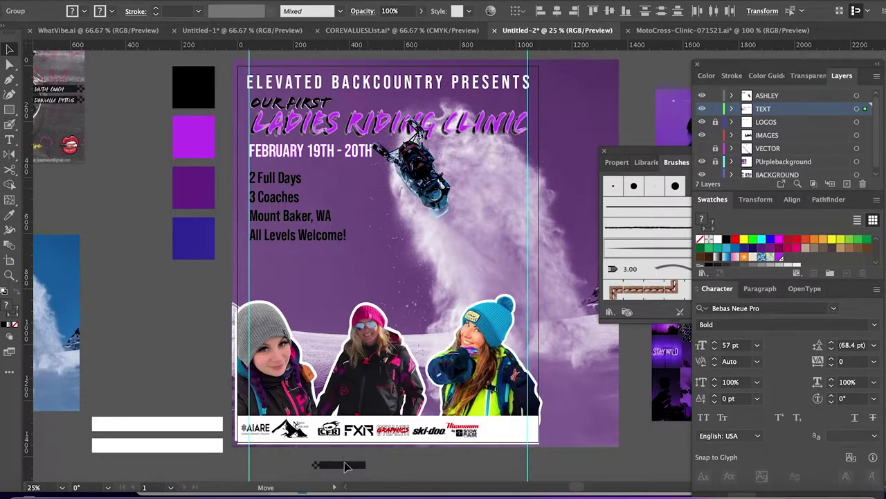
Open Save As and name the poster EB-LAdiesClinic.
{"action": "left_click", "coordinate": [503, 470]}
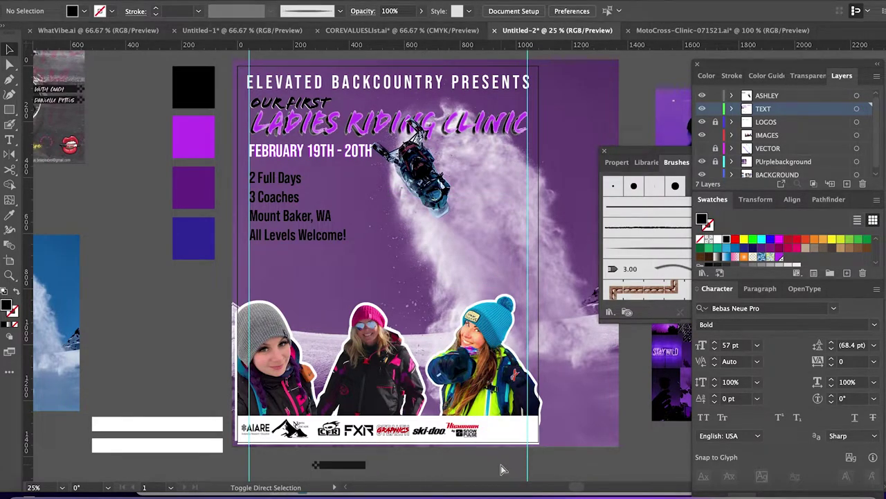
{"action": "key", "text": "super+s"}
{"action": "type", "text": "EB"}
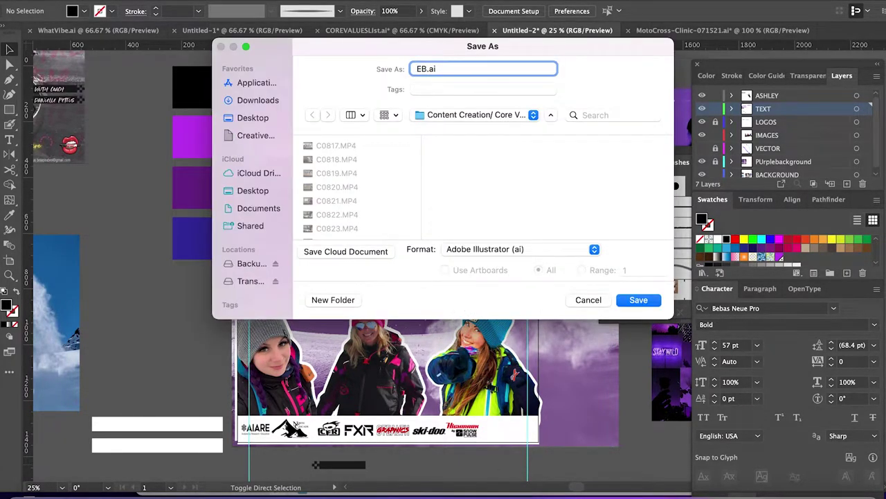
{"action": "type", "text": "-LAdiesClinic"}
Save EB-LAdiesClinic.ai to the client's folder on the Transcend drive, accepting the spot-colour warning.
{"action": "left_click", "coordinate": [251, 281]}
{"action": "left_click", "coordinate": [358, 187]}
{"action": "key", "text": "Return"}
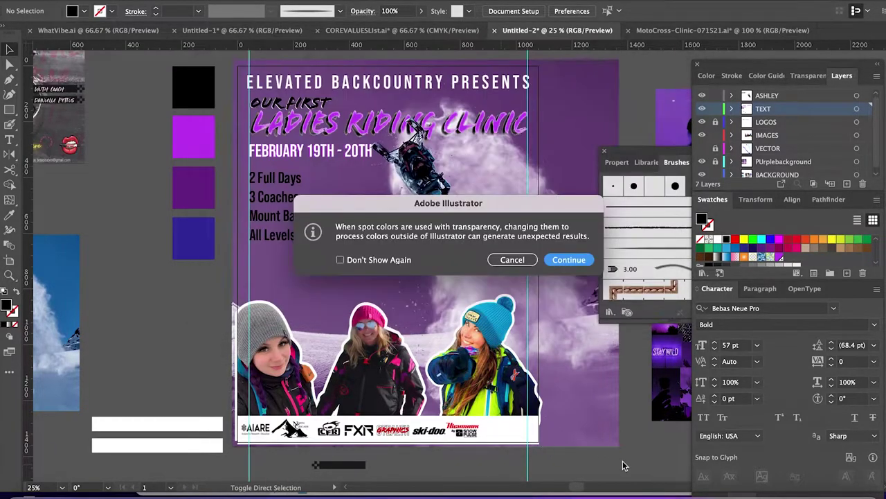
{"action": "left_click", "coordinate": [569, 260]}
{"action": "left_click", "coordinate": [597, 407]}
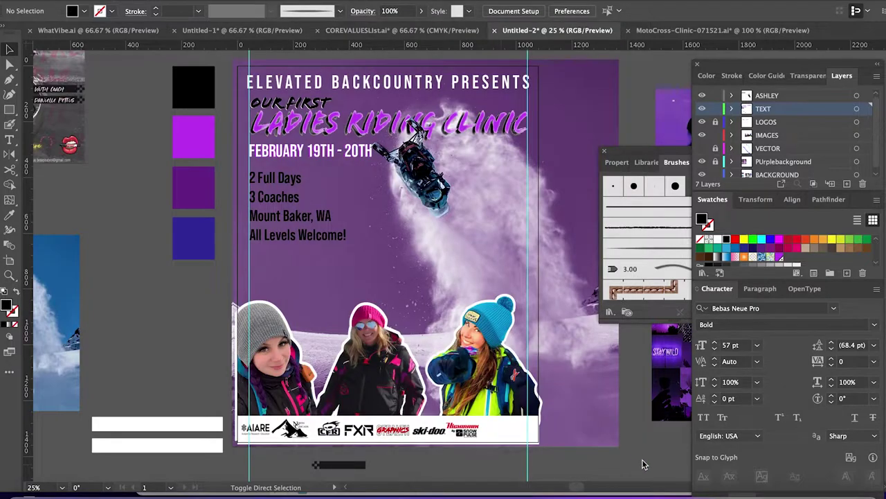
{"action": "left_click", "coordinate": [612, 438]}
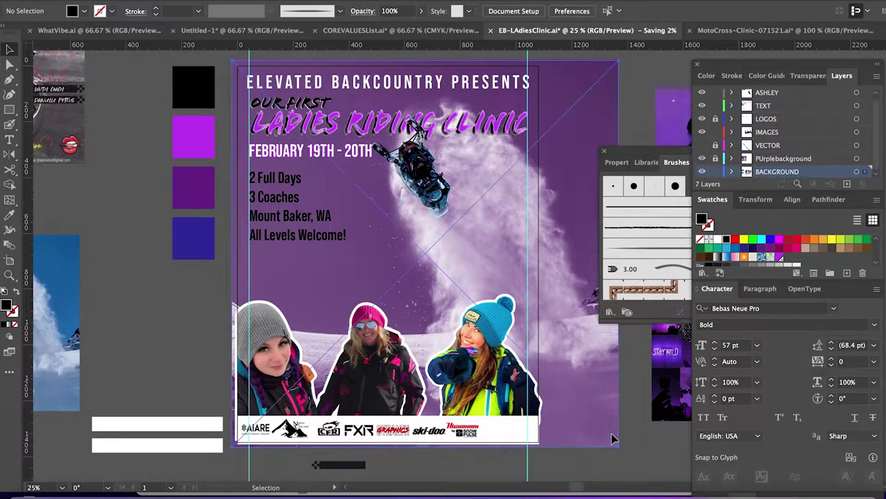
Move the red lips logo group into the right end of the sponsor strip.
{"action": "scroll", "coordinate": [411, 408], "scroll_direction": "down", "scroll_amount": 5}
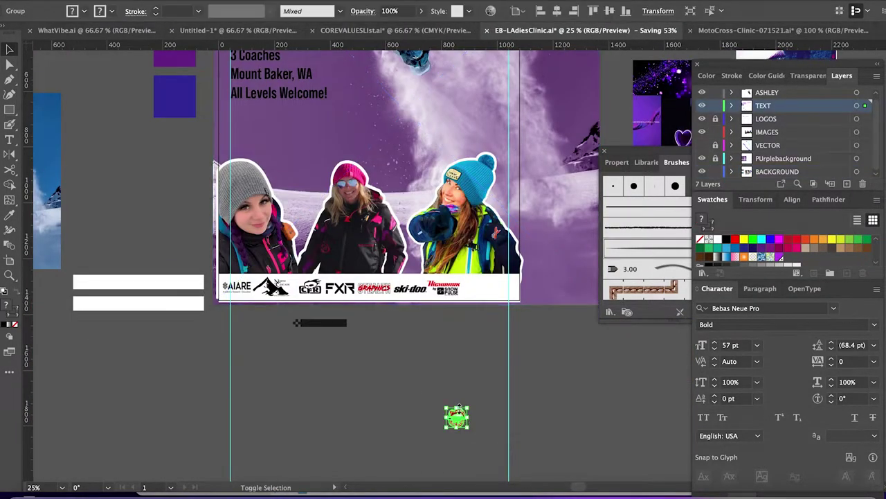
{"action": "left_click", "coordinate": [458, 416]}
{"action": "left_click_drag", "start_coordinate": [459, 419], "coordinate": [492, 297]}
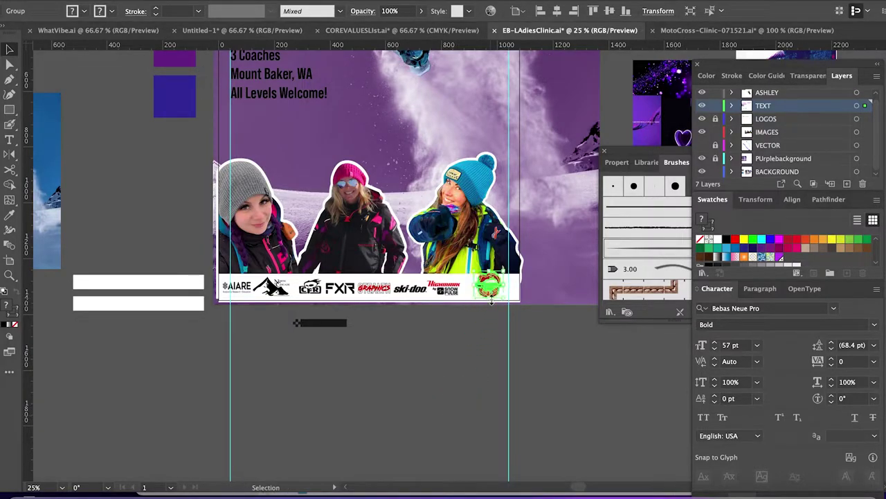
{"action": "left_click", "coordinate": [464, 379]}
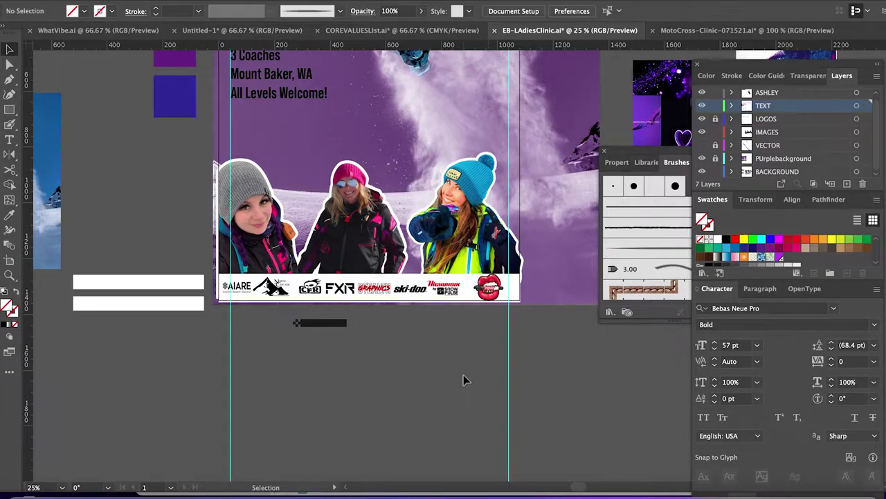
{"action": "left_click", "coordinate": [487, 289]}
{"action": "left_click", "coordinate": [487, 288]}
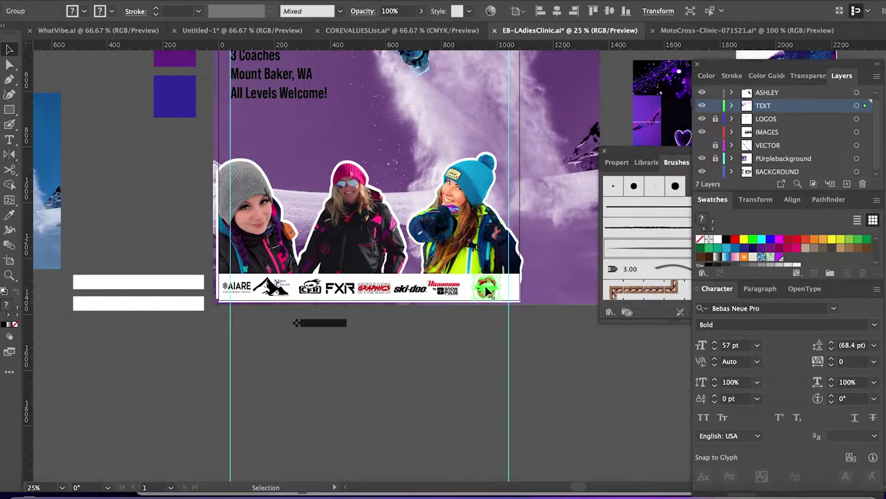
{"action": "left_click", "coordinate": [439, 293]}
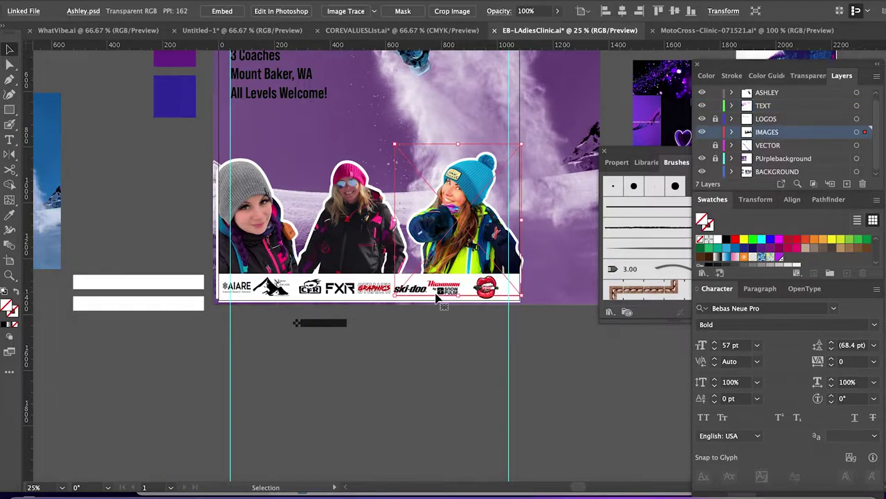
{"action": "left_click", "coordinate": [353, 294]}
{"action": "left_click_drag", "start_coordinate": [421, 278], "coordinate": [426, 278]}
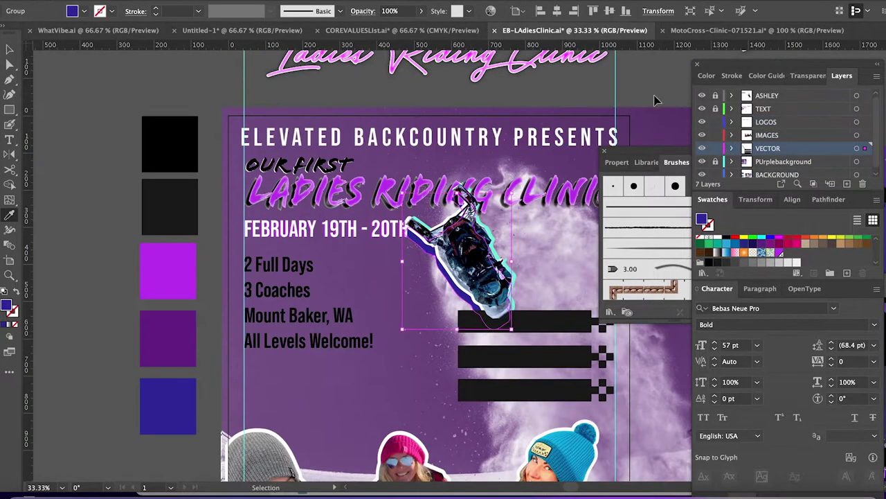
Select the blue shadow shape behind the snowmobile and delete it.
{"action": "scroll", "coordinate": [657, 100], "scroll_direction": "down", "scroll_amount": 3}
{"action": "scroll", "coordinate": [656, 100], "scroll_direction": "right", "scroll_amount": 3}
{"action": "key", "text": "v"}
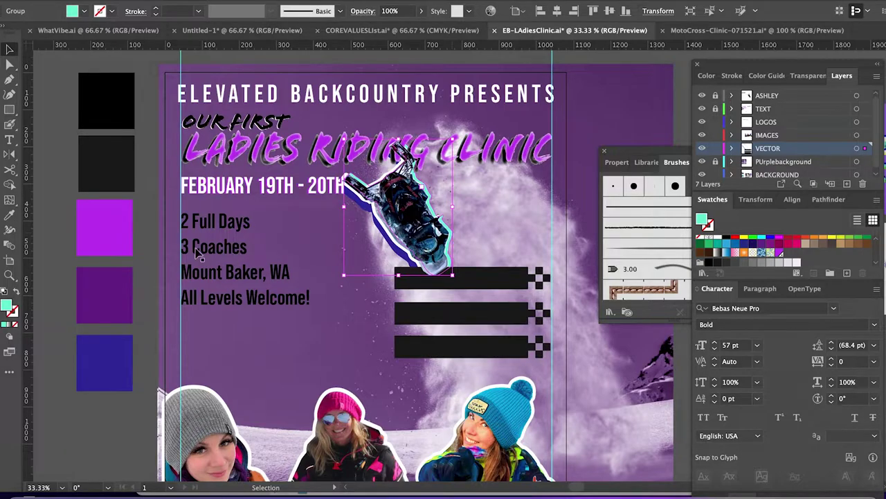
{"action": "scroll", "coordinate": [197, 253], "scroll_direction": "down", "scroll_amount": 2}
{"action": "scroll", "coordinate": [197, 253], "scroll_direction": "left", "scroll_amount": 2}
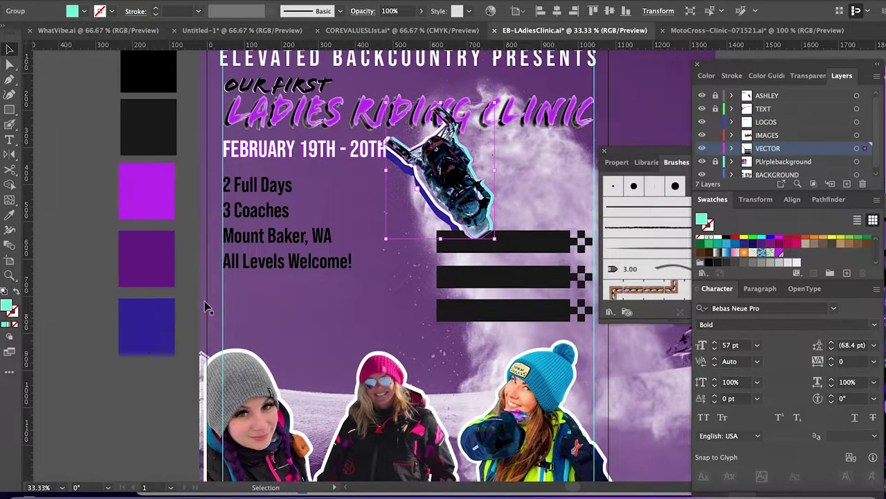
{"action": "key", "text": "ctrl+shift+a"}
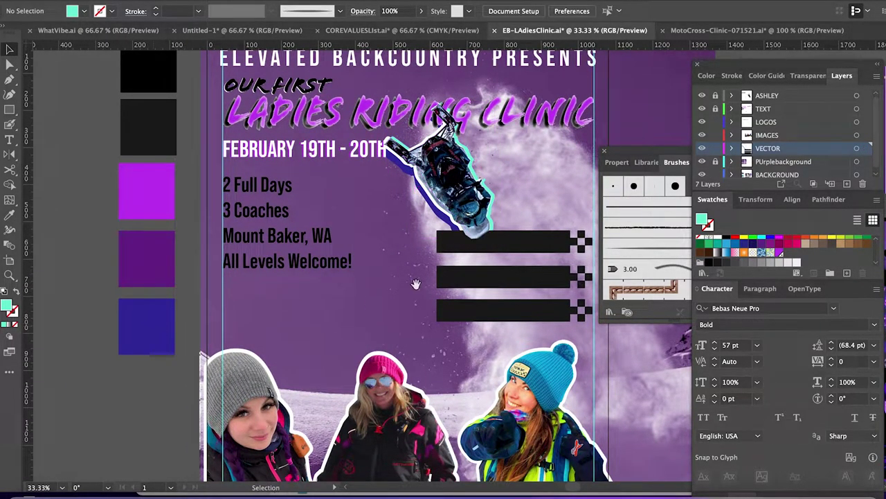
{"action": "left_click_drag", "start_coordinate": [417, 284], "coordinate": [309, 283]}
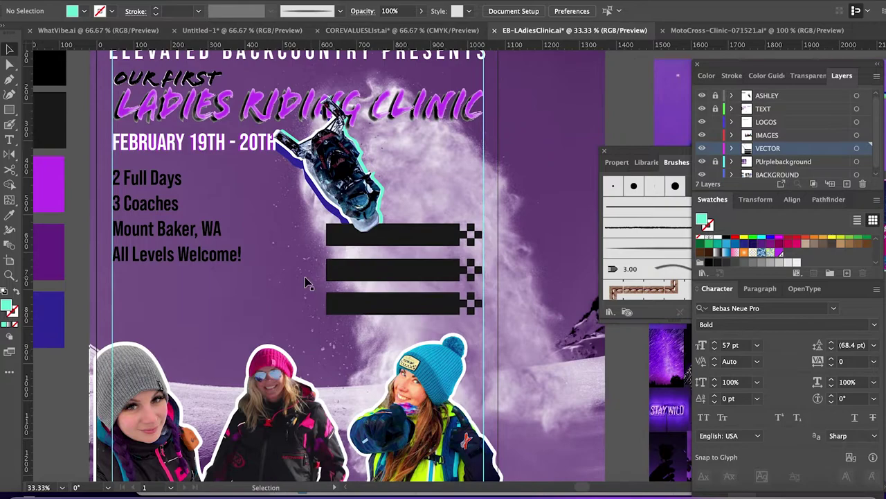
{"action": "left_click", "coordinate": [340, 210]}
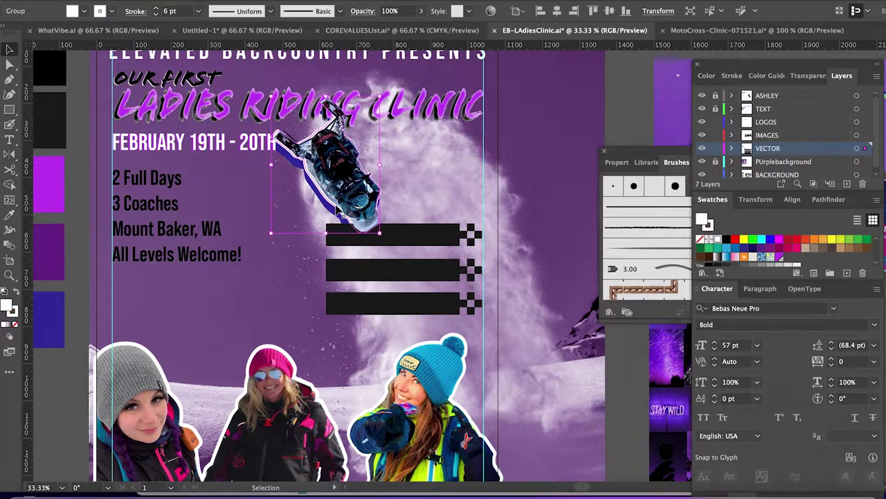
{"action": "left_click", "coordinate": [86, 255]}
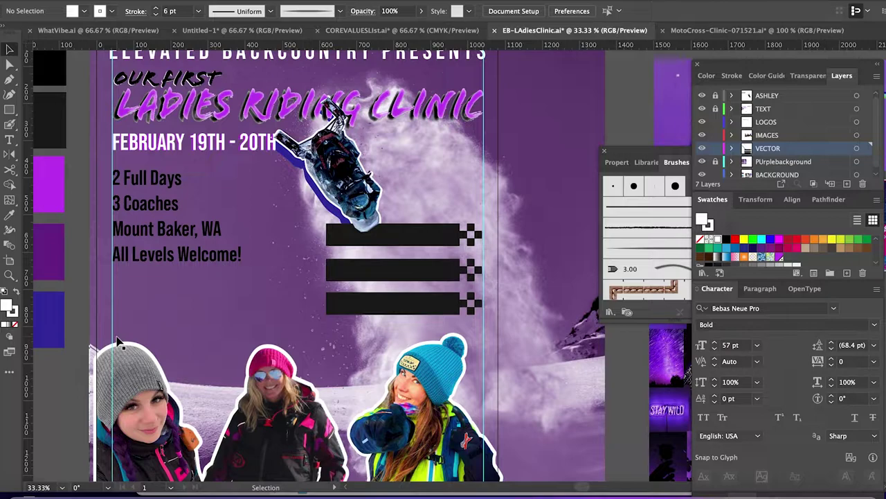
{"action": "left_click", "coordinate": [331, 213]}
{"action": "key", "text": "Delete"}
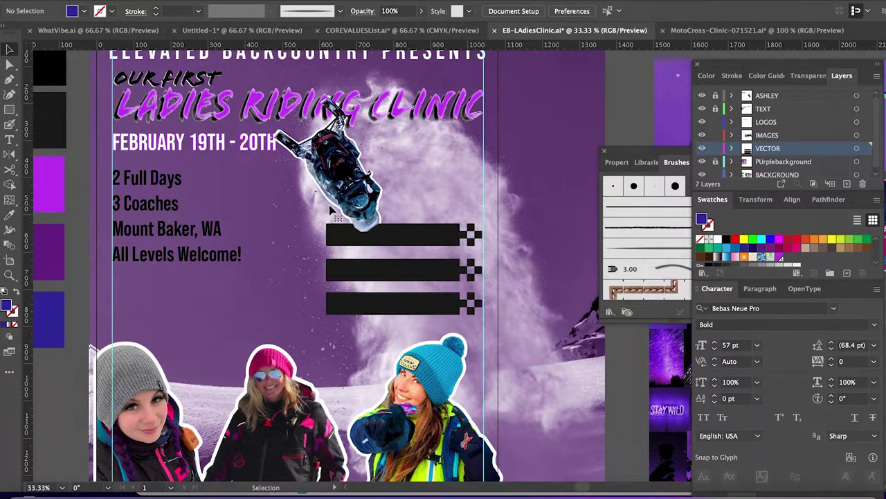
Undo the last change and clear the selection on the poster.
{"action": "key", "text": "ctrl+z"}
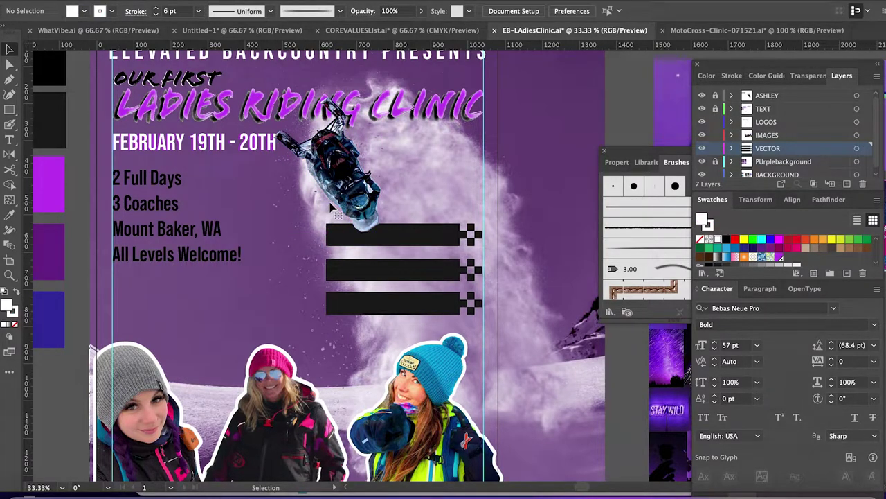
{"action": "left_click", "coordinate": [547, 160]}
{"action": "scroll", "coordinate": [552, 162], "scroll_direction": "down", "scroll_amount": 3}
{"action": "scroll", "coordinate": [558, 146], "scroll_direction": "right", "scroll_amount": 4}
{"action": "left_click", "coordinate": [560, 145]}
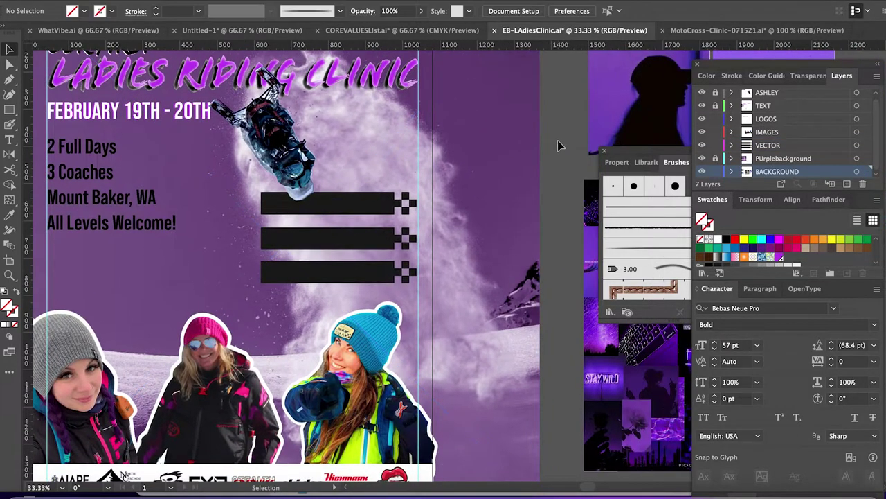
{"action": "scroll", "coordinate": [557, 146], "scroll_direction": "down", "scroll_amount": 5}
Type the first coach's full name and style it in purple Hot Mess lettering.
{"action": "key", "text": "t"}
{"action": "left_click_drag", "start_coordinate": [287, 401], "coordinate": [480, 422]}
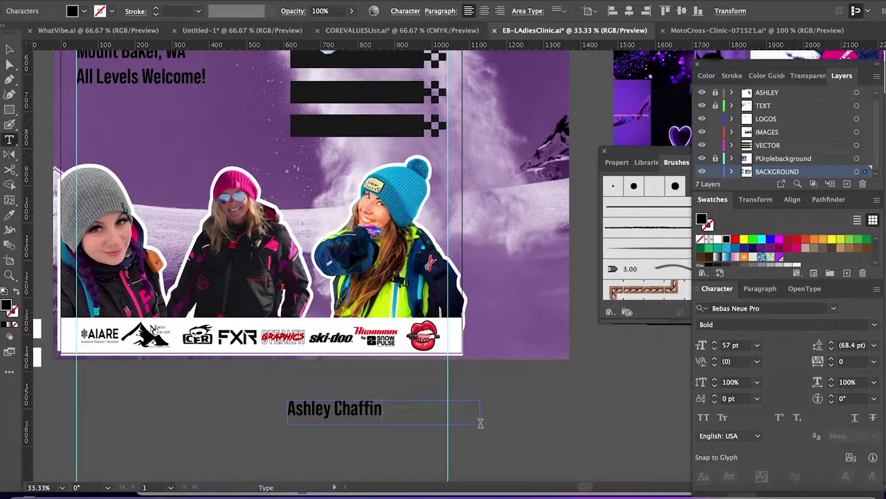
{"action": "key", "text": "ctrl+a"}
{"action": "left_click", "coordinate": [766, 308]}
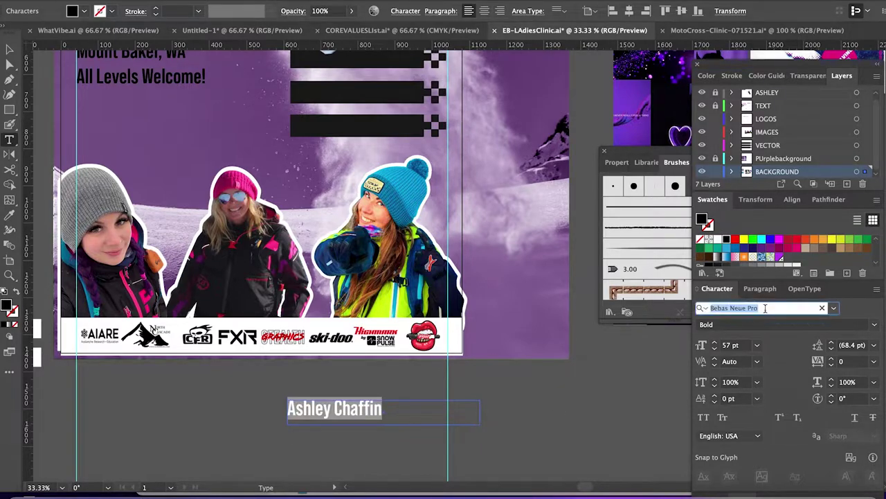
{"action": "type", "text": "hot"}
{"action": "left_click", "coordinate": [727, 371]}
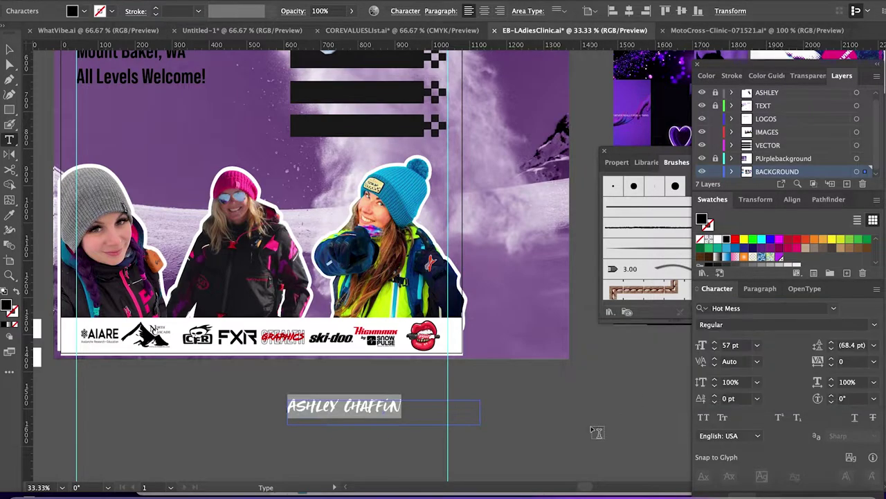
{"action": "scroll", "coordinate": [505, 381], "scroll_direction": "up", "scroll_amount": 2}
{"action": "scroll", "coordinate": [505, 382], "scroll_direction": "left", "scroll_amount": 2}
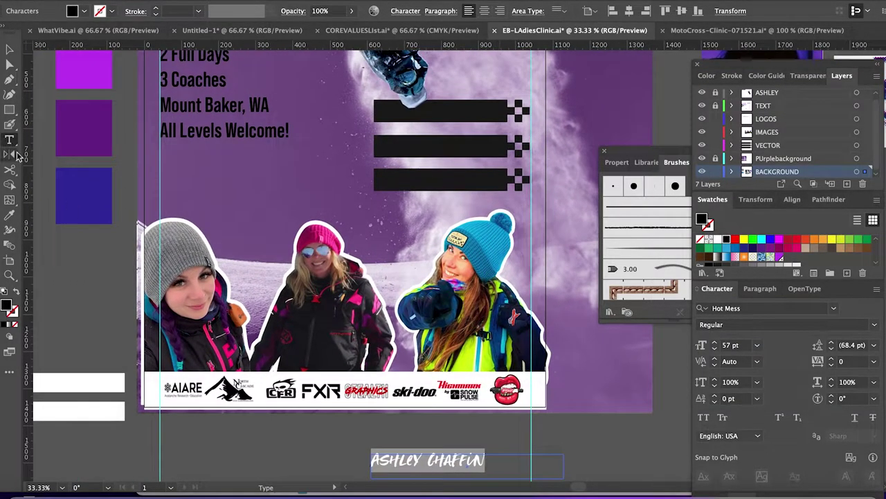
{"action": "left_click", "coordinate": [10, 215]}
{"action": "left_click", "coordinate": [104, 67]}
Move the name onto the top black bar, pasting it in place on the TEXT layer.
{"action": "left_click", "coordinate": [448, 471], "text": "ctrl"}
{"action": "left_click_drag", "start_coordinate": [448, 470], "coordinate": [452, 118]}
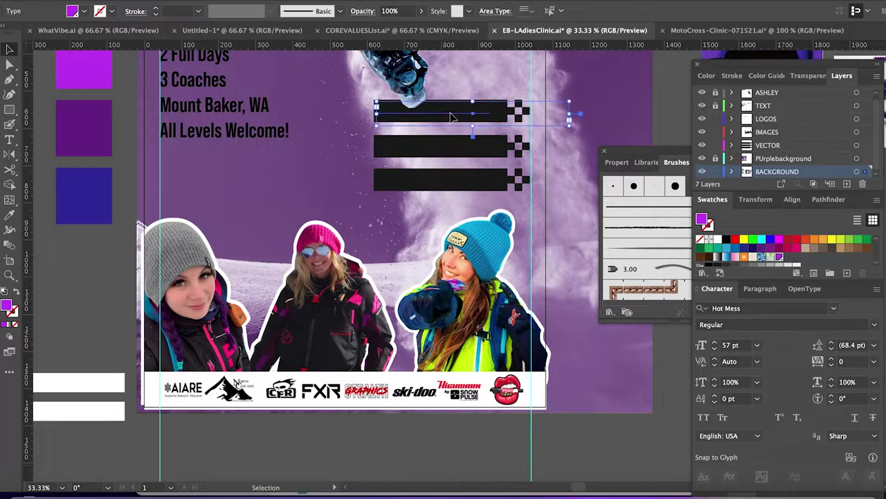
{"action": "key", "text": "ctrl+x"}
{"action": "left_click", "coordinate": [762, 105]}
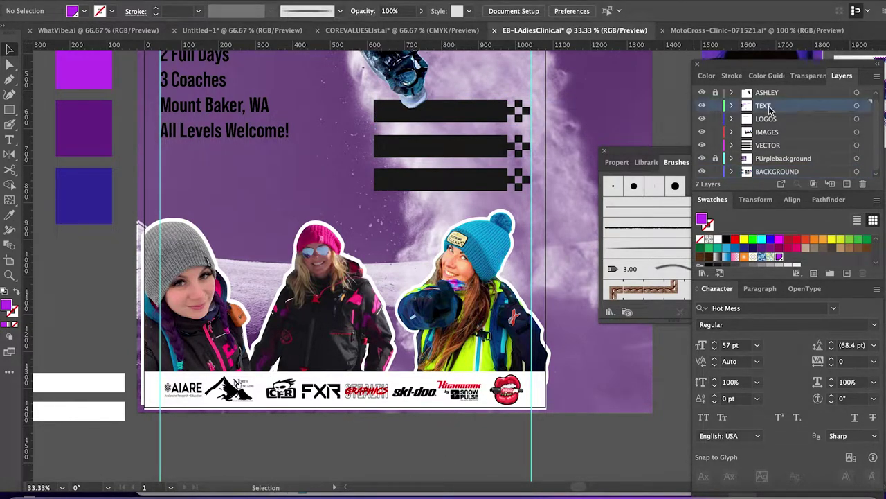
{"action": "key", "text": "ctrl+f"}
{"action": "key", "text": "shift+Down"}
{"action": "key", "text": "shift+Down"}
{"action": "key", "text": "shift+Right"}
{"action": "key", "text": "shift+Right"}
{"action": "key", "text": "shift+Right"}
Copy the name onto the second and third bars and retype them with the other coaches' names.
{"action": "left_click_drag", "start_coordinate": [475, 119], "coordinate": [476, 154]}
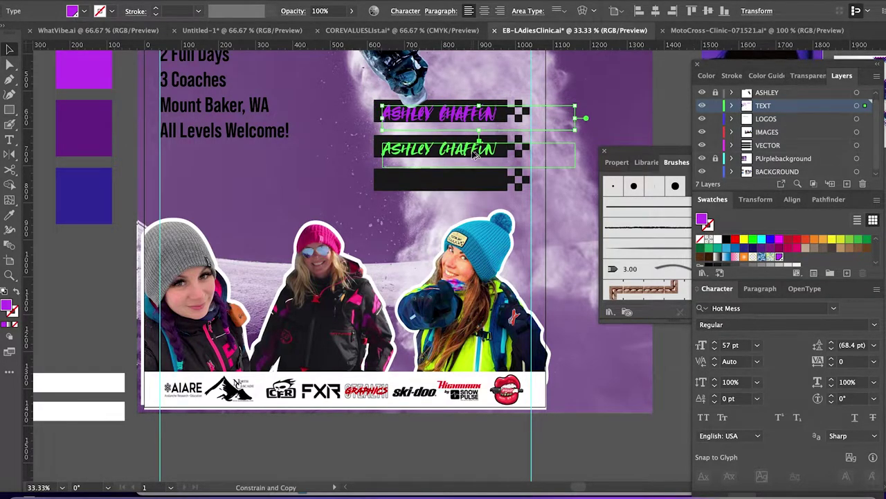
{"action": "double_click", "coordinate": [388, 149]}
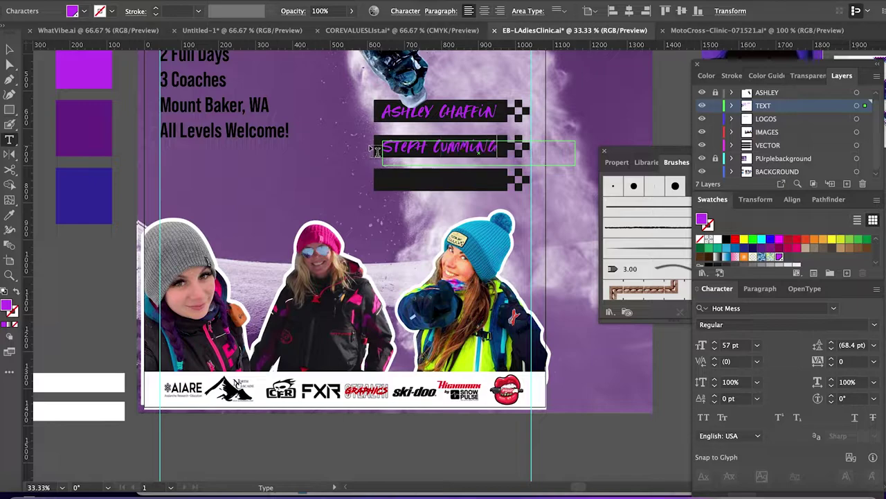
{"action": "key", "text": "Escape"}
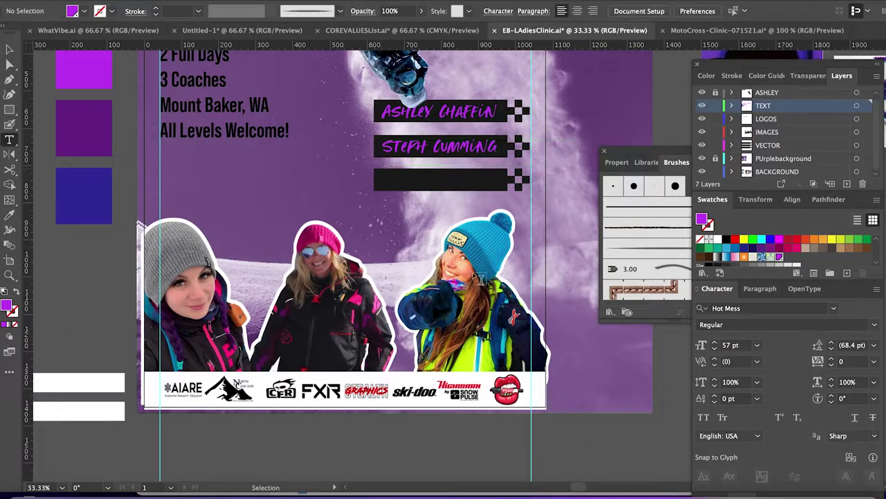
{"action": "left_click_drag", "start_coordinate": [431, 156], "coordinate": [431, 185]}
{"action": "double_click", "coordinate": [431, 186]}
{"action": "key", "text": "ctrl+a"}
{"action": "type", "text": "Kelsey"}
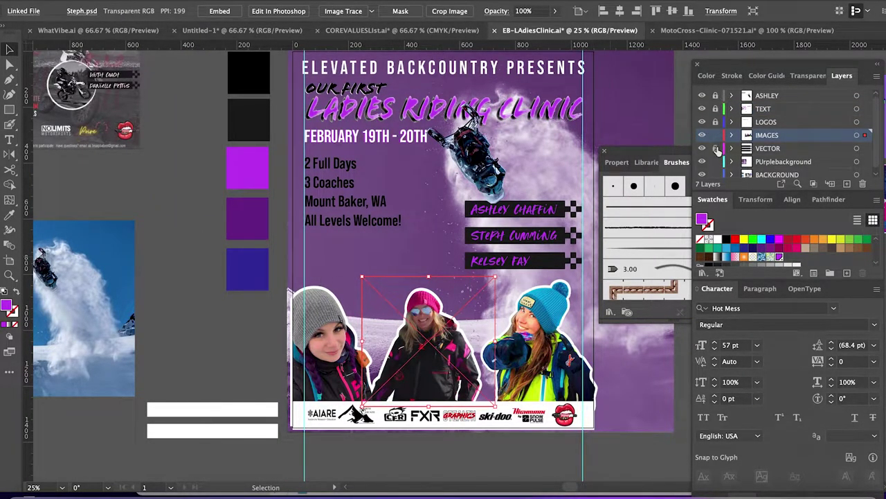
Lock the vector and background layers and nudge the middle rider photo slightly right.
{"action": "left_click_drag", "start_coordinate": [716, 149], "coordinate": [716, 173]}
{"action": "left_click_drag", "start_coordinate": [424, 337], "coordinate": [431, 336]}
{"action": "left_click", "coordinate": [643, 466]}
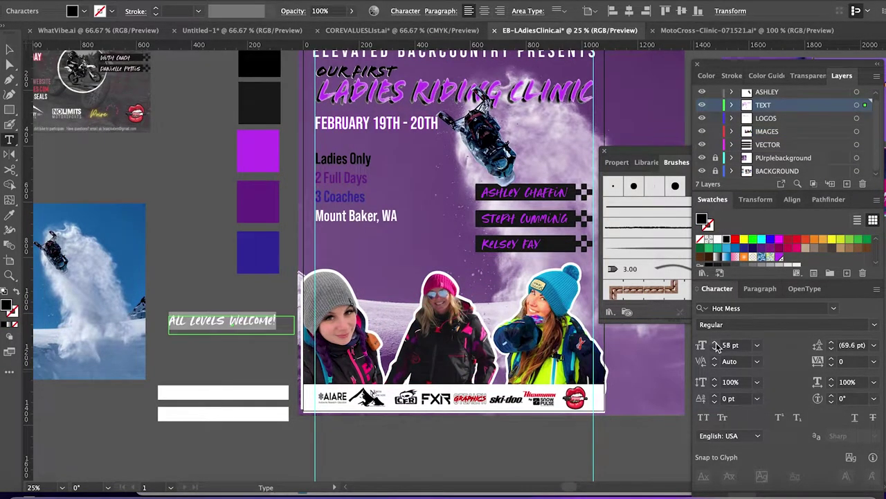
Enlarge All Levels Welcome! to 74 pt, place it below Mount Baker, WA, and lower the box's opacity.
{"action": "left_click", "coordinate": [716, 344]}
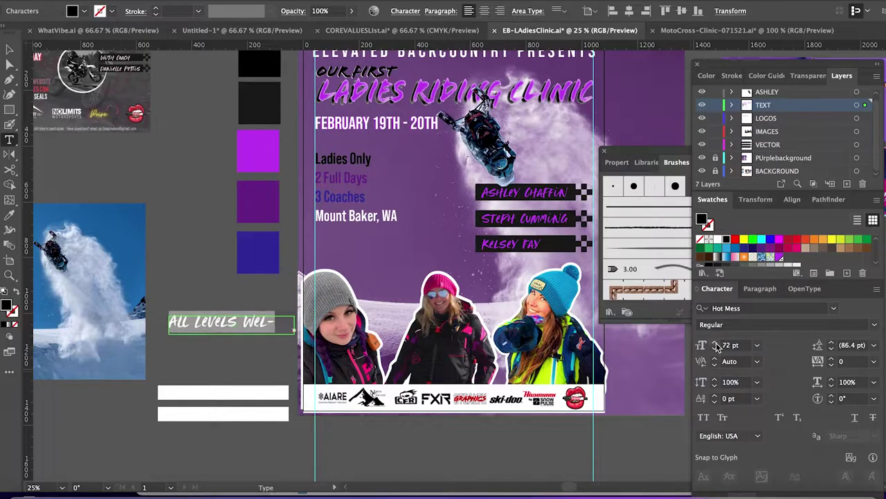
{"action": "key", "text": "Escape"}
{"action": "left_click_drag", "start_coordinate": [294, 322], "coordinate": [364, 322]}
{"action": "left_click_drag", "start_coordinate": [263, 330], "coordinate": [410, 250]}
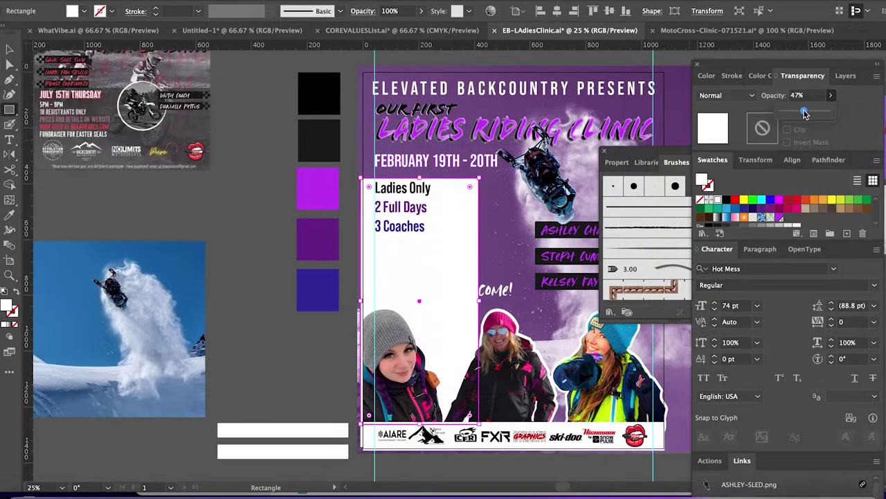
{"action": "left_click_drag", "start_coordinate": [820, 113], "coordinate": [804, 113]}
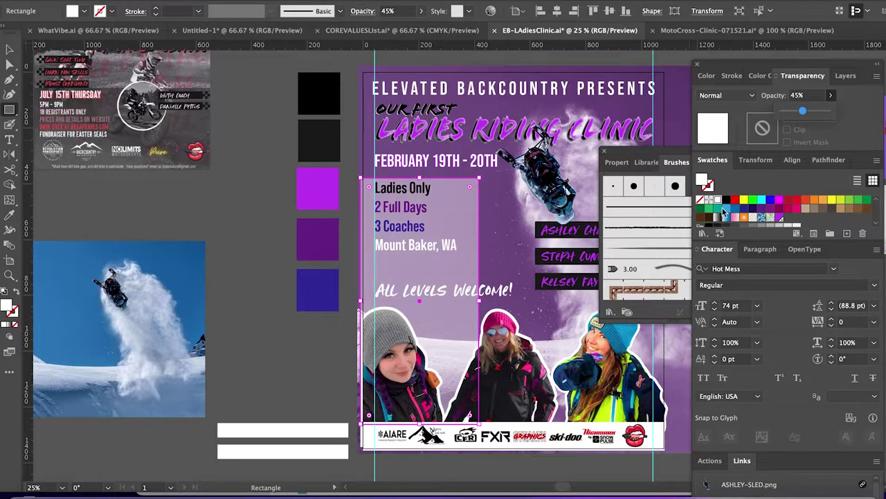
Fill the details box black at about 49% opacity and send it behind the photos.
{"action": "key", "text": "i"}
{"action": "left_click", "coordinate": [318, 94]}
{"action": "left_click", "coordinate": [830, 95]}
{"action": "left_click_drag", "start_coordinate": [830, 111], "coordinate": [804, 111]}
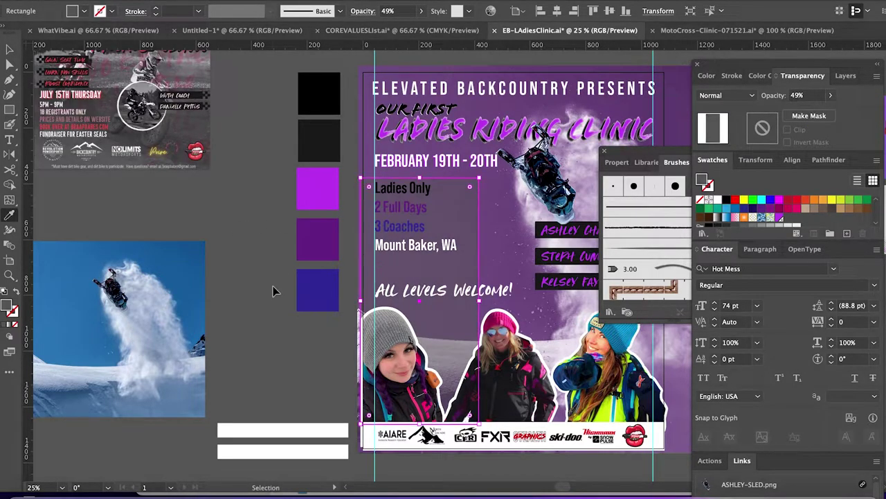
{"action": "key", "text": "v"}
{"action": "left_click", "coordinate": [273, 283]}
{"action": "left_click", "coordinate": [430, 225]}
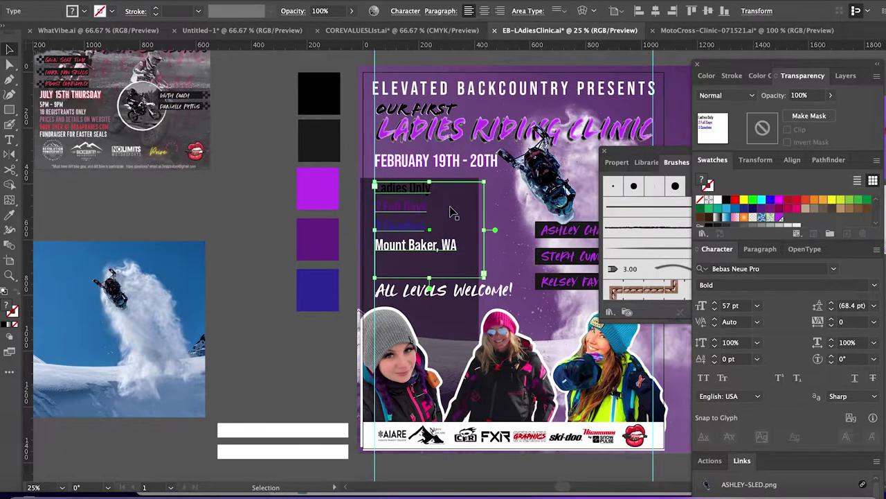
{"action": "key", "text": "ctrl+bracketleft"}
{"action": "key", "text": "ctrl+bracketleft"}
Colour the words Ladies Only with the bright purple swatch.
{"action": "key", "text": "t"}
{"action": "left_click", "coordinate": [436, 193]}
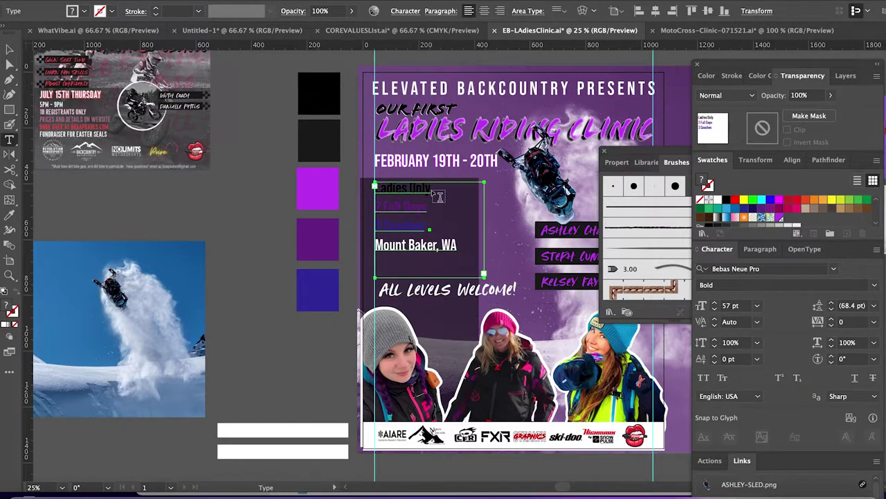
{"action": "left_click_drag", "start_coordinate": [437, 193], "coordinate": [375, 188]}
{"action": "key", "text": "i"}
{"action": "left_click", "coordinate": [317, 188]}
{"action": "key", "text": "ctrl+shift+a"}
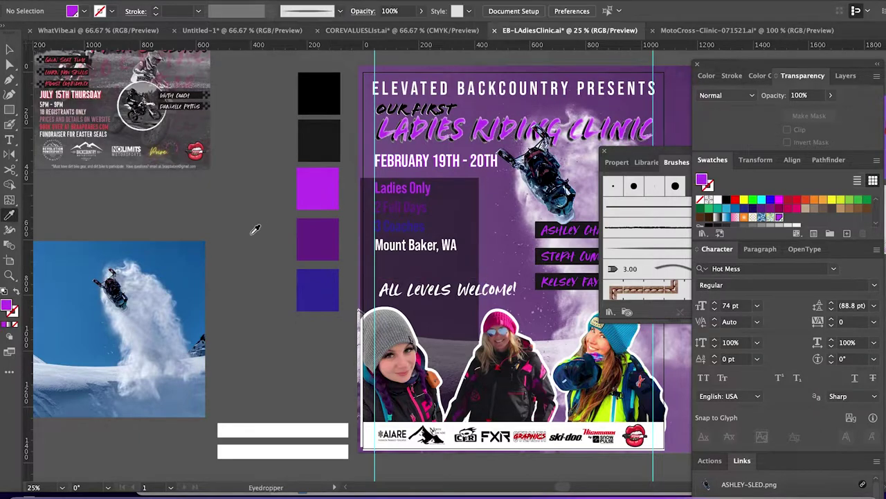
Fill the details box white and select the All Levels Welcome! text block.
{"action": "key", "text": "v"}
{"action": "left_click", "coordinate": [470, 239]}
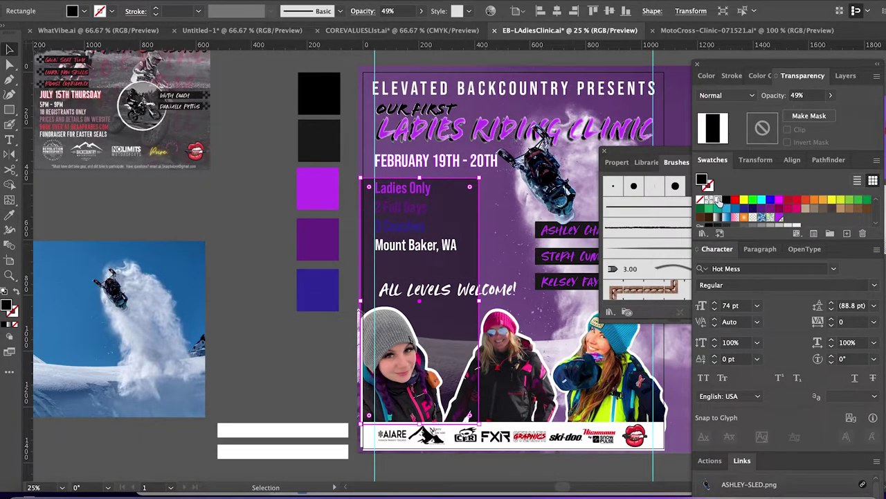
{"action": "left_click", "coordinate": [718, 200]}
{"action": "key", "text": "ctrl+shift+a"}
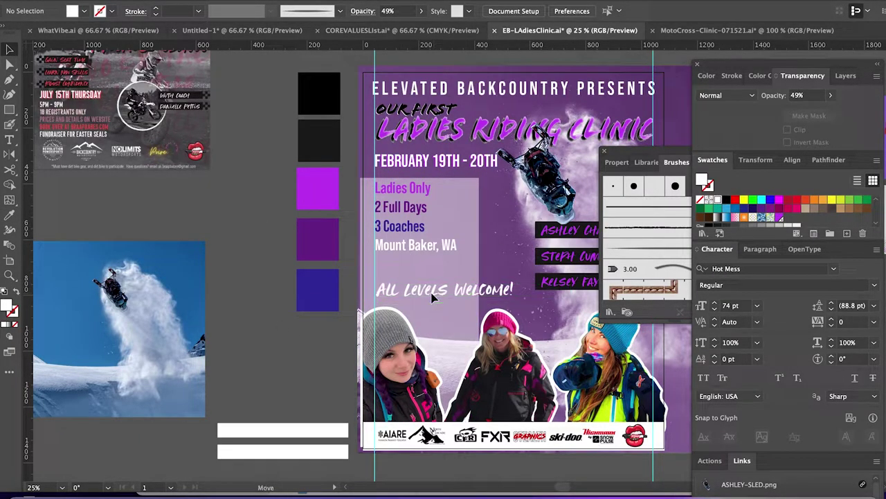
{"action": "double_click", "coordinate": [437, 299]}
{"action": "left_click", "coordinate": [270, 288]}
{"action": "left_click", "coordinate": [415, 296]}
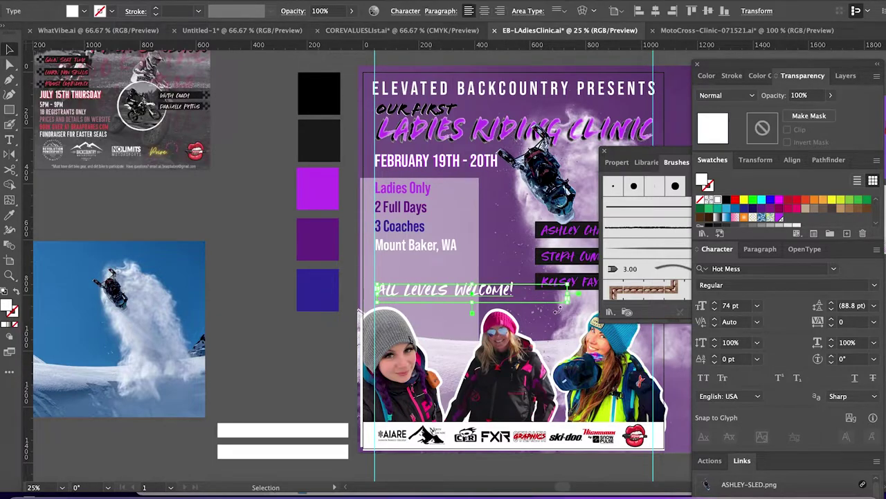
Reflow All Levels Welcome! into a narrow right-aligned column beside the coach name bars.
{"action": "left_click_drag", "start_coordinate": [516, 304], "coordinate": [446, 378]}
{"action": "left_click_drag", "start_coordinate": [405, 318], "coordinate": [403, 300]}
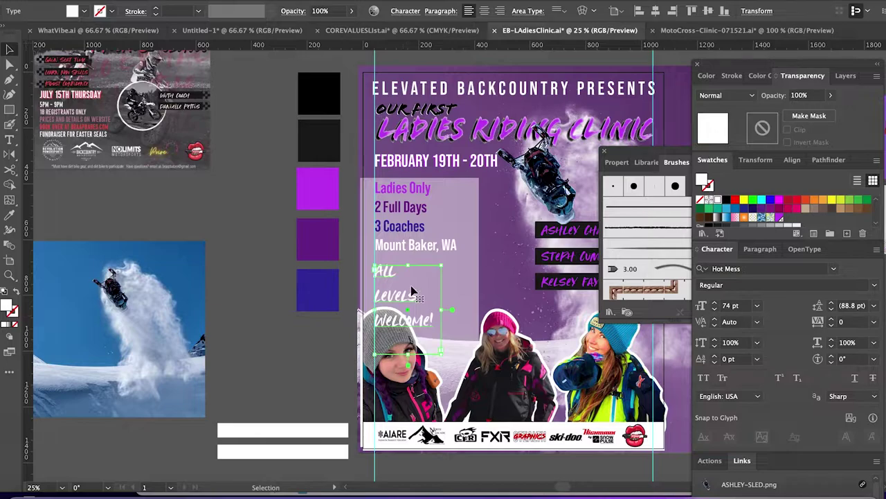
{"action": "left_click", "coordinate": [239, 332]}
{"action": "scroll", "coordinate": [362, 353], "scroll_direction": "right", "scroll_amount": 5}
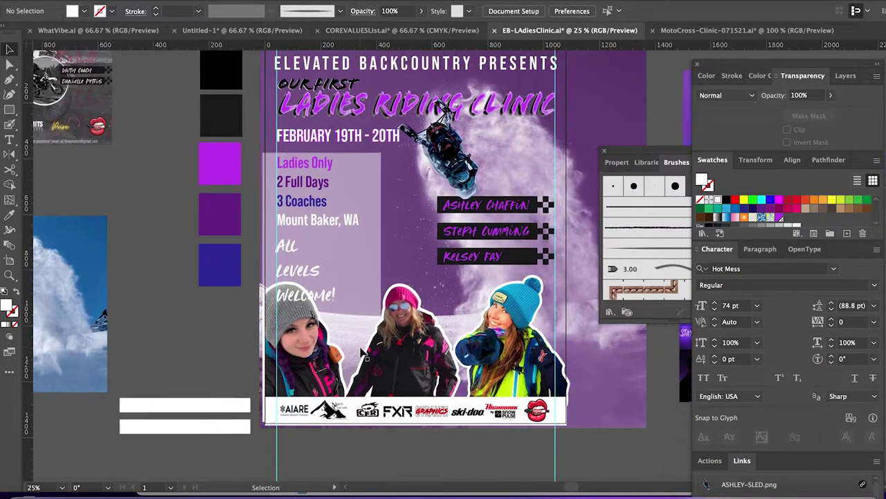
{"action": "left_click_drag", "start_coordinate": [286, 277], "coordinate": [385, 241]}
{"action": "left_click", "coordinate": [385, 241]}
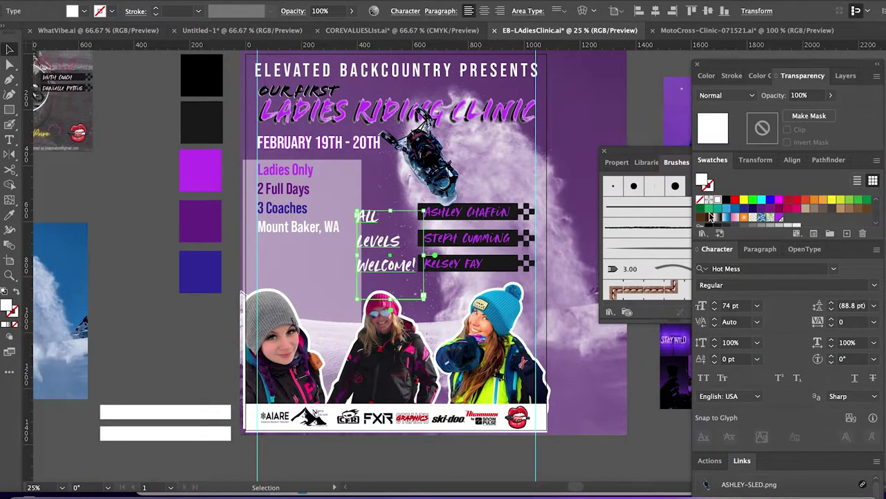
{"action": "left_click", "coordinate": [760, 248]}
{"action": "left_click", "coordinate": [761, 270]}
{"action": "key", "text": "shift+Left"}
{"action": "key", "text": "shift+Left"}
{"action": "key", "text": "shift+Left"}
{"action": "key", "text": "shift+Left"}
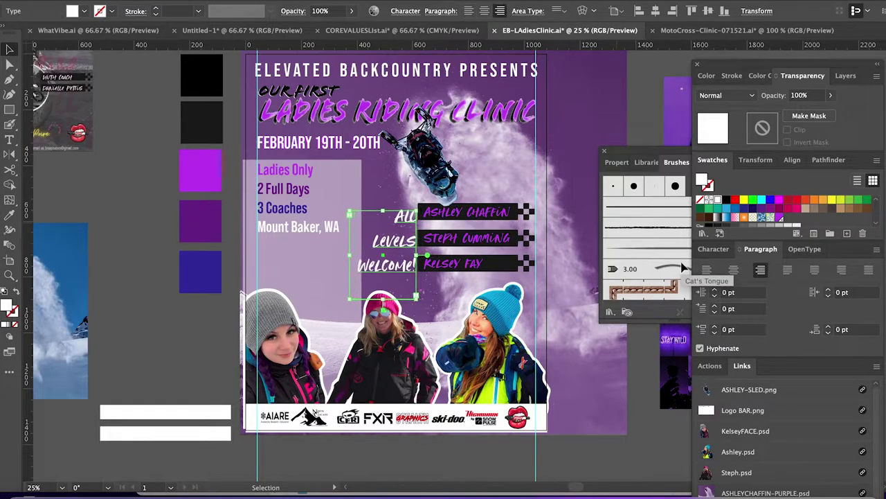
Trim the translucent details panel from its right and bottom edges.
{"action": "left_click", "coordinate": [353, 167]}
{"action": "left_click_drag", "start_coordinate": [363, 282], "coordinate": [353, 282]}
{"action": "left_click_drag", "start_coordinate": [298, 404], "coordinate": [300, 245]}
{"action": "left_click", "coordinate": [158, 312]}
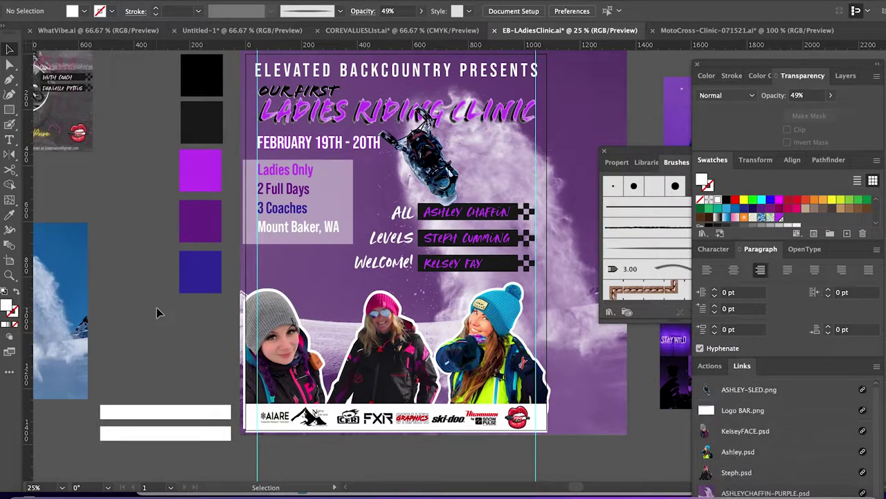
{"action": "scroll", "coordinate": [158, 312], "scroll_direction": "left", "scroll_amount": 5}
{"action": "scroll", "coordinate": [157, 313], "scroll_direction": "up", "scroll_amount": 1}
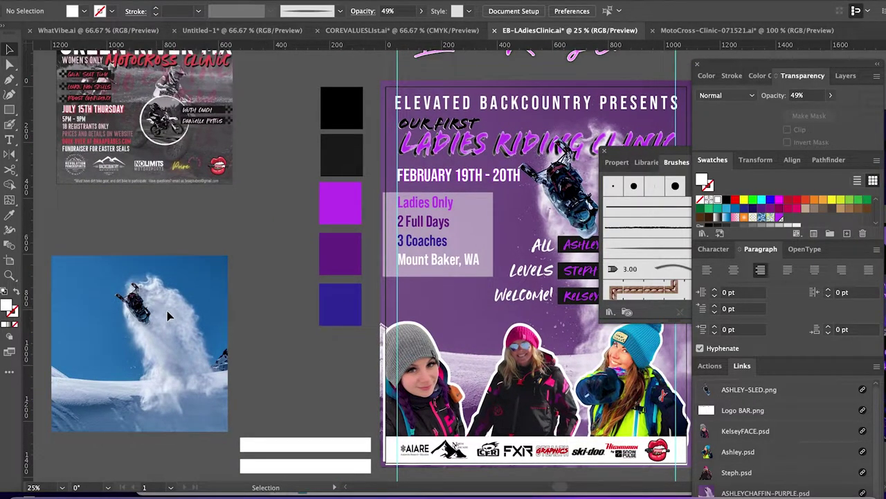
Narrow the register bar from both its left and right sides.
{"action": "left_click", "coordinate": [392, 264]}
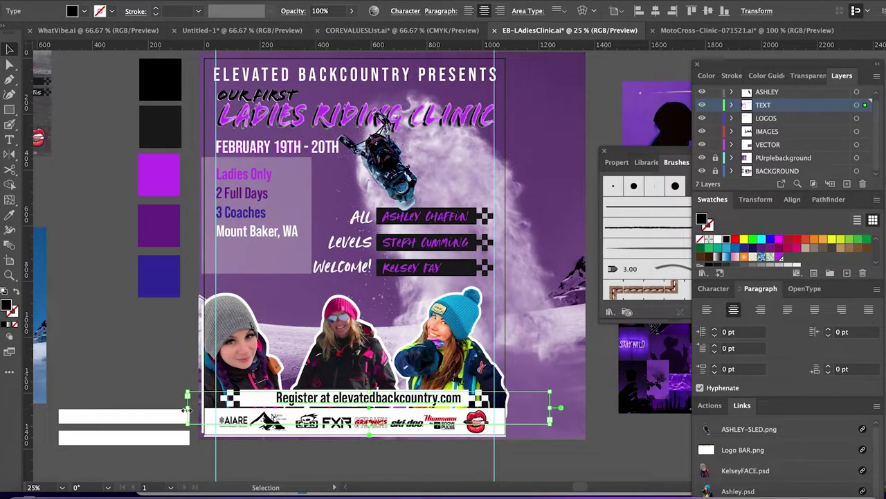
{"action": "left_click_drag", "start_coordinate": [187, 410], "coordinate": [205, 414]}
{"action": "left_click_drag", "start_coordinate": [554, 414], "coordinate": [508, 411]}
{"action": "left_click", "coordinate": [575, 455]}
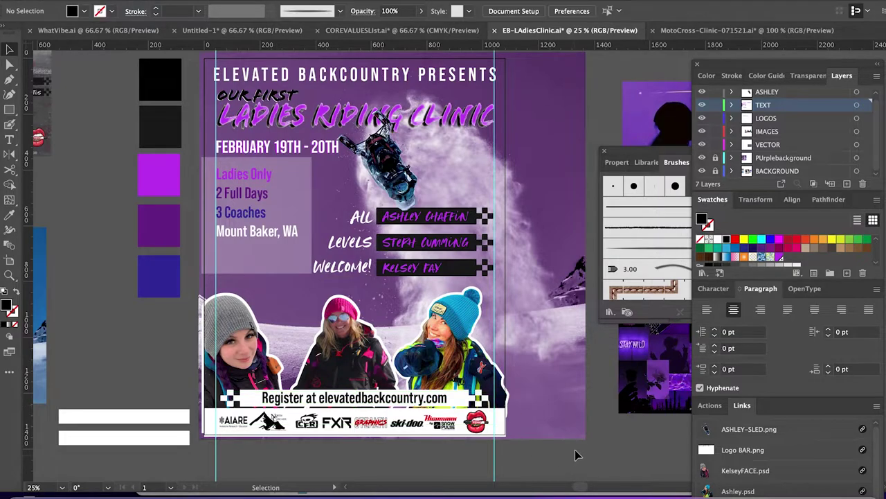
{"action": "left_click", "coordinate": [424, 400]}
{"action": "left_click", "coordinate": [584, 425]}
Lock the TEXT layer and extend the white logo bar up behind the register line.
{"action": "key", "text": "ctrl+equal"}
{"action": "left_click", "coordinate": [506, 384]}
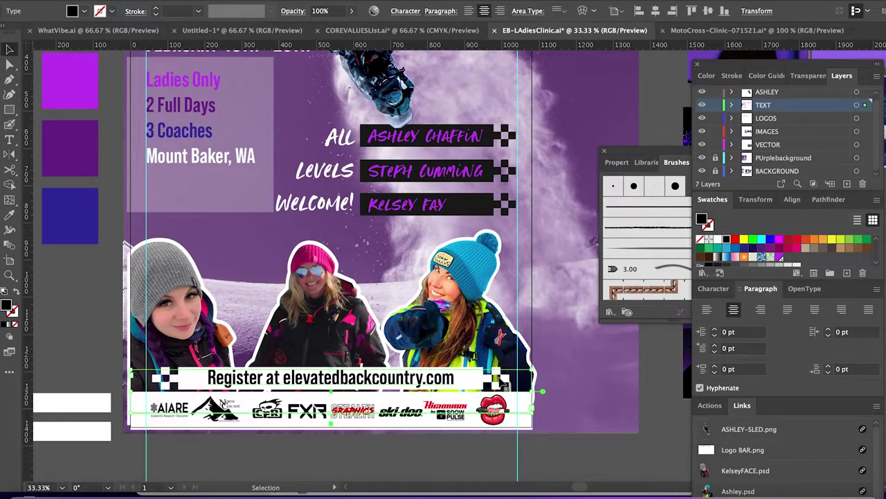
{"action": "left_click", "coordinate": [715, 105]}
{"action": "left_click", "coordinate": [510, 382]}
{"action": "key", "text": "ctrl+shift+bracketleft"}
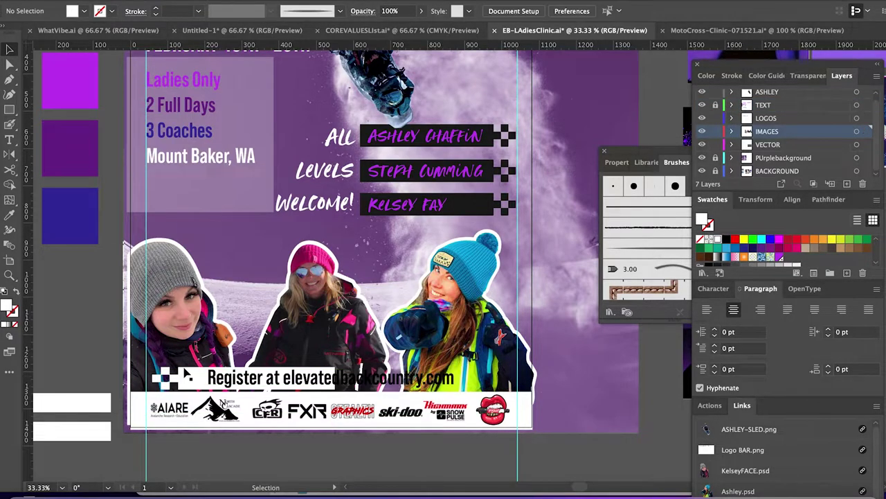
{"action": "key", "text": "ctrl+shift+a"}
{"action": "left_click", "coordinate": [211, 399]}
{"action": "left_click_drag", "start_coordinate": [332, 392], "coordinate": [333, 372]}
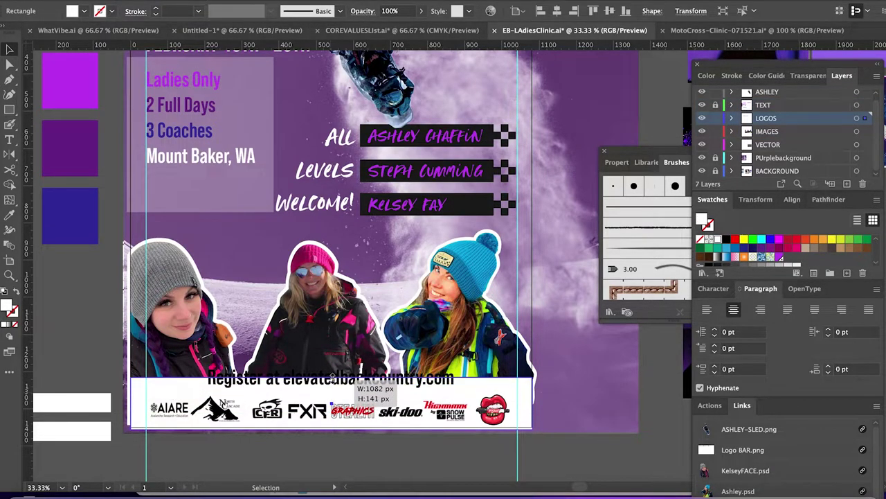
{"action": "key", "text": "ctrl+shift+a"}
Select the register line on the TEXT layer to bring it in front of the logo strip.
{"action": "left_click", "coordinate": [386, 383]}
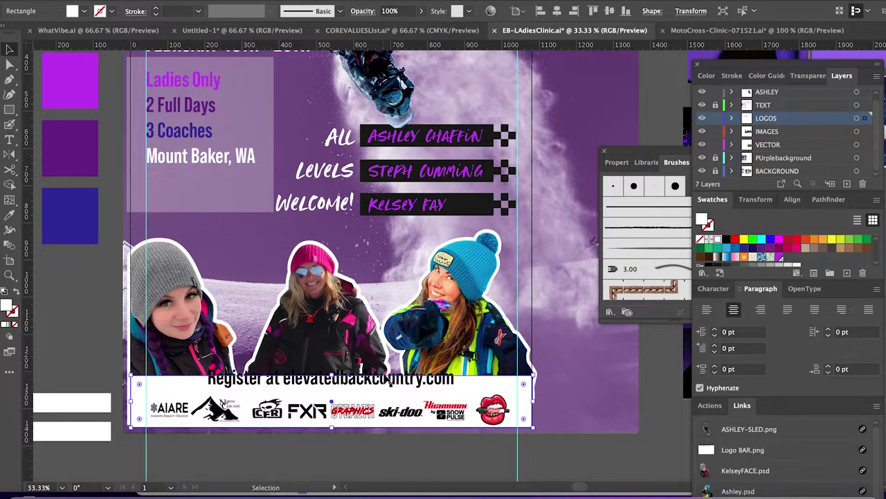
{"action": "left_click", "coordinate": [720, 107]}
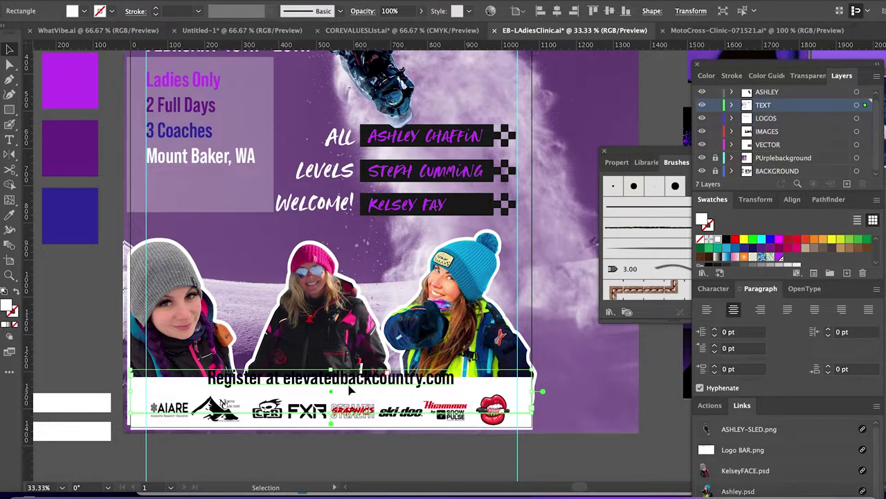
{"action": "left_click", "coordinate": [352, 388]}
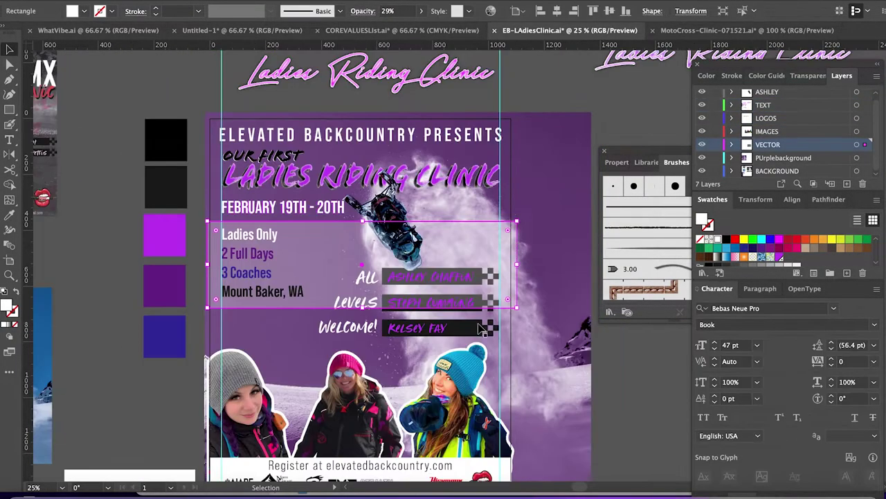
{"action": "left_click", "coordinate": [644, 425]}
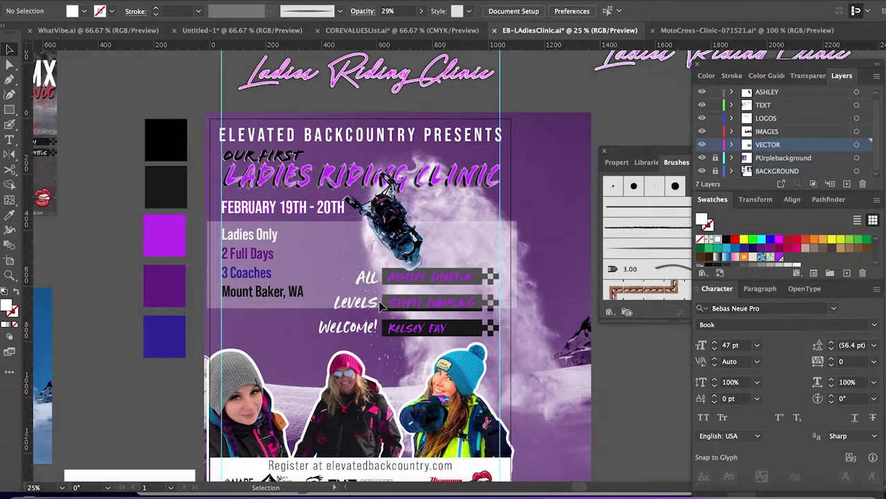
Select the coach name bars and the faint panel behind the details, then deselect.
{"action": "left_click", "coordinate": [389, 275]}
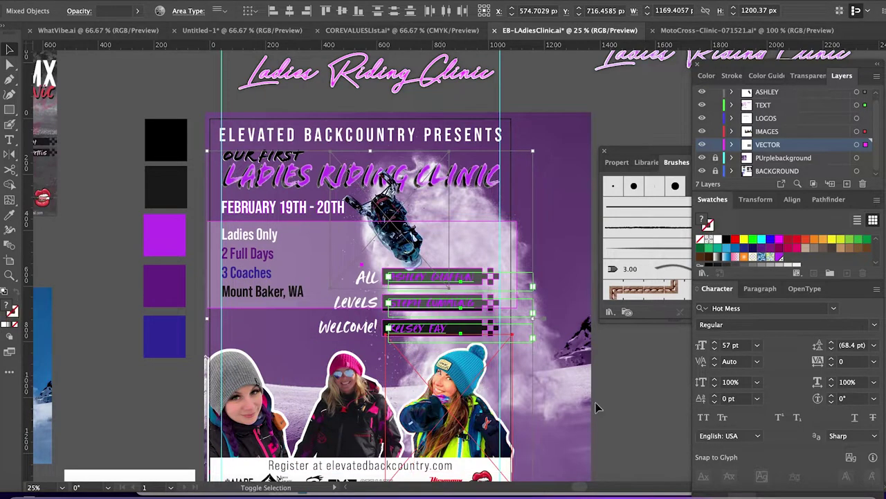
{"action": "left_click", "coordinate": [485, 372], "text": "shift"}
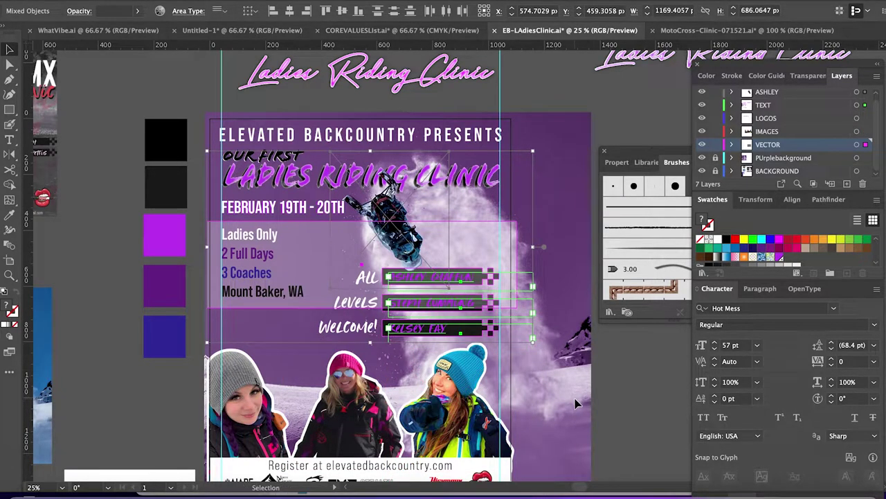
{"action": "left_click", "coordinate": [443, 190], "text": "shift"}
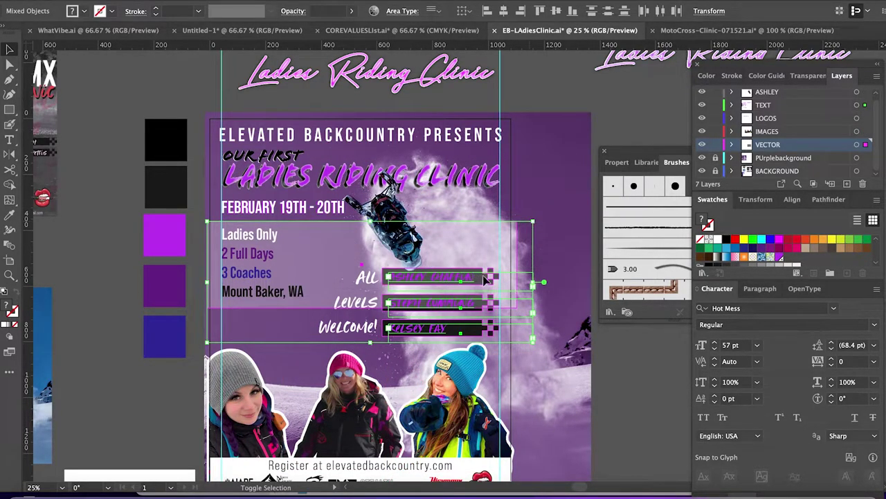
{"action": "left_click", "coordinate": [490, 290]}
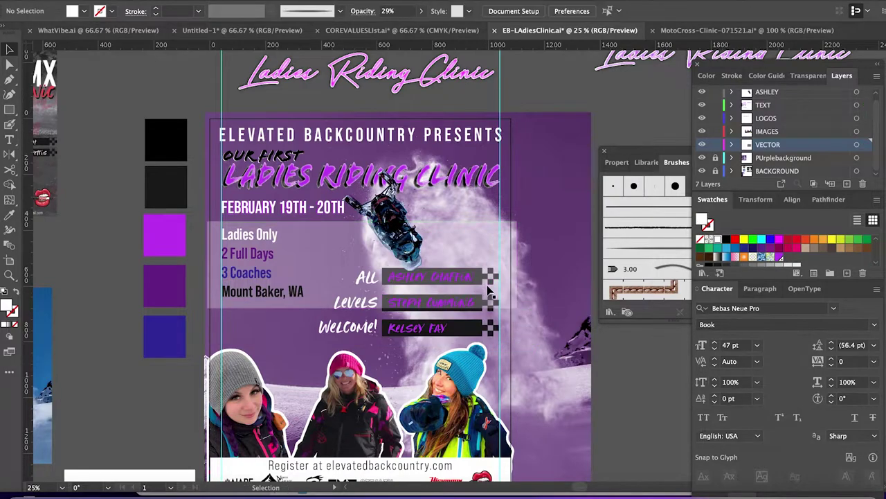
{"action": "left_click", "coordinate": [495, 248]}
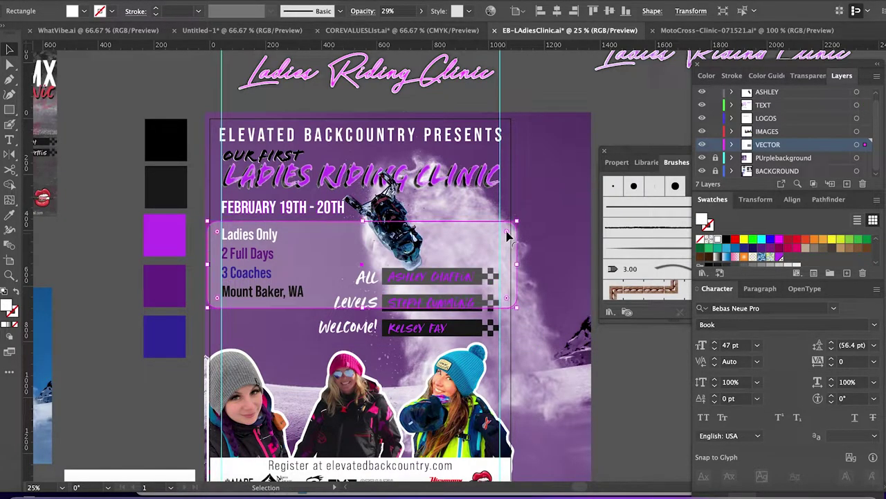
{"action": "left_click", "coordinate": [641, 369]}
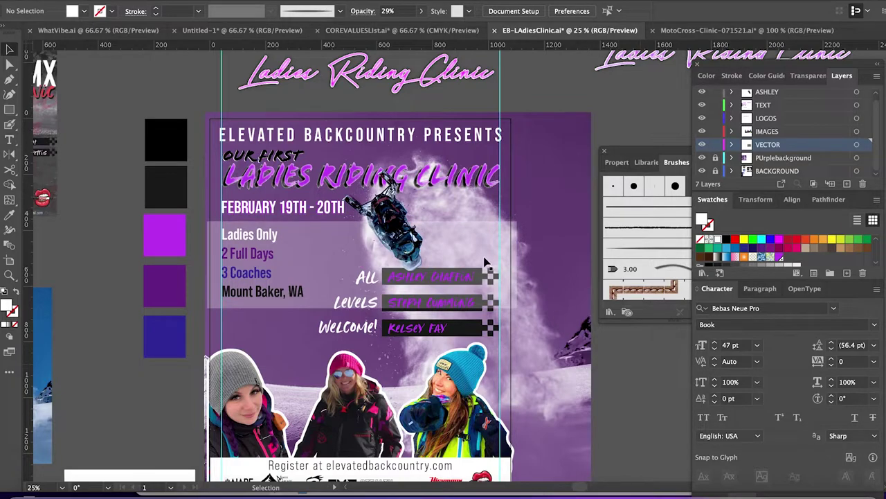
Lock the VECTOR layer and select the first coach name text.
{"action": "scroll", "coordinate": [489, 261], "scroll_direction": "up", "scroll_amount": 1}
{"action": "left_click", "coordinate": [715, 144]}
{"action": "left_click", "coordinate": [509, 281]}
{"action": "left_click", "coordinate": [504, 277]}
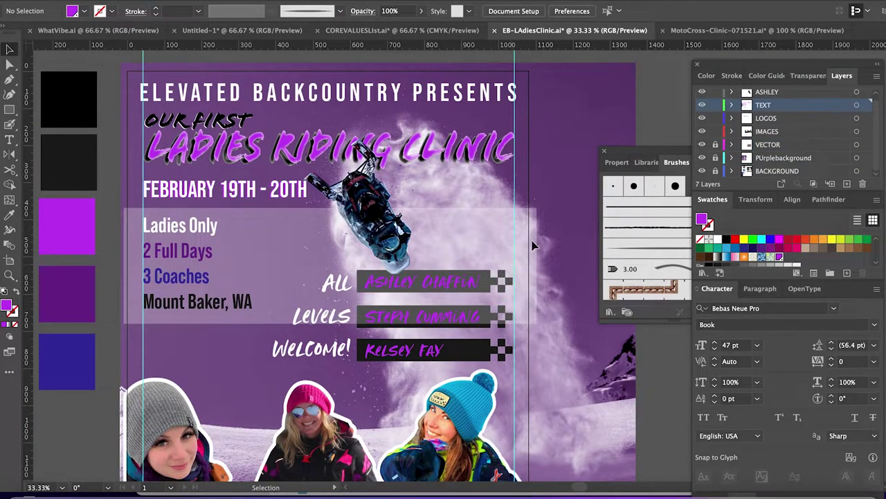
Move the details text block higher up on the poster.
{"action": "key", "text": "ctrl+minus"}
{"action": "left_click", "coordinate": [217, 268]}
{"action": "key", "text": "shift+Down"}
{"action": "key", "text": "shift+Down"}
{"action": "key", "text": "shift+Down"}
{"action": "key", "text": "shift+Down"}
{"action": "key", "text": "shift+Down"}
{"action": "key", "text": "shift+Down"}
{"action": "key", "text": "shift+Down"}
{"action": "key", "text": "shift+Down"}
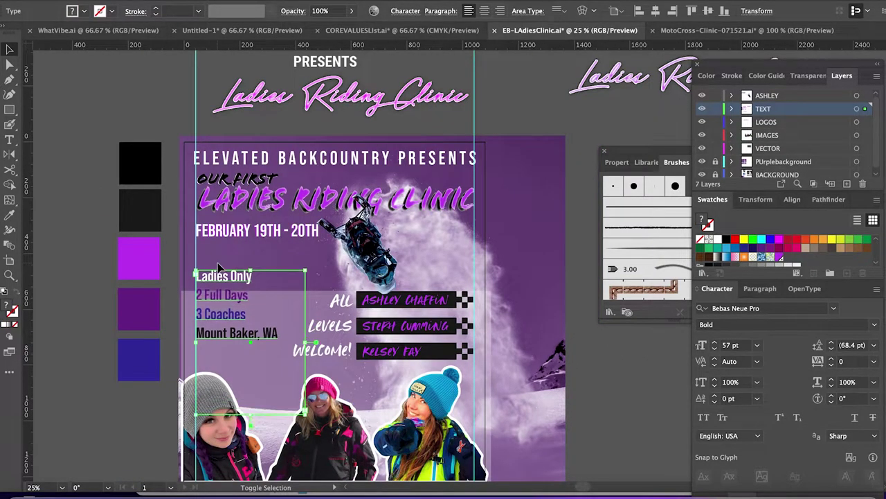
{"action": "left_click", "coordinate": [558, 119]}
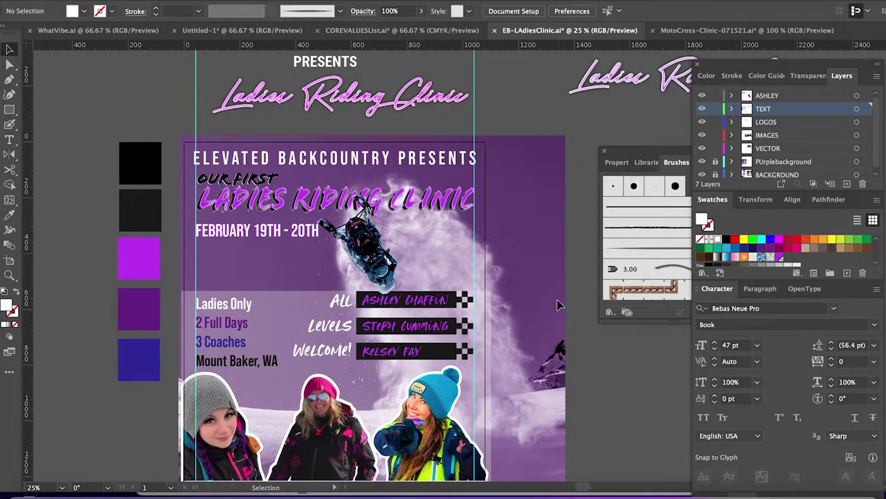
{"action": "scroll", "coordinate": [299, 262], "scroll_direction": "down", "scroll_amount": 2}
{"action": "left_click", "coordinate": [219, 255]}
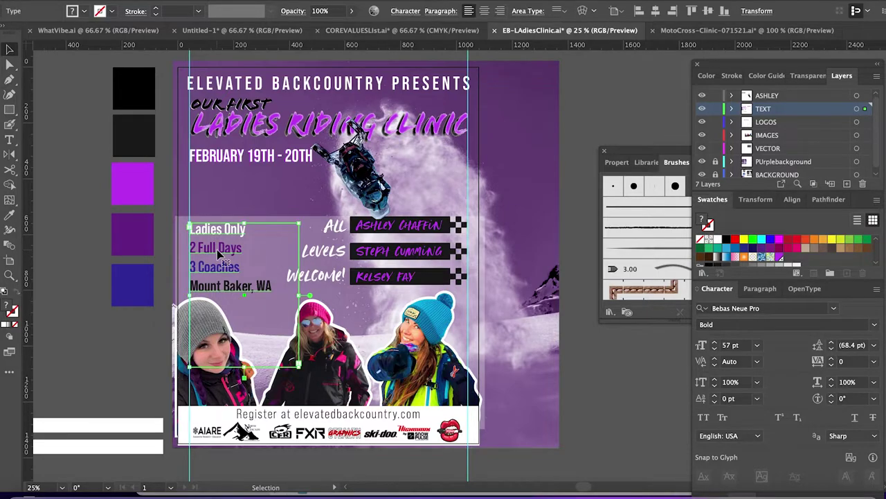
{"action": "left_click", "coordinate": [620, 122]}
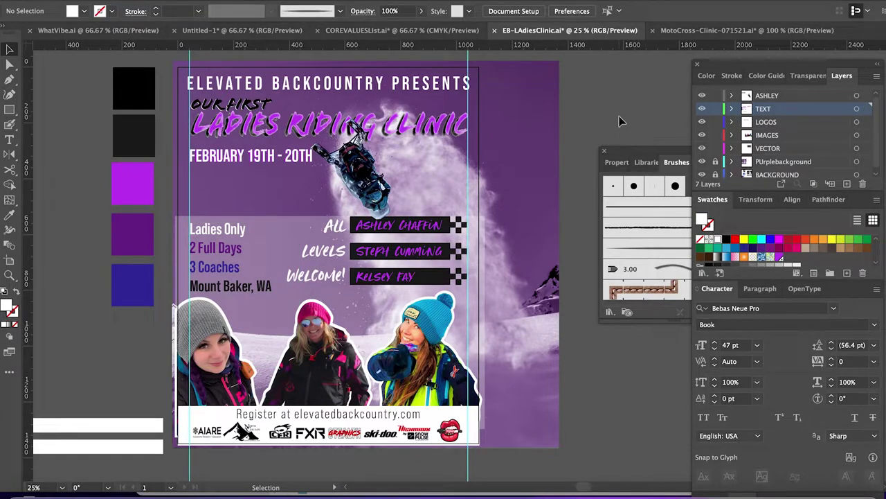
{"action": "scroll", "coordinate": [621, 121], "scroll_direction": "up", "scroll_amount": 1}
{"action": "scroll", "coordinate": [621, 121], "scroll_direction": "right", "scroll_amount": 1}
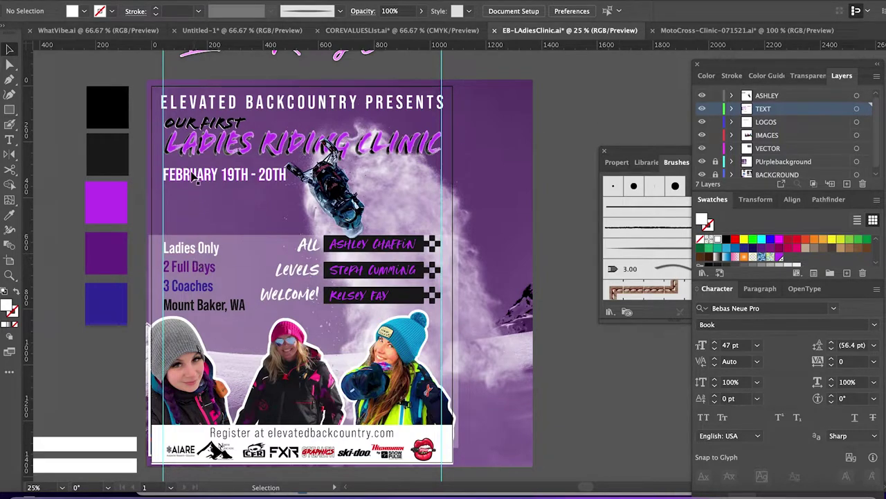
{"action": "left_click_drag", "start_coordinate": [200, 351], "coordinate": [201, 301]}
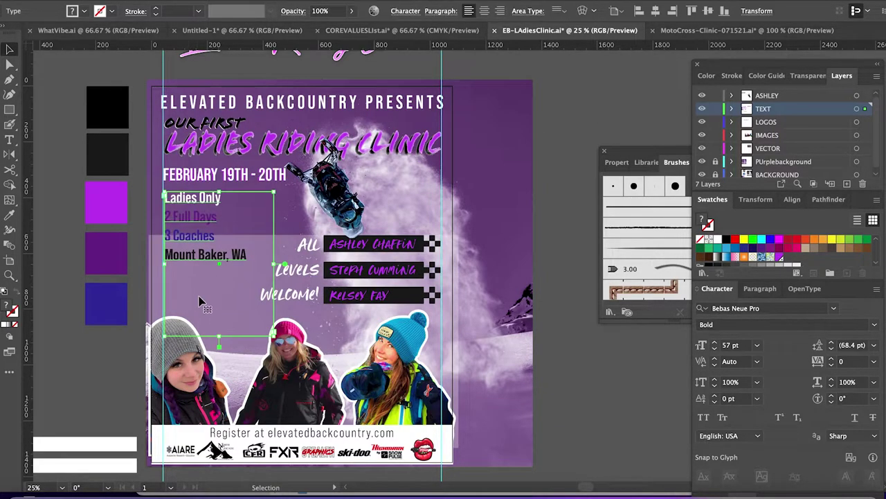
Resize the 29% translucent panel by extending its top and raising its bottom edge.
{"action": "left_click", "coordinate": [158, 295]}
{"action": "left_click_drag", "start_coordinate": [305, 235], "coordinate": [304, 184]}
{"action": "left_click_drag", "start_coordinate": [304, 447], "coordinate": [283, 266]}
{"action": "left_click", "coordinate": [580, 404]}
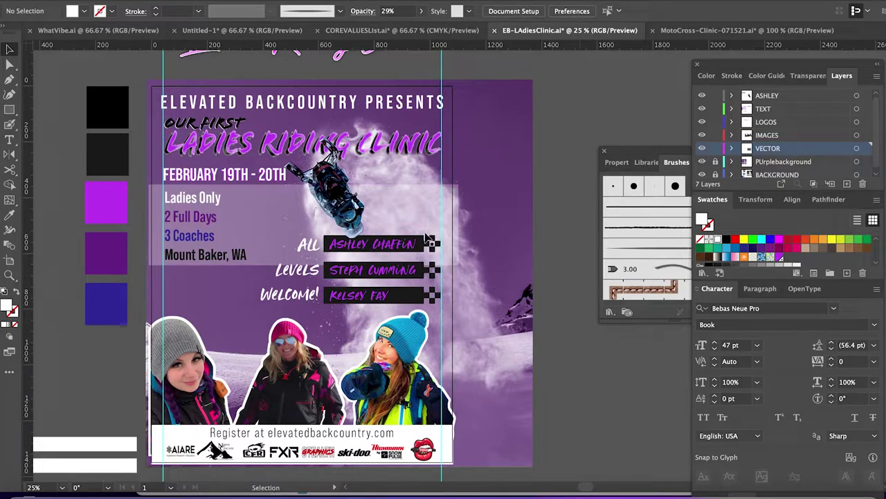
{"action": "left_click", "coordinate": [455, 238]}
{"action": "left_click", "coordinate": [630, 396]}
Delete the '3 Coaches' line from the details text.
{"action": "left_click", "coordinate": [216, 262]}
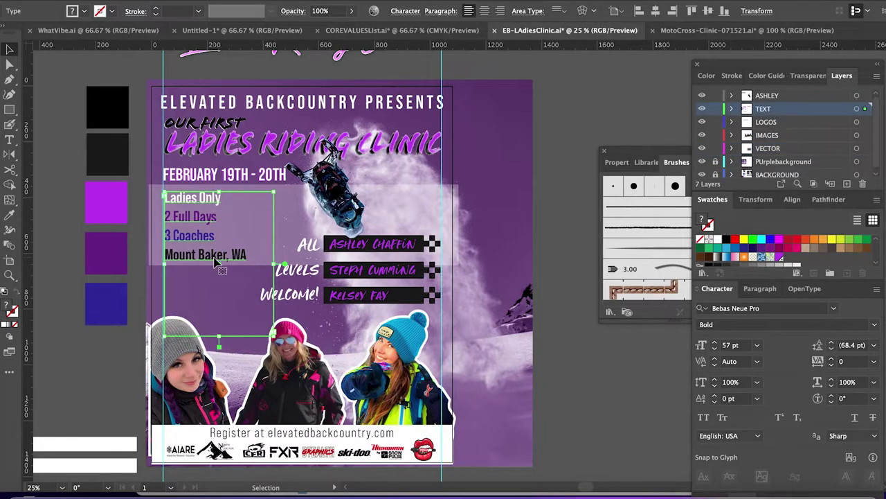
{"action": "left_click", "coordinate": [572, 365]}
{"action": "key", "text": "t"}
{"action": "left_click_drag", "start_coordinate": [217, 235], "coordinate": [165, 236]}
{"action": "key", "text": "BackSpace"}
{"action": "key", "text": "BackSpace"}
{"action": "key", "text": "Escape"}
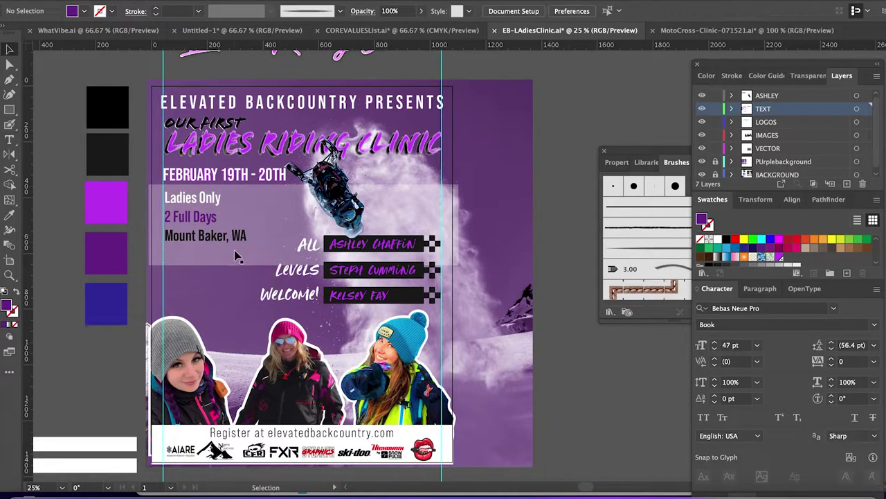
Move the translucent panel up so it sits behind the FEBRUARY 19TH - 20TH date.
{"action": "left_click", "coordinate": [456, 220]}
{"action": "left_click_drag", "start_coordinate": [306, 263], "coordinate": [307, 246]}
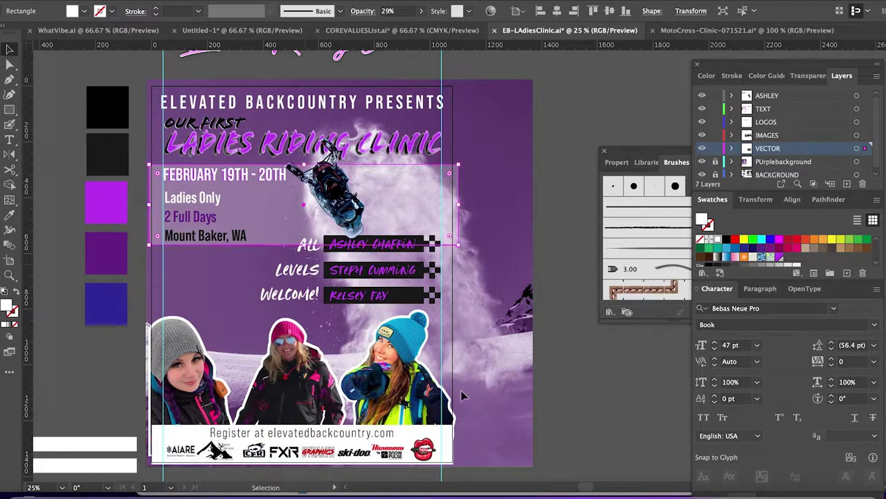
{"action": "left_click", "coordinate": [458, 237]}
{"action": "scroll", "coordinate": [495, 273], "scroll_direction": "left", "scroll_amount": 1}
{"action": "scroll", "coordinate": [495, 274], "scroll_direction": "left", "scroll_amount": 5}
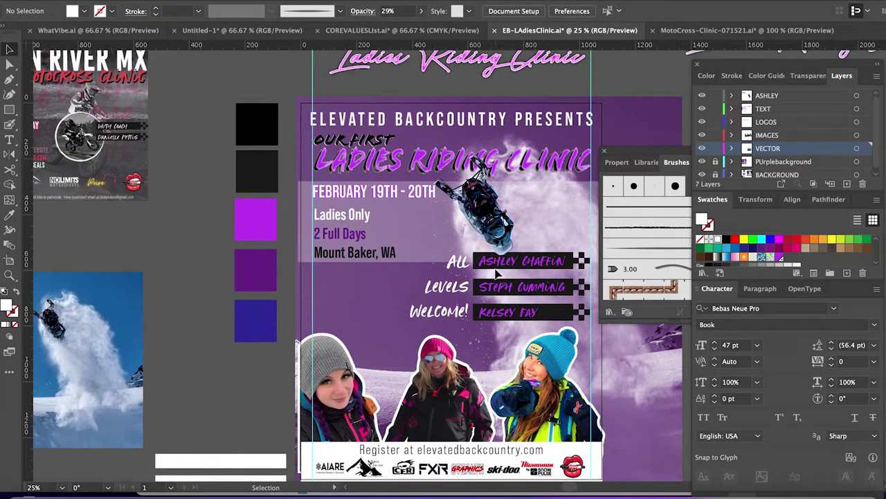
{"action": "scroll", "coordinate": [496, 273], "scroll_direction": "right", "scroll_amount": 8}
{"action": "left_click", "coordinate": [358, 259]}
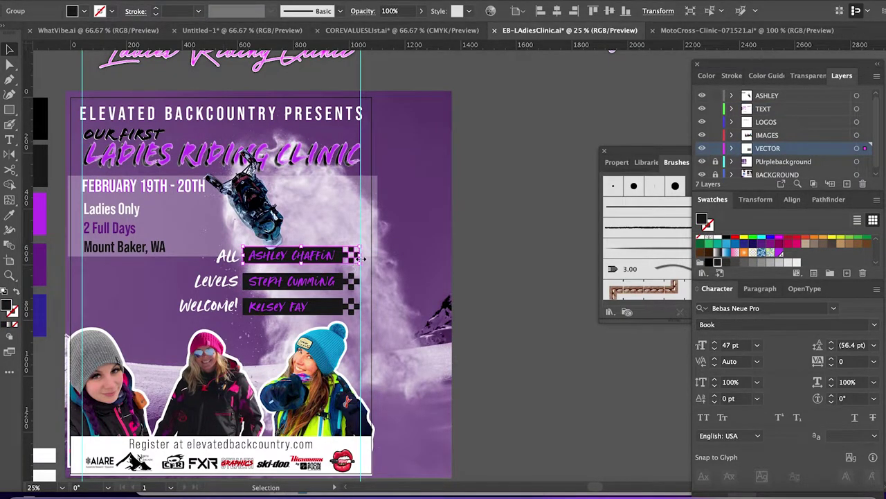
{"action": "left_click_drag", "start_coordinate": [343, 255], "coordinate": [569, 331]}
{"action": "left_click_drag", "start_coordinate": [312, 285], "coordinate": [535, 334]}
{"action": "triple_click", "coordinate": [526, 331]}
{"action": "type", "text": "WITH COACHES"}
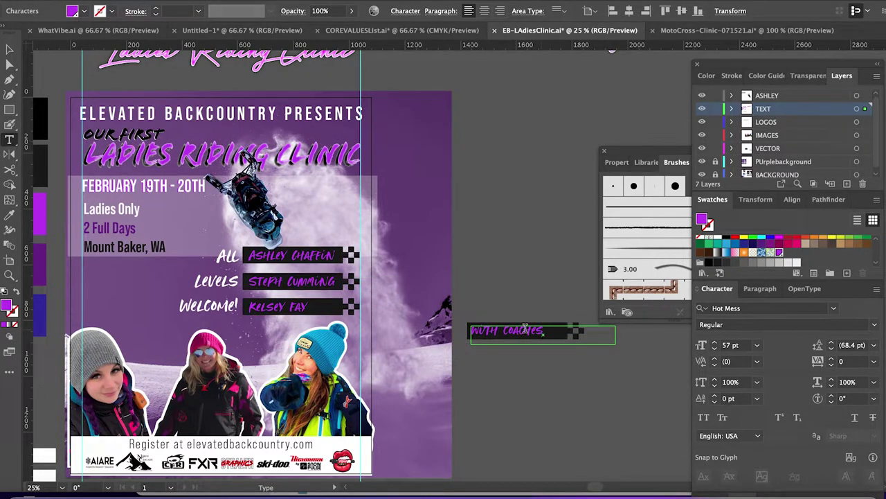
{"action": "triple_click", "coordinate": [525, 329]}
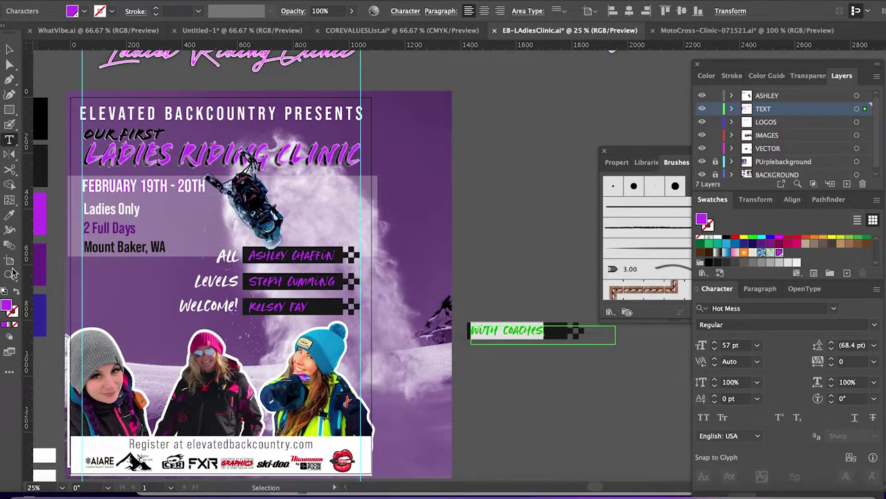
{"action": "left_click", "coordinate": [42, 308]}
{"action": "key", "text": "v"}
{"action": "left_click", "coordinate": [501, 293]}
{"action": "left_click", "coordinate": [539, 336]}
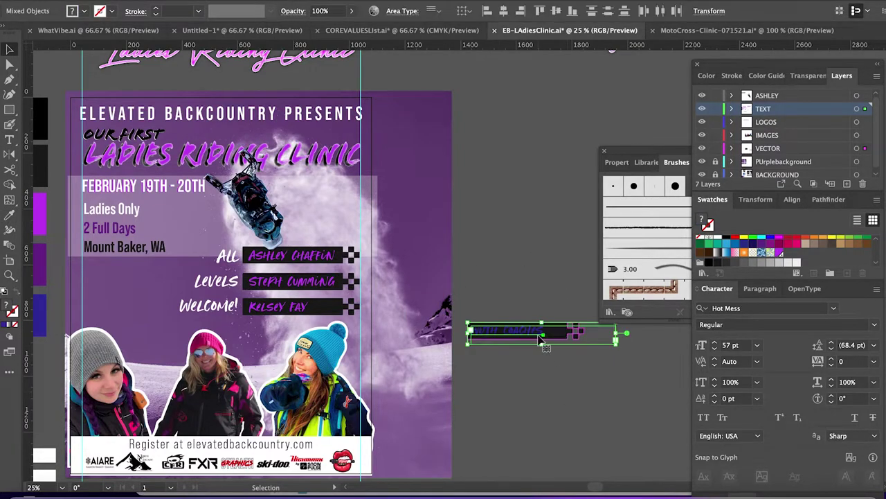
{"action": "key", "text": "ctrl+z"}
Place the WITH COACHES bar above the coach names and shift its text right on the bar.
{"action": "left_click_drag", "start_coordinate": [570, 277], "coordinate": [307, 223]}
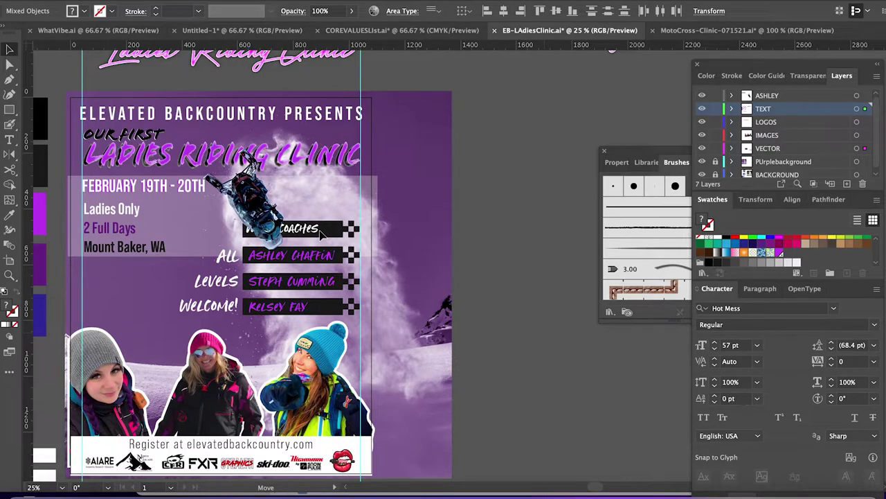
{"action": "left_click", "coordinate": [504, 286]}
{"action": "left_click", "coordinate": [319, 239]}
{"action": "left_click", "coordinate": [306, 234]}
{"action": "left_click_drag", "start_coordinate": [305, 234], "coordinate": [320, 236]}
{"action": "key", "text": "Right"}
{"action": "key", "text": "Right"}
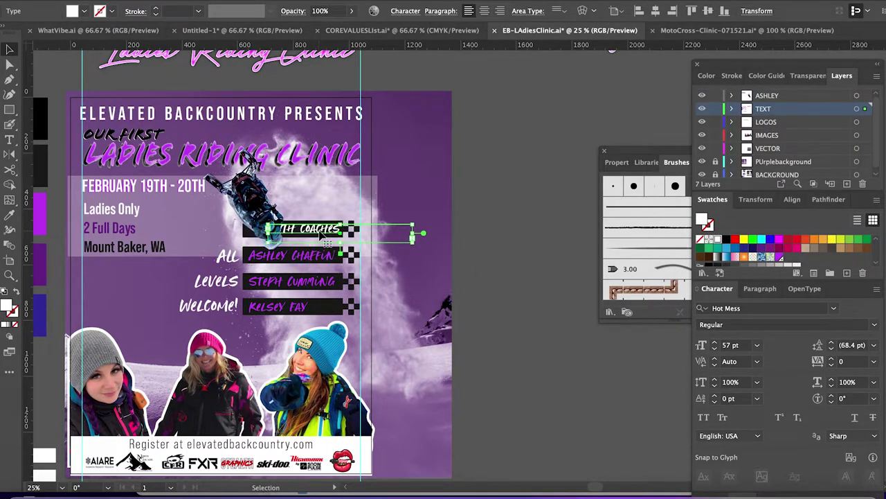
{"action": "left_click", "coordinate": [461, 283]}
Lock the ASHLEY layer and nudge the selected name bars down.
{"action": "left_click", "coordinate": [336, 306]}
{"action": "left_click", "coordinate": [494, 318]}
{"action": "left_click_drag", "start_coordinate": [308, 217], "coordinate": [321, 222]}
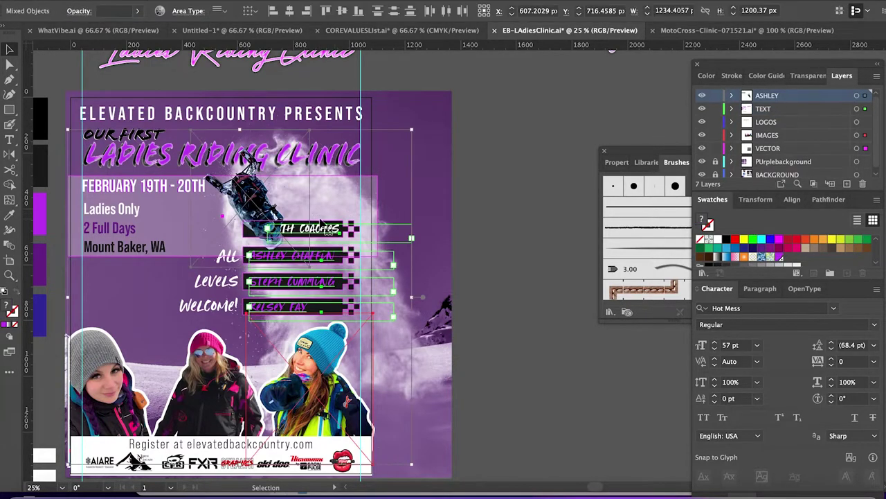
{"action": "left_click", "coordinate": [716, 94]}
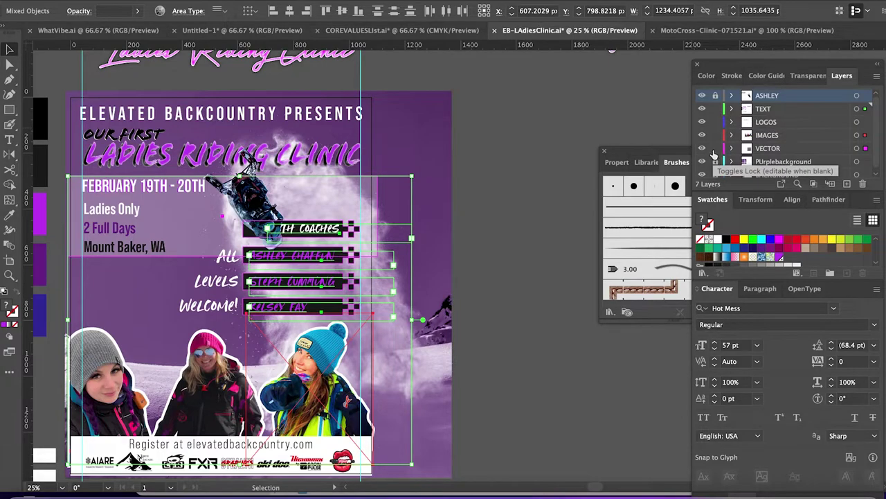
{"action": "left_click", "coordinate": [197, 244], "text": "shift"}
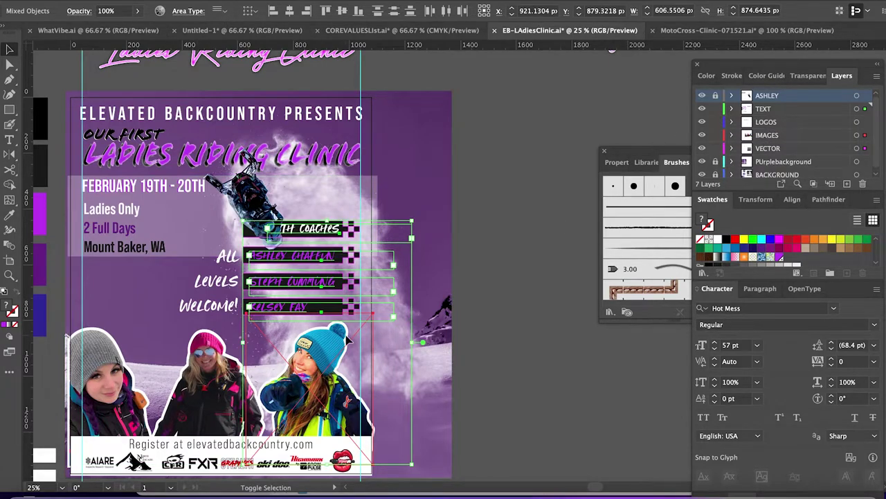
{"action": "key", "text": "shift+Down"}
{"action": "key", "text": "shift+Down"}
{"action": "key", "text": "shift+Down"}
{"action": "key", "text": "shift+Down"}
{"action": "key", "text": "shift+Down"}
{"action": "key", "text": "shift+Down"}
{"action": "key", "text": "shift+Down"}
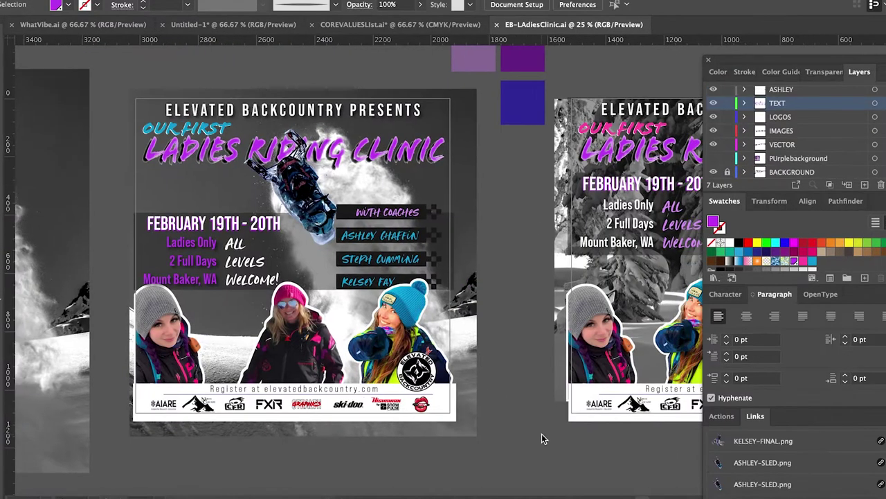
Scroll across the neighbouring artboards and select everything on the current poster.
{"action": "scroll", "coordinate": [542, 437], "scroll_direction": "right", "scroll_amount": 5}
{"action": "scroll", "coordinate": [542, 434], "scroll_direction": "right", "scroll_amount": 8}
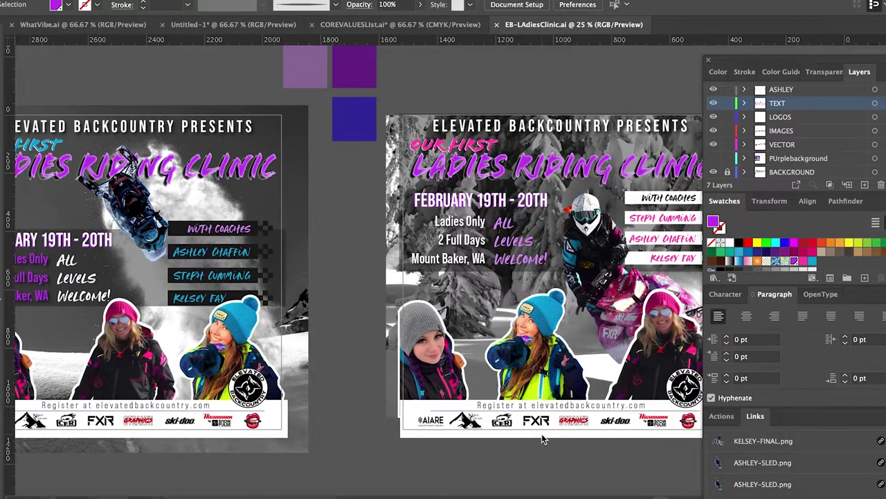
{"action": "scroll", "coordinate": [541, 434], "scroll_direction": "right", "scroll_amount": 8}
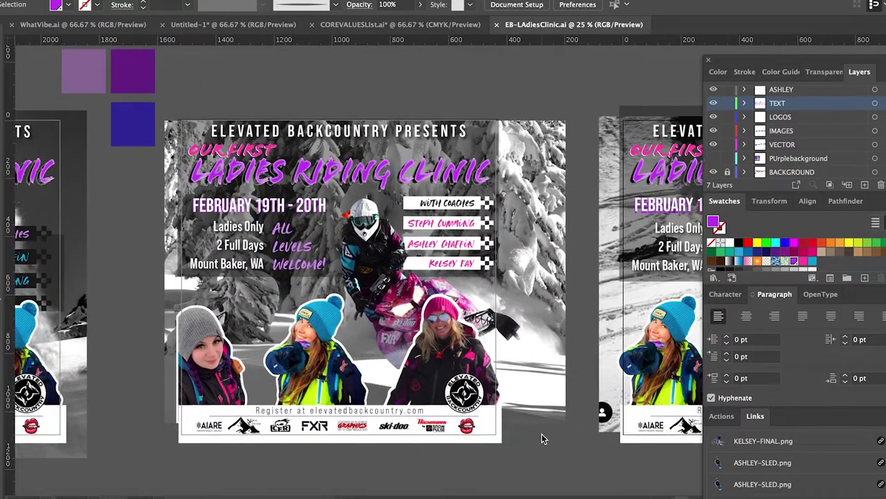
{"action": "scroll", "coordinate": [542, 433], "scroll_direction": "right", "scroll_amount": 8}
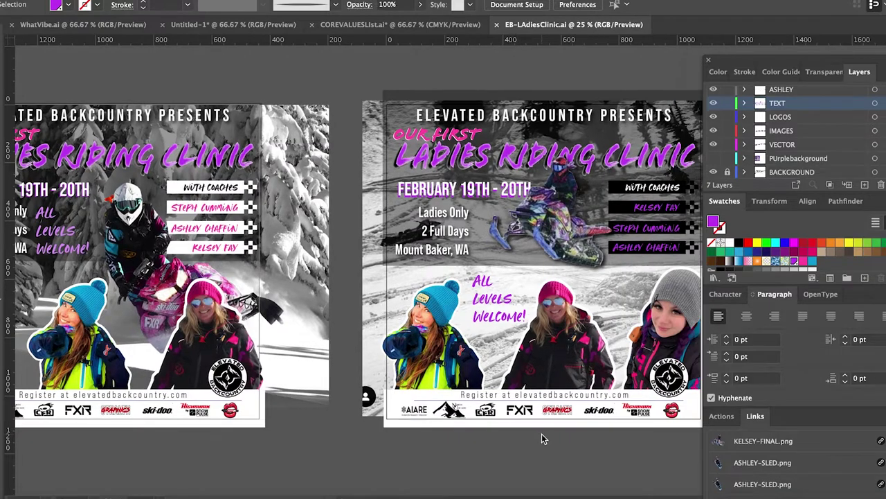
{"action": "scroll", "coordinate": [542, 434], "scroll_direction": "left", "scroll_amount": 18}
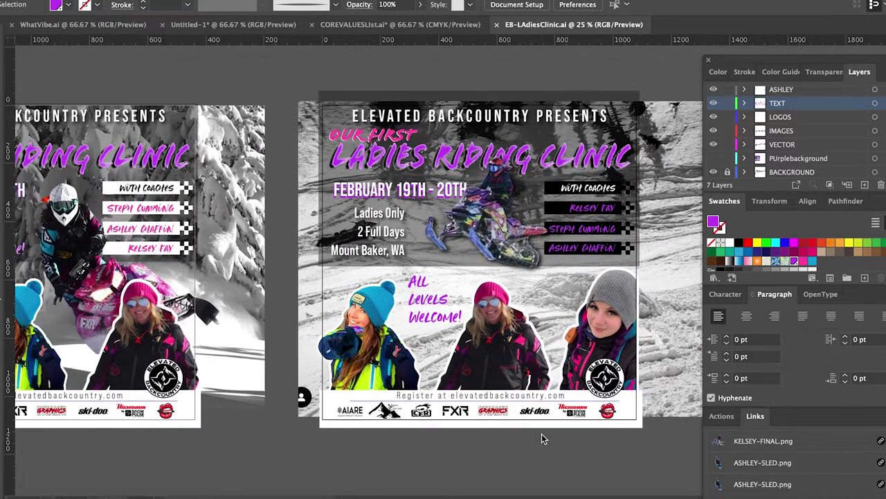
{"action": "scroll", "coordinate": [541, 433], "scroll_direction": "left", "scroll_amount": 12}
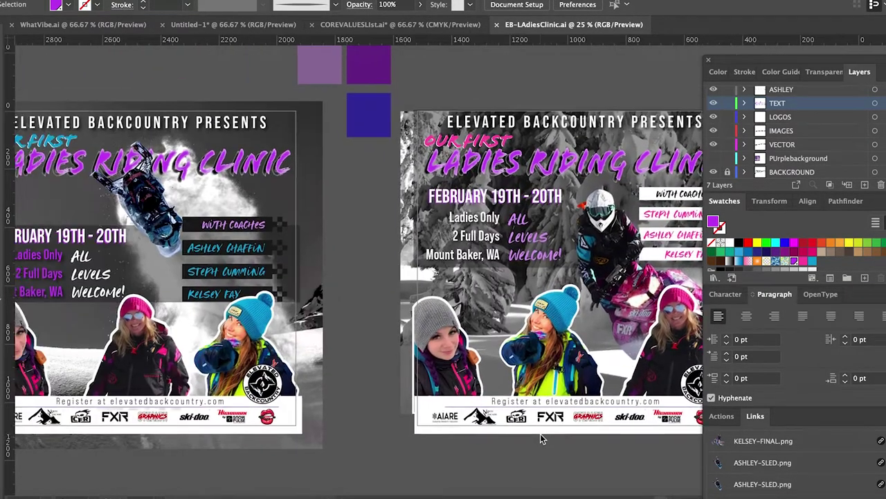
{"action": "scroll", "coordinate": [541, 433], "scroll_direction": "up", "scroll_amount": 3}
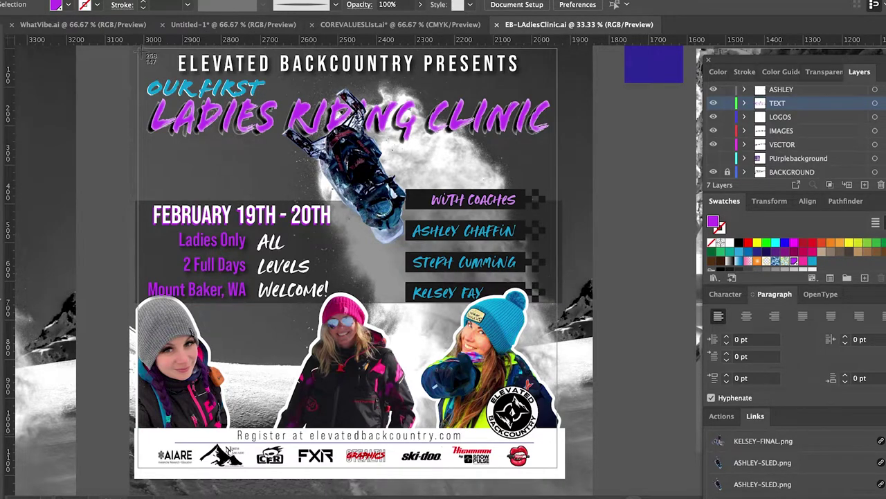
{"action": "left_click_drag", "start_coordinate": [141, 50], "coordinate": [558, 470]}
Review the next poster variations, ending on the black-and-white sled-rider version.
{"action": "scroll", "coordinate": [558, 470], "scroll_direction": "right", "scroll_amount": 5}
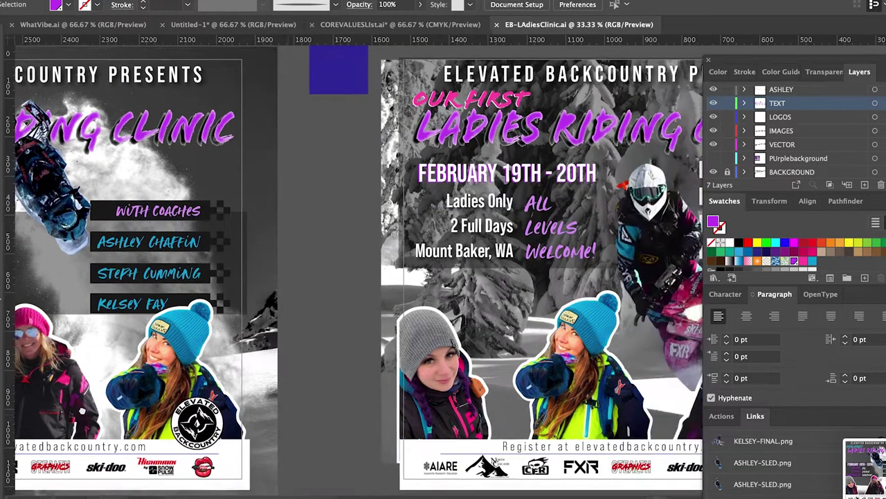
{"action": "scroll", "coordinate": [355, 266], "scroll_direction": "right", "scroll_amount": 4}
{"action": "scroll", "coordinate": [402, 270], "scroll_direction": "right", "scroll_amount": 1}
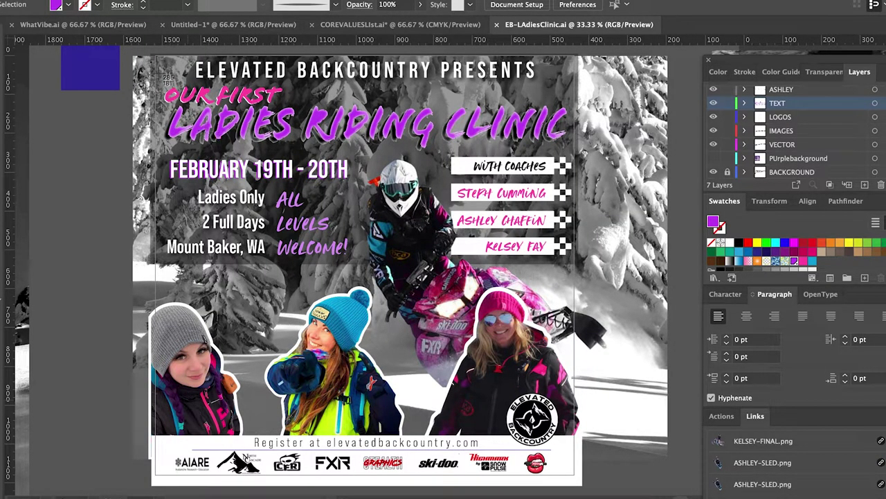
{"action": "left_click_drag", "start_coordinate": [158, 58], "coordinate": [574, 478]}
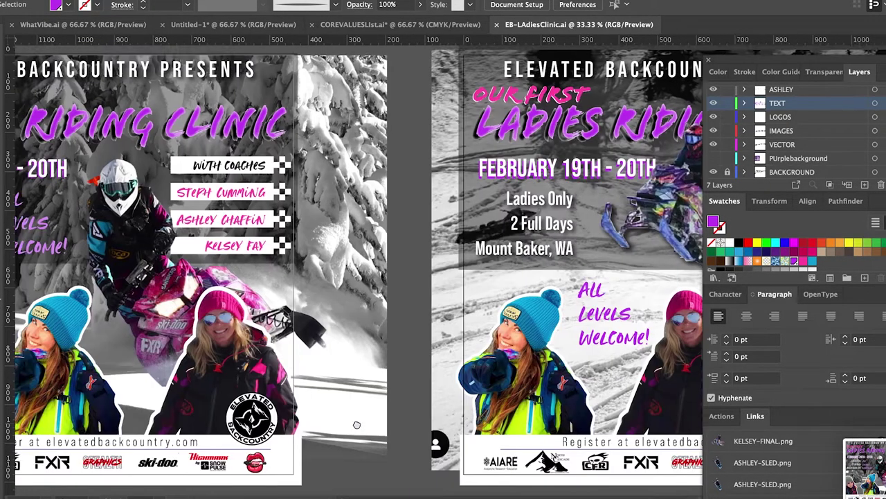
{"action": "scroll", "coordinate": [354, 250], "scroll_direction": "up", "scroll_amount": 5}
{"action": "scroll", "coordinate": [353, 249], "scroll_direction": "right", "scroll_amount": 3}
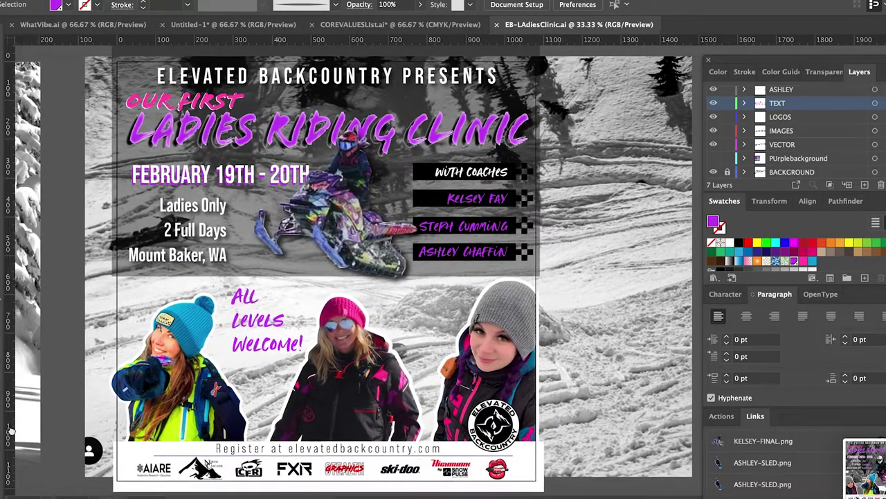